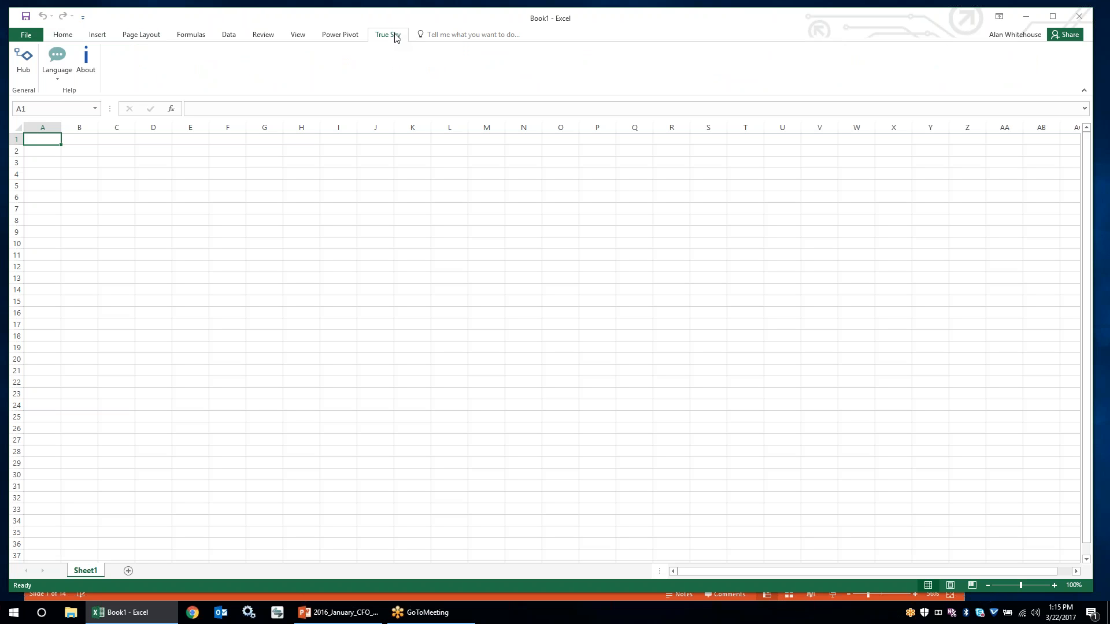
Step: Switch the True Sky add-in's language to français (Canada)
left_click(64, 71)
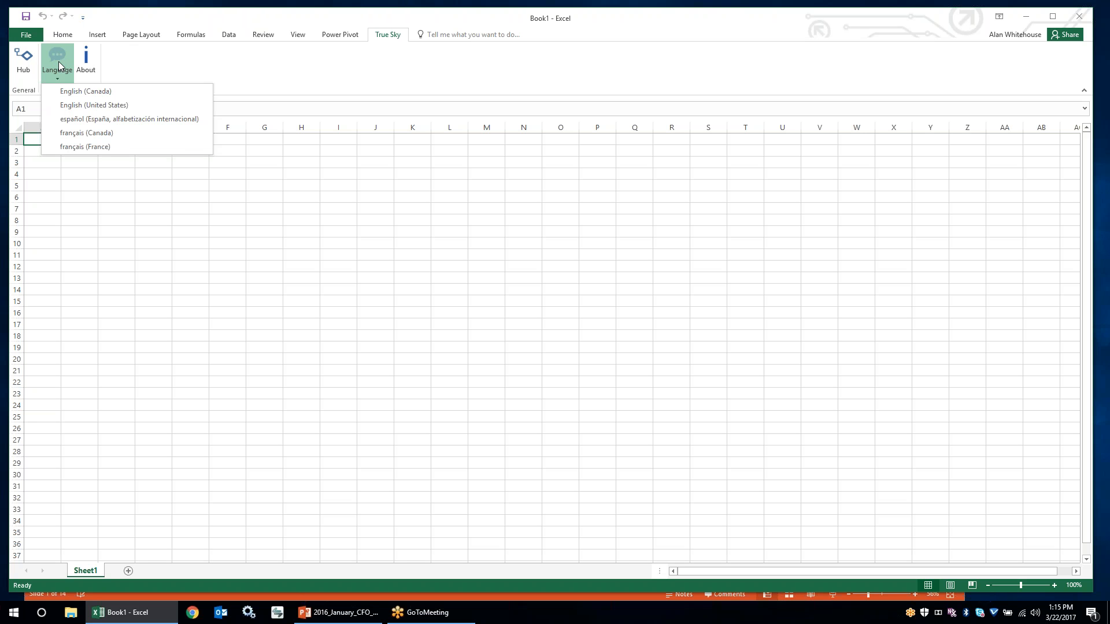
left_click(179, 60)
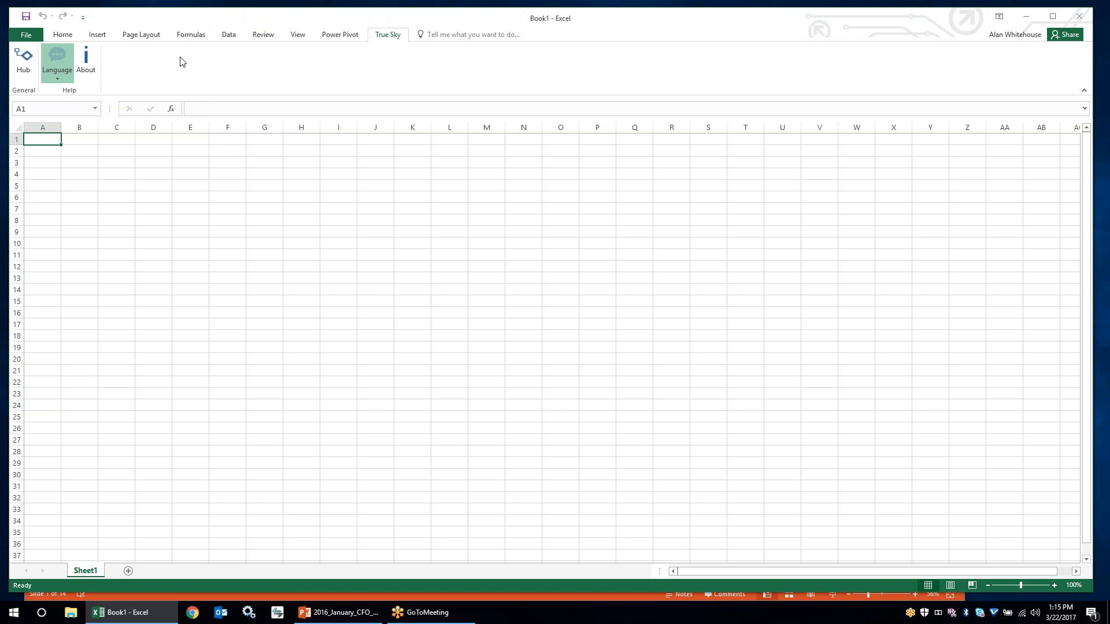
left_click(58, 58)
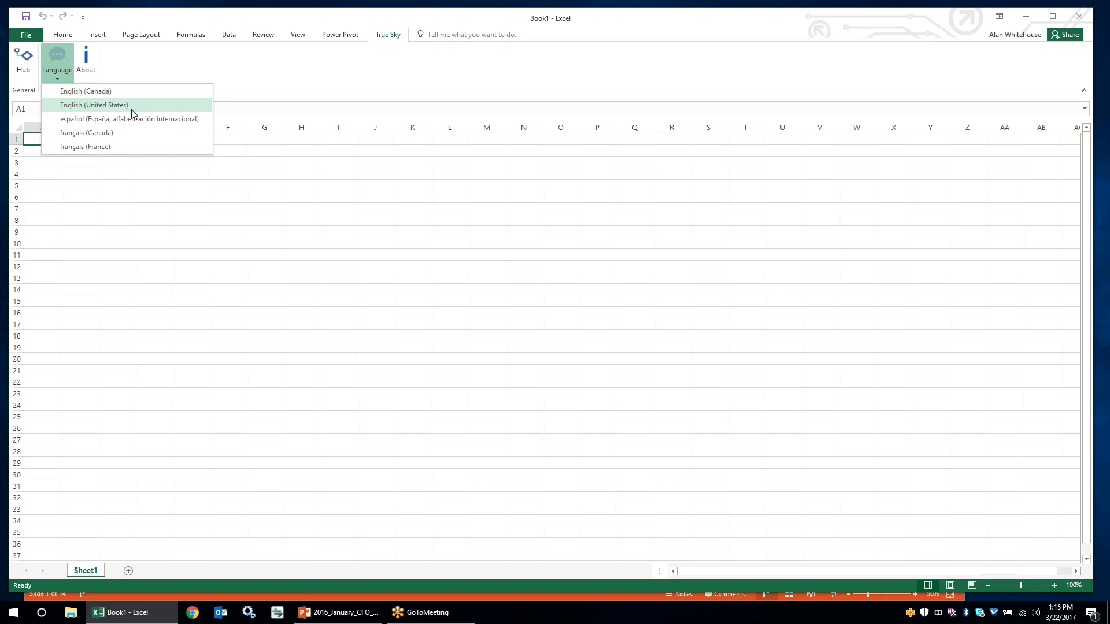
left_click(101, 134)
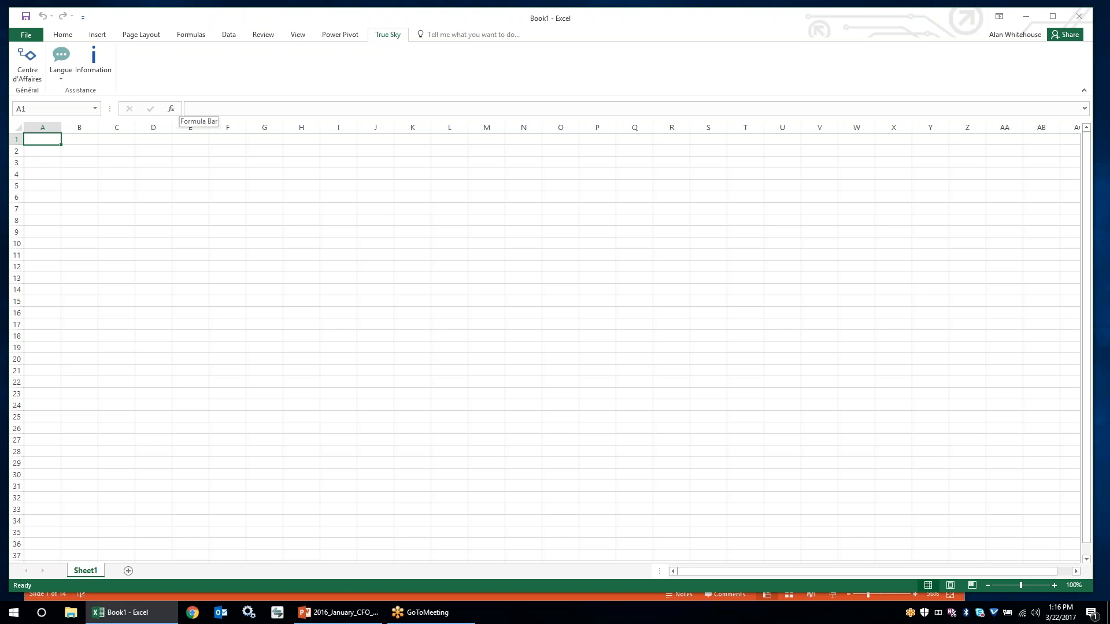
Step: Set the True Sky add-in's language to English (Canada) and open the Hub
left_click(60, 64)
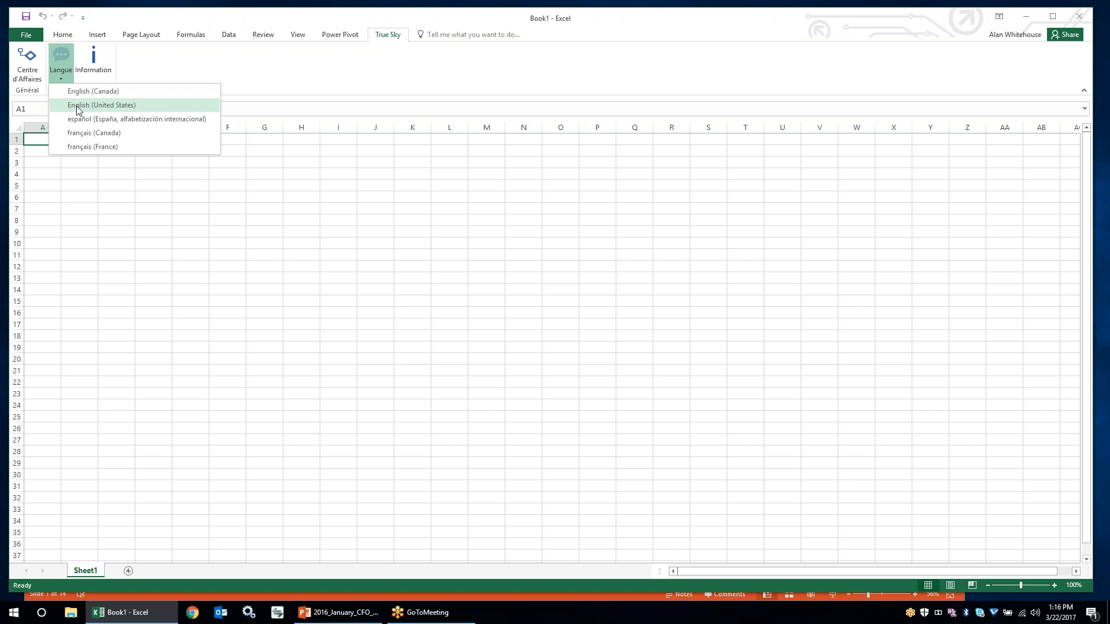
left_click(75, 91)
left_click(23, 60)
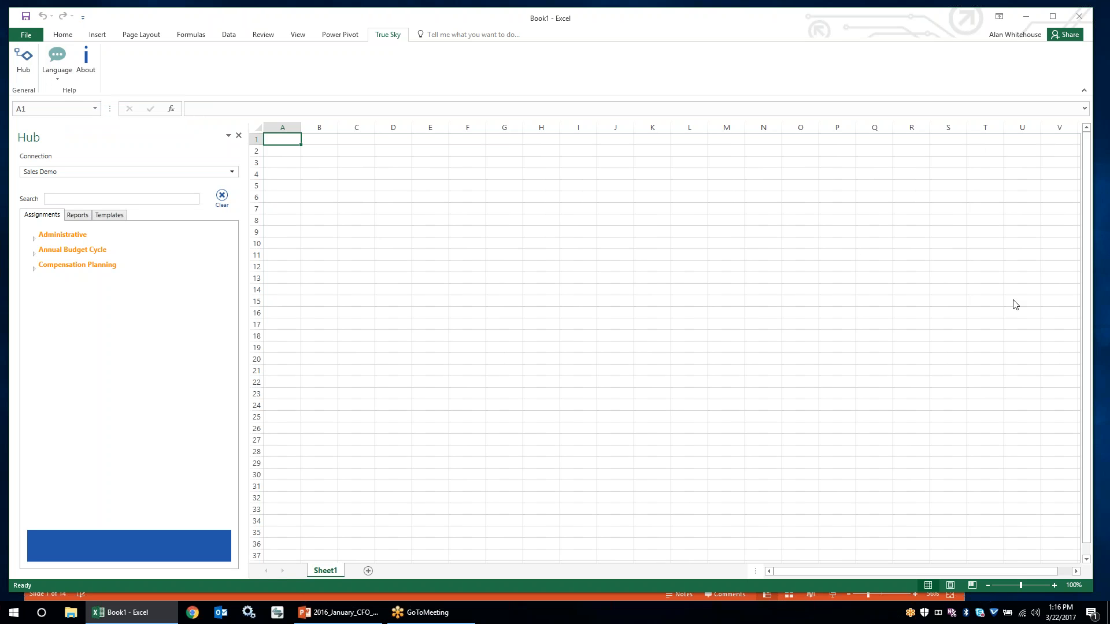
left_click(1092, 327)
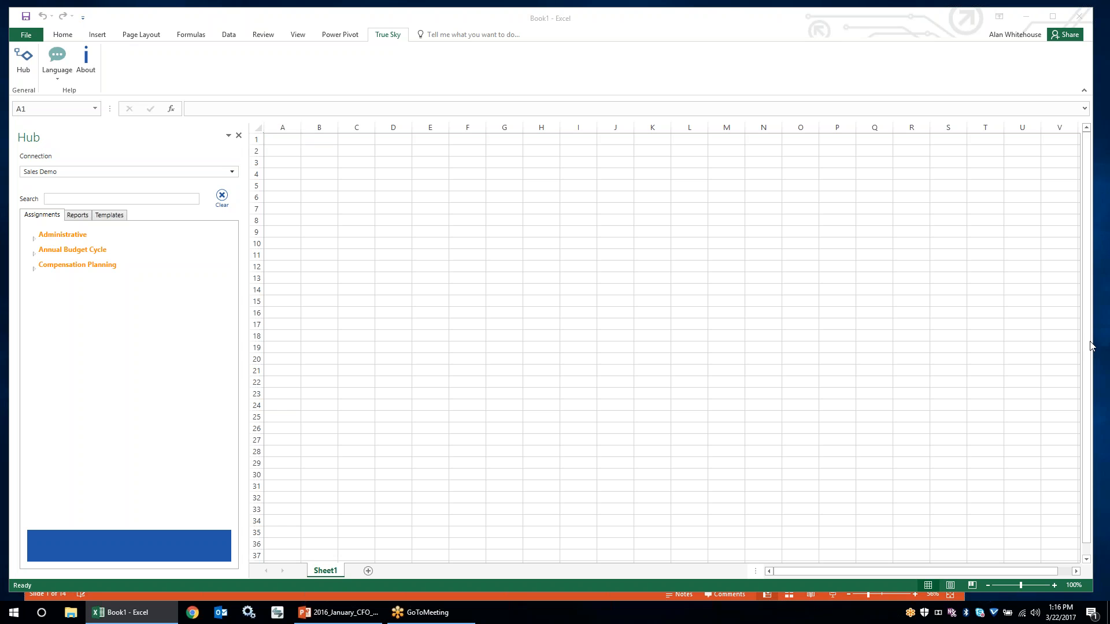
left_click(686, 24)
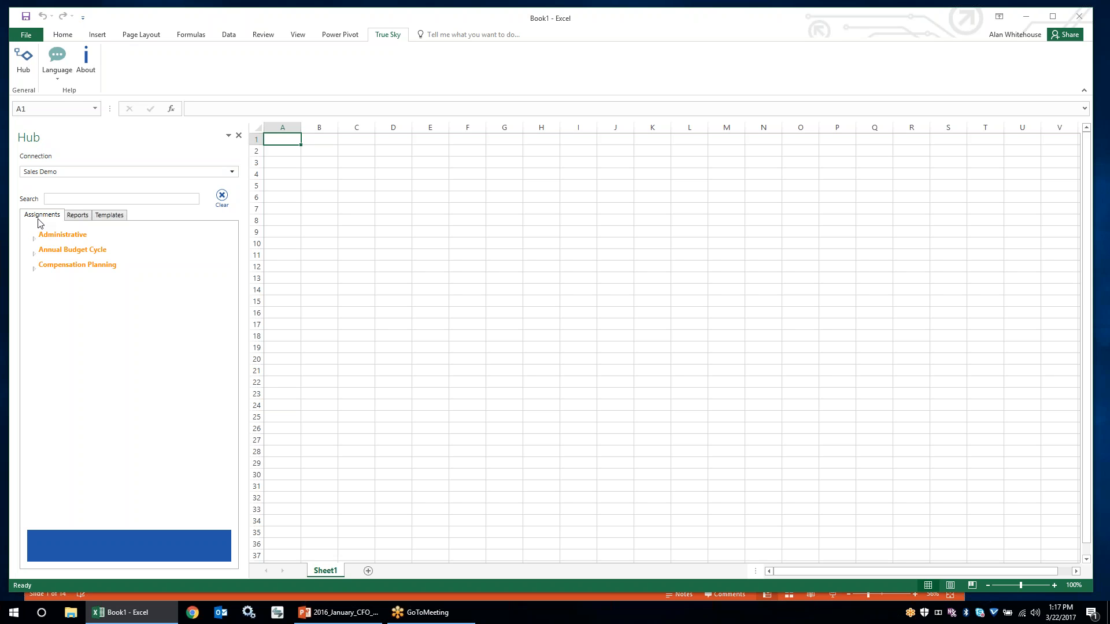
Step: Look through the Hub's reports, templates and assignments, including the Annual Budget Cycle, Ad-Hoc Queries and Financial Statements groups
left_click(77, 220)
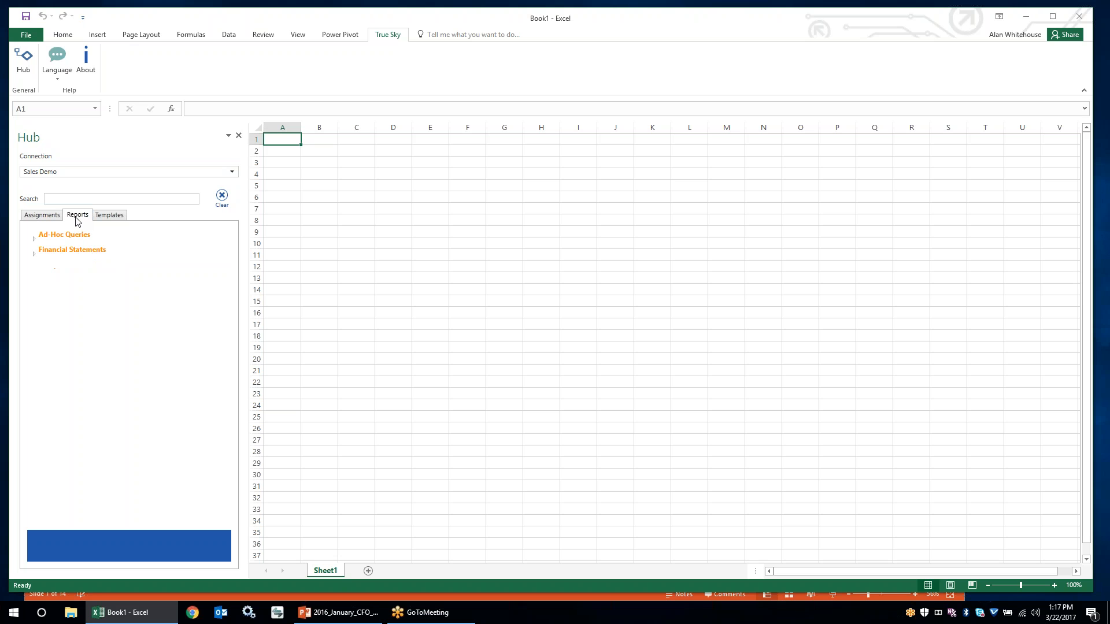
left_click(104, 219)
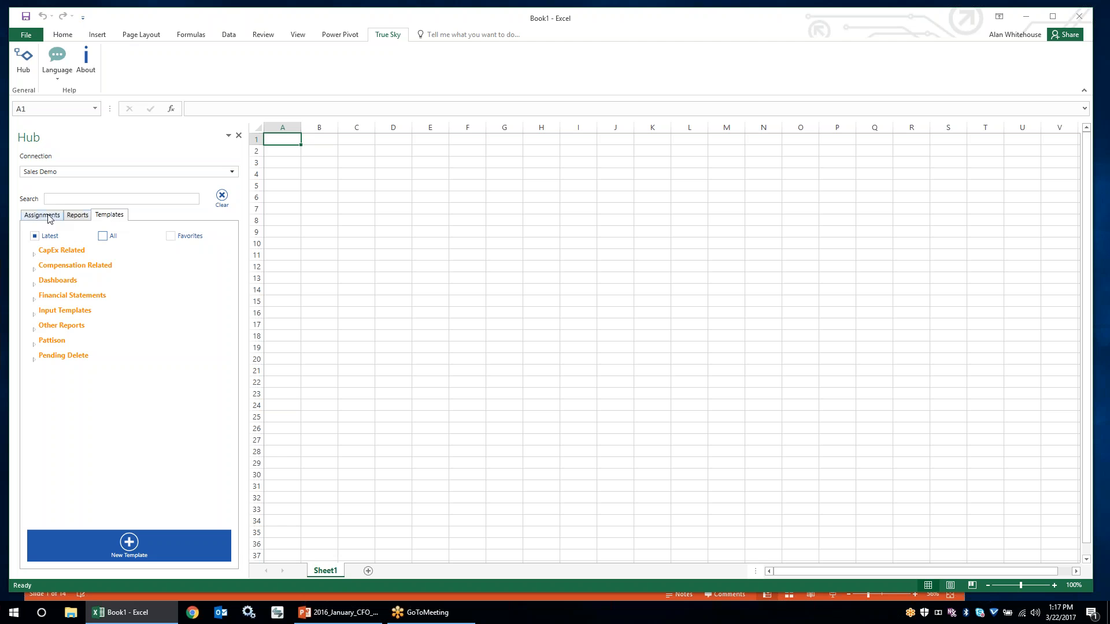
left_click(29, 222)
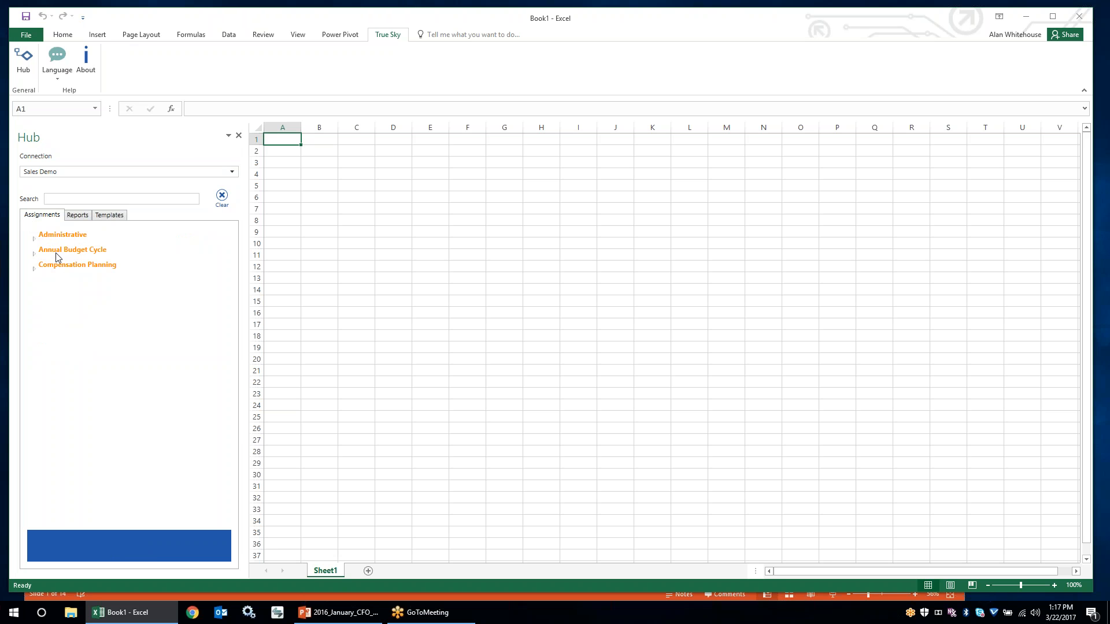
left_click(34, 253)
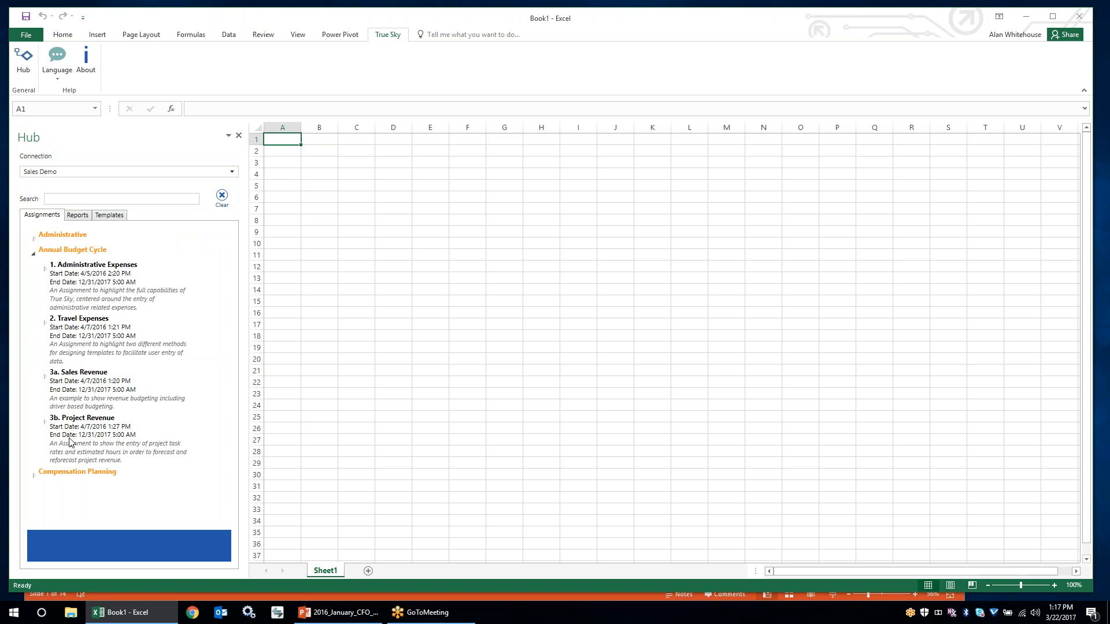
left_click(76, 215)
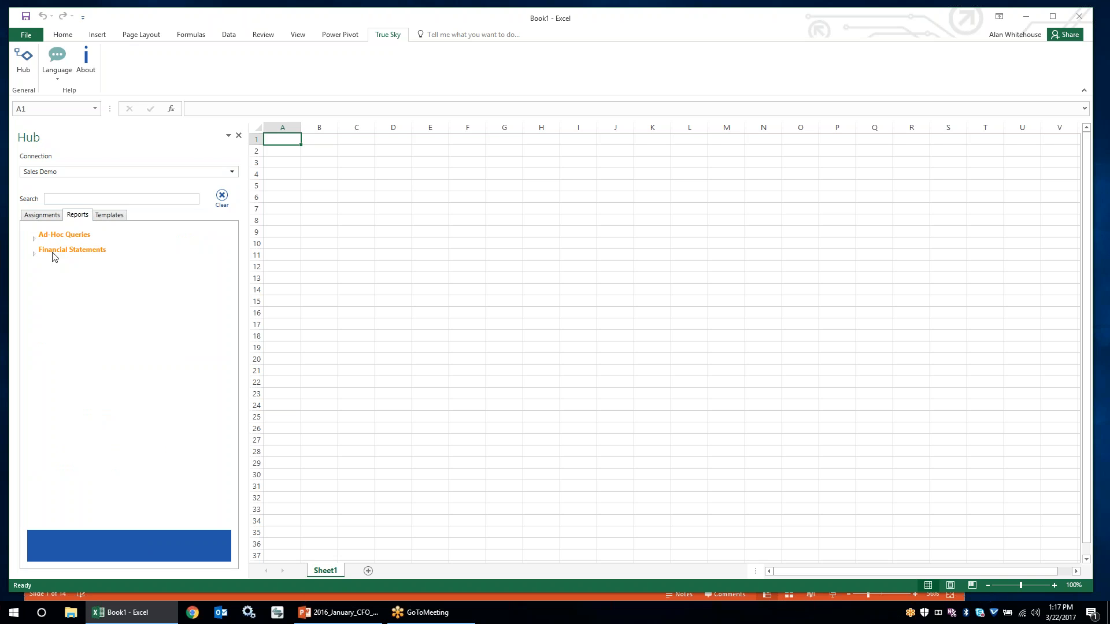
left_click(35, 250)
left_click(35, 239)
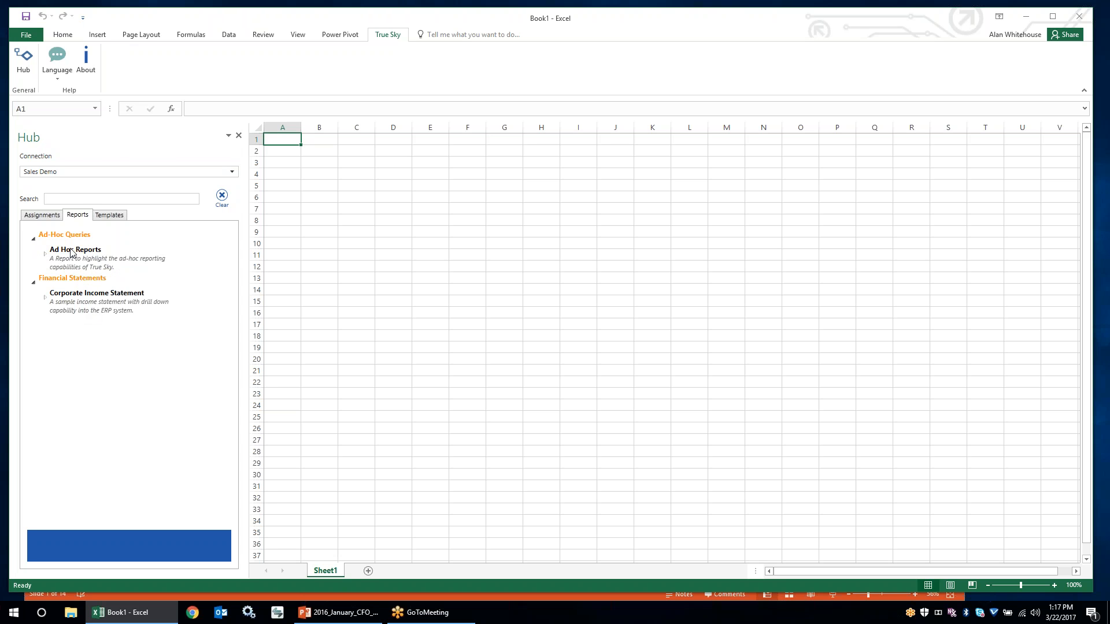
Step: Open Level 1 of the 1. Administrative Expenses assignment in the Annual Budget Cycle group
left_click(33, 215)
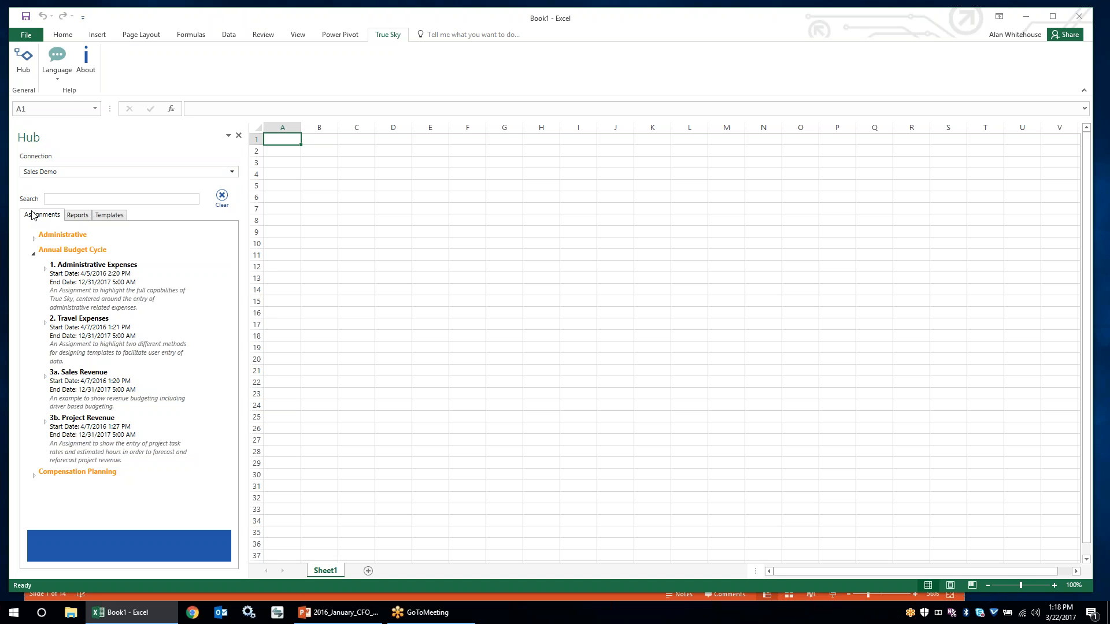
double_click(81, 285)
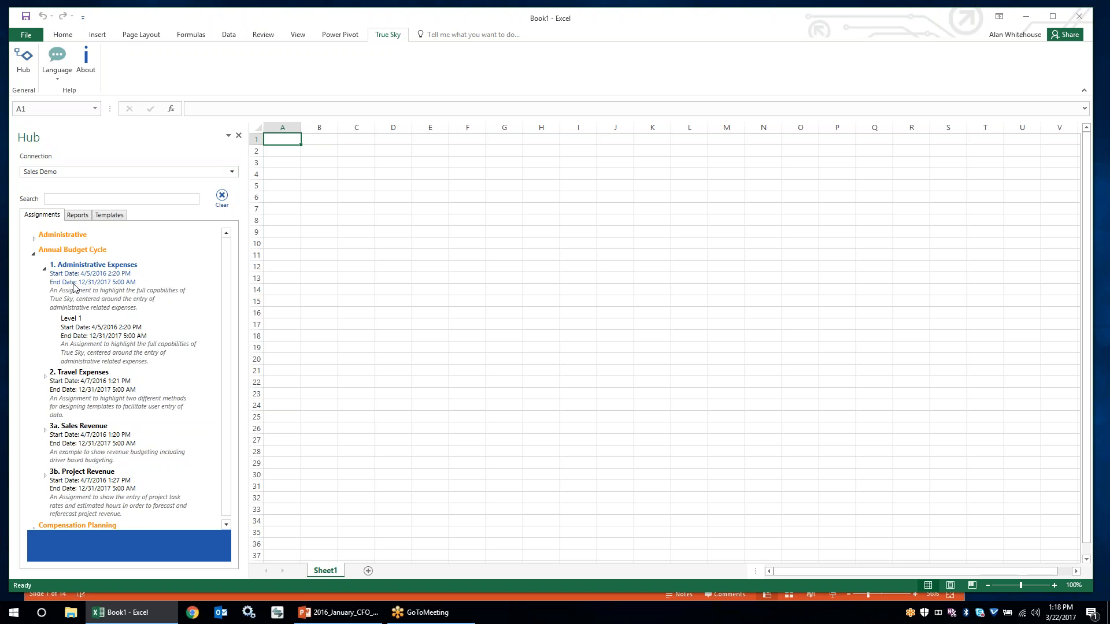
left_click(93, 340)
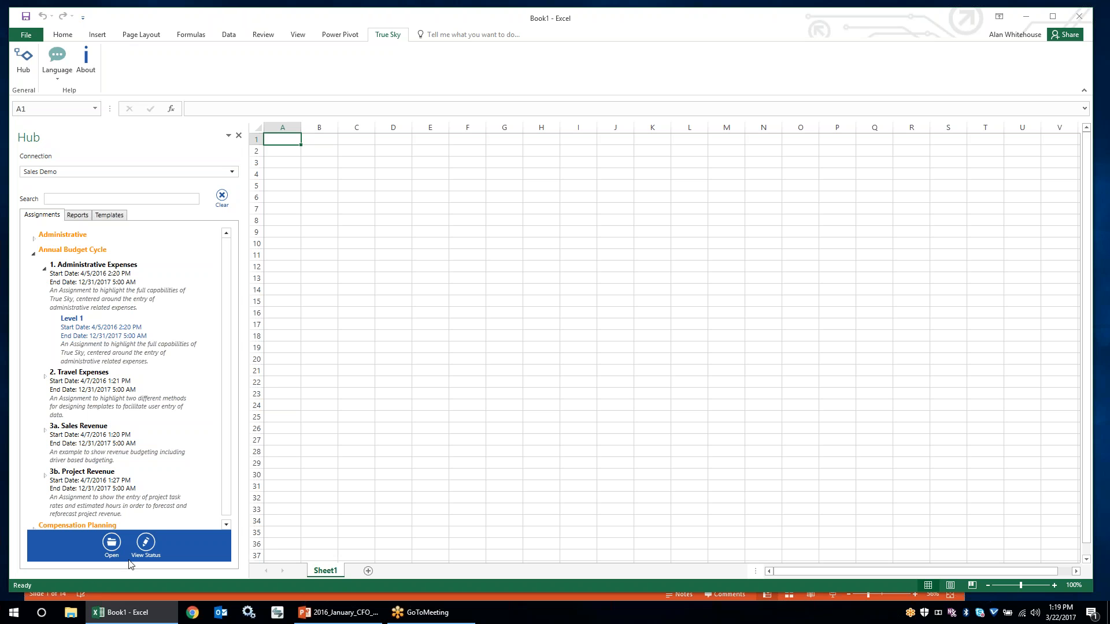
left_click(116, 542)
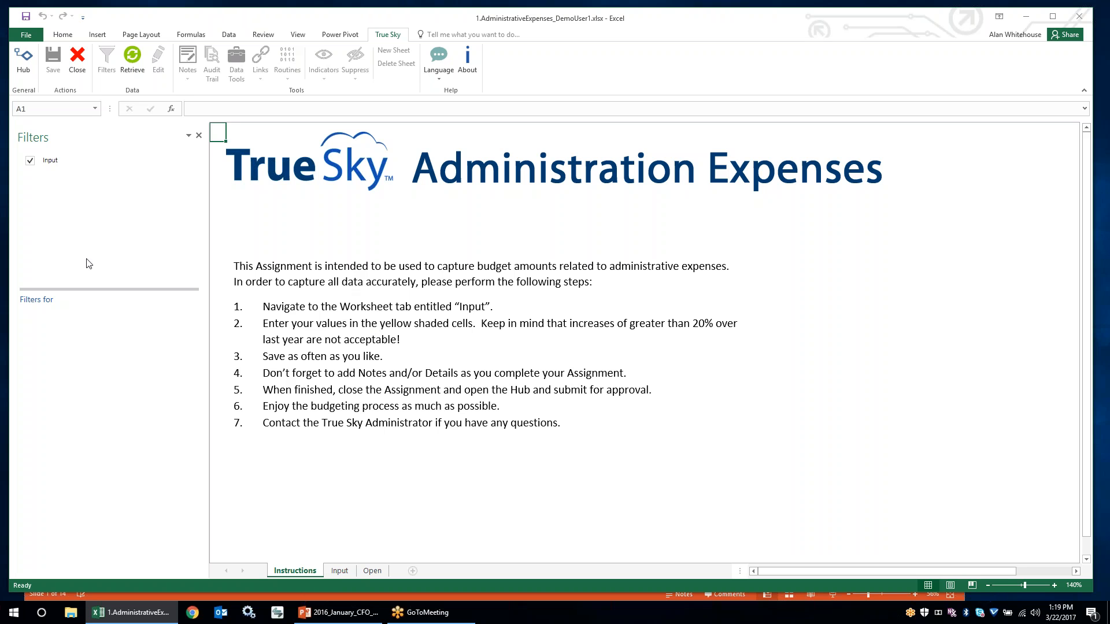
Step: Show the filters for the Input sheet and examine the members available for Department
left_click(50, 162)
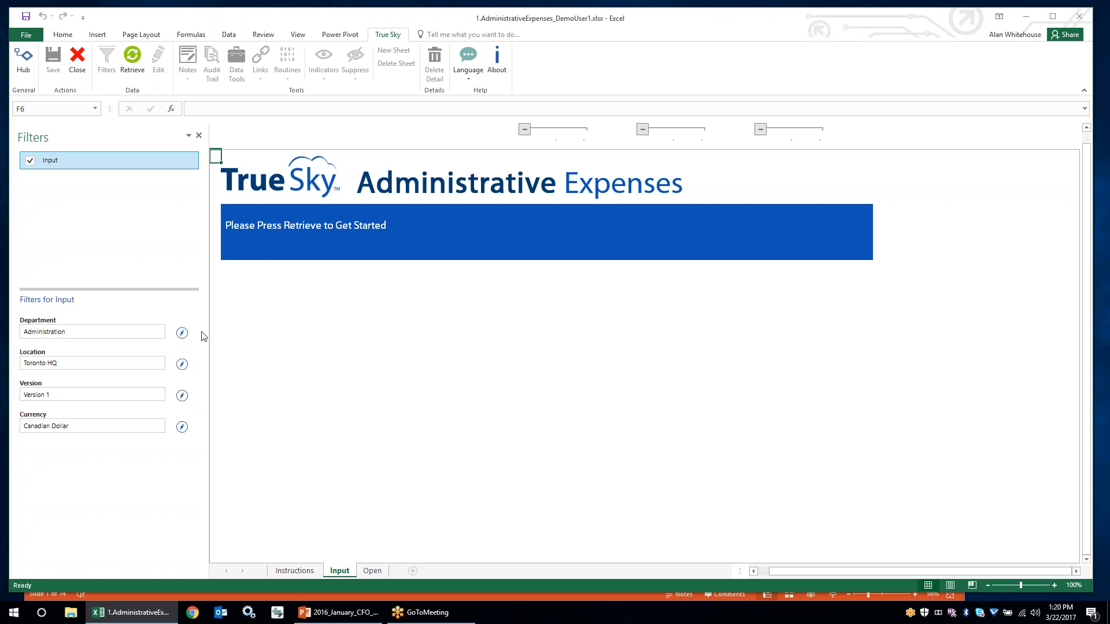
left_click(182, 335)
left_click(181, 333)
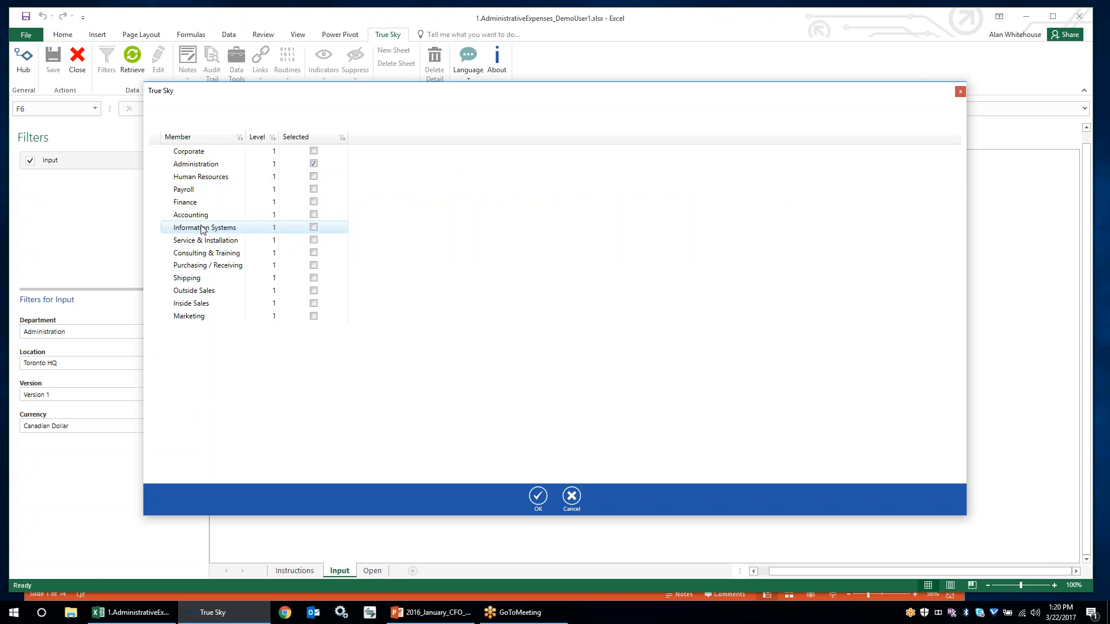
left_click(562, 496)
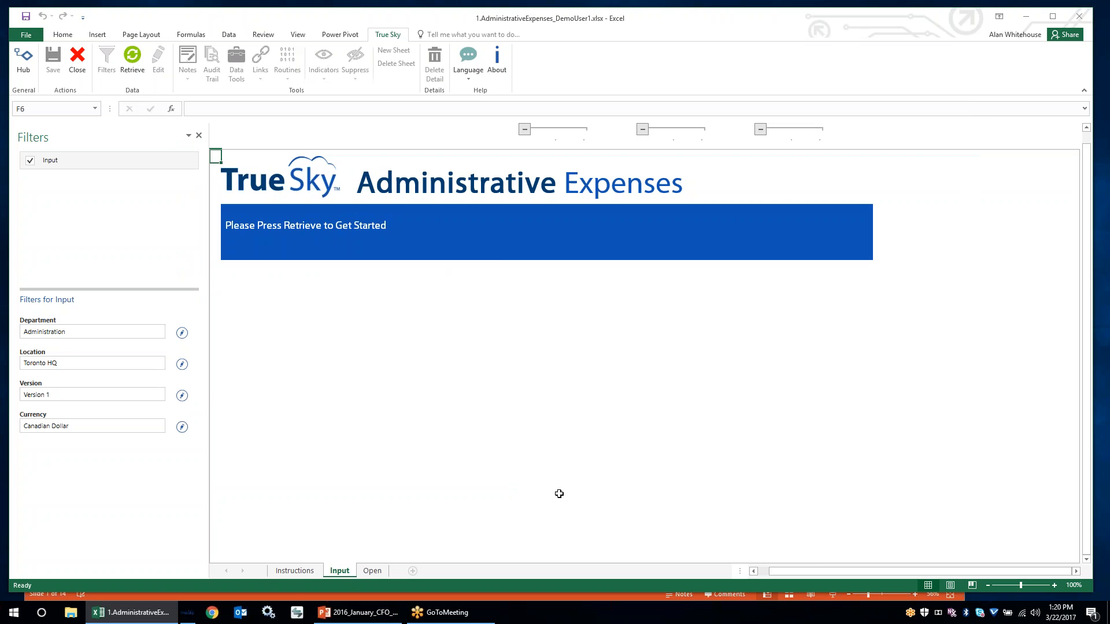
Step: Try selecting Toronto, Ottawa Office and Vancouver Shipping/Receiving as Location filter members, and discard the selection
left_click(181, 364)
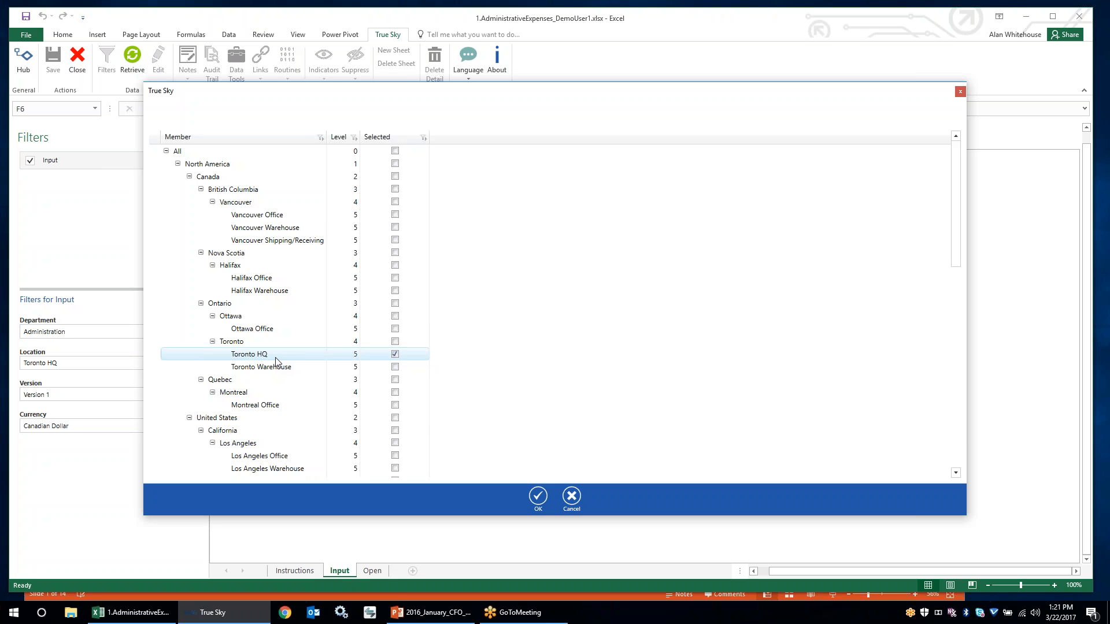
left_click(395, 342)
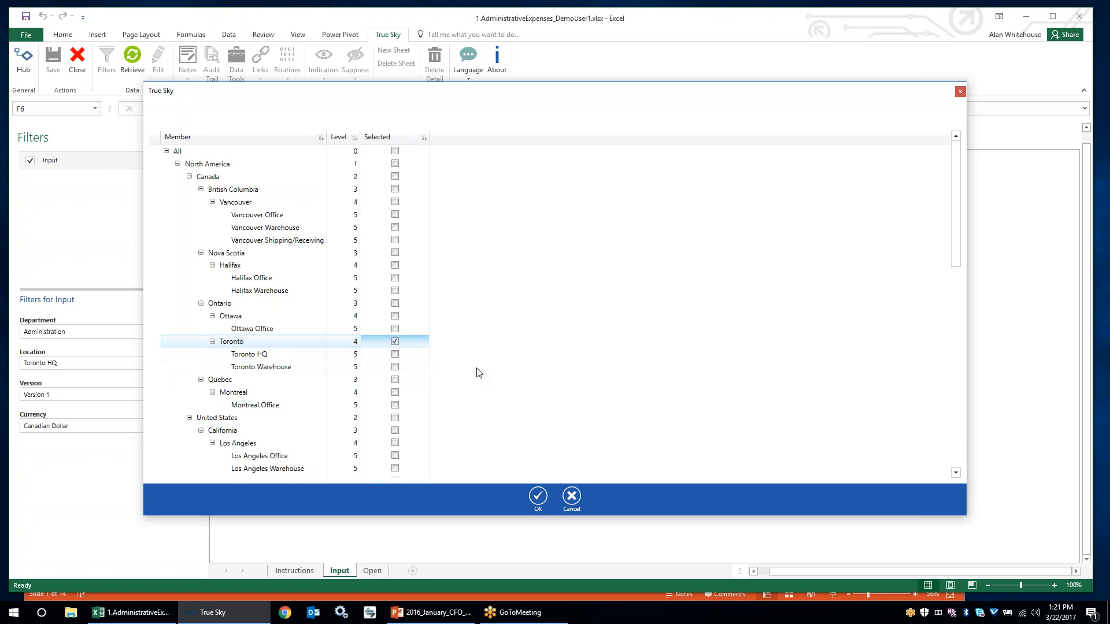
left_click(395, 329)
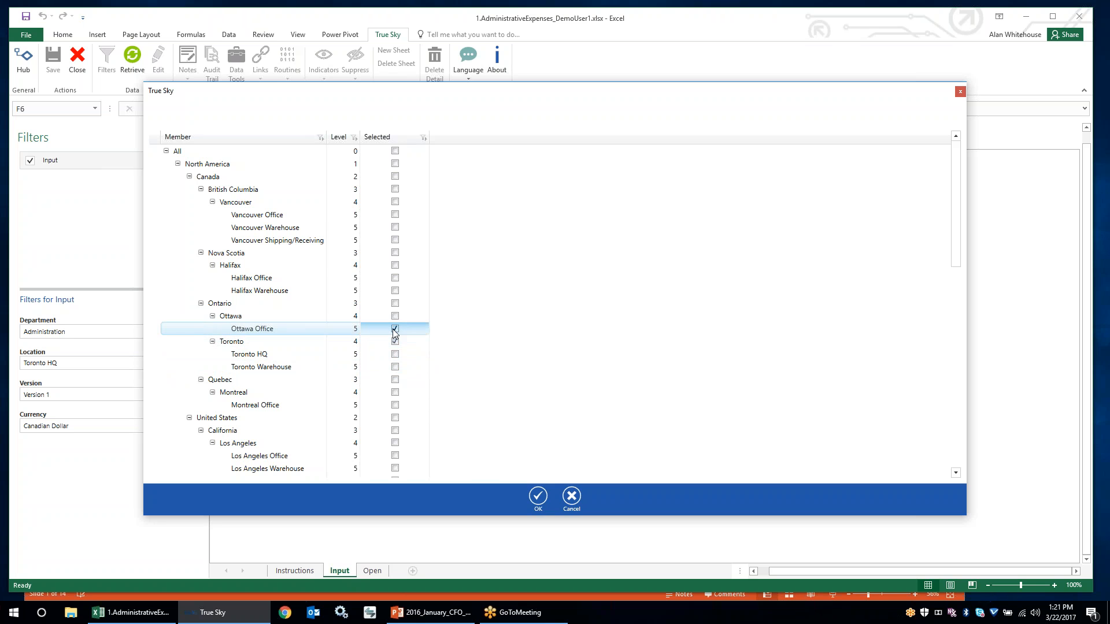
left_click(395, 240)
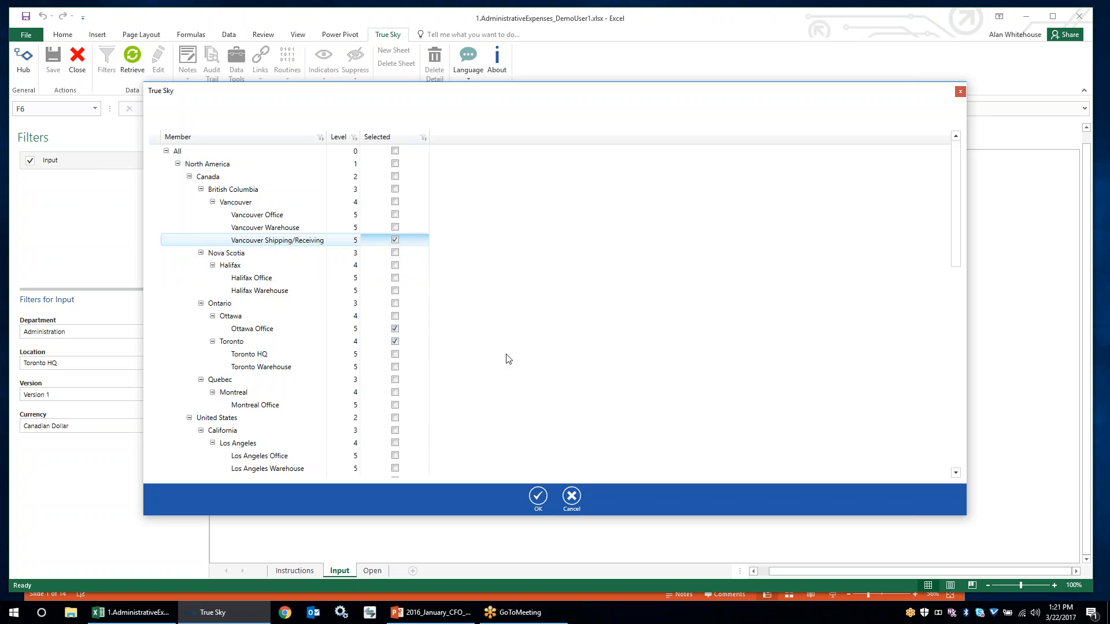
left_click(571, 497)
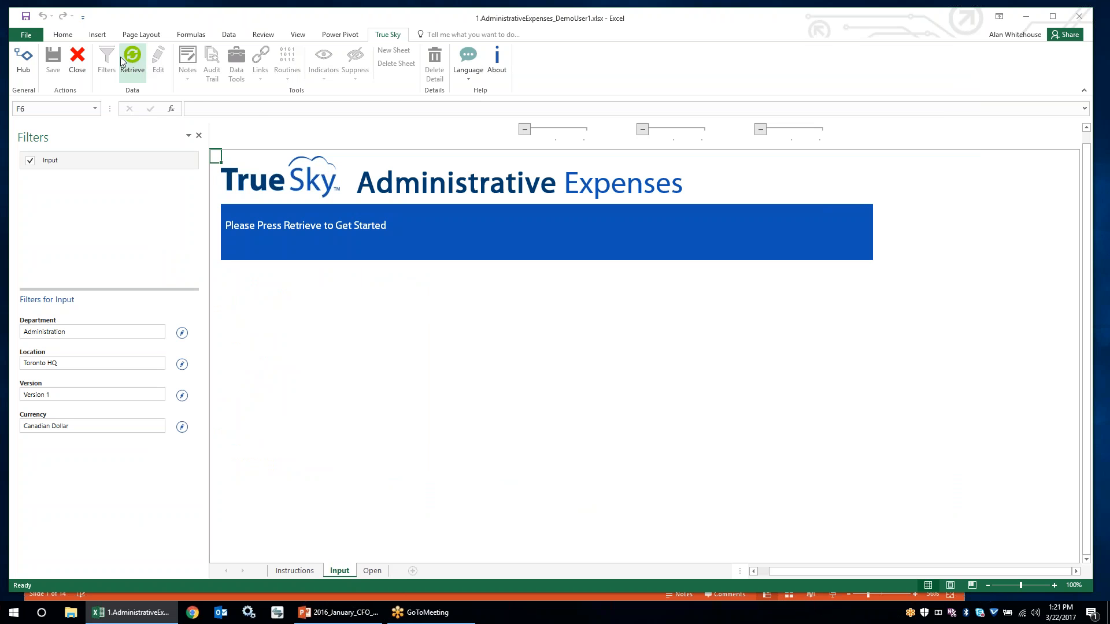
Step: Retrieve the Input sheet's data for the Administration department at Toronto HQ and close the filters
left_click(134, 64)
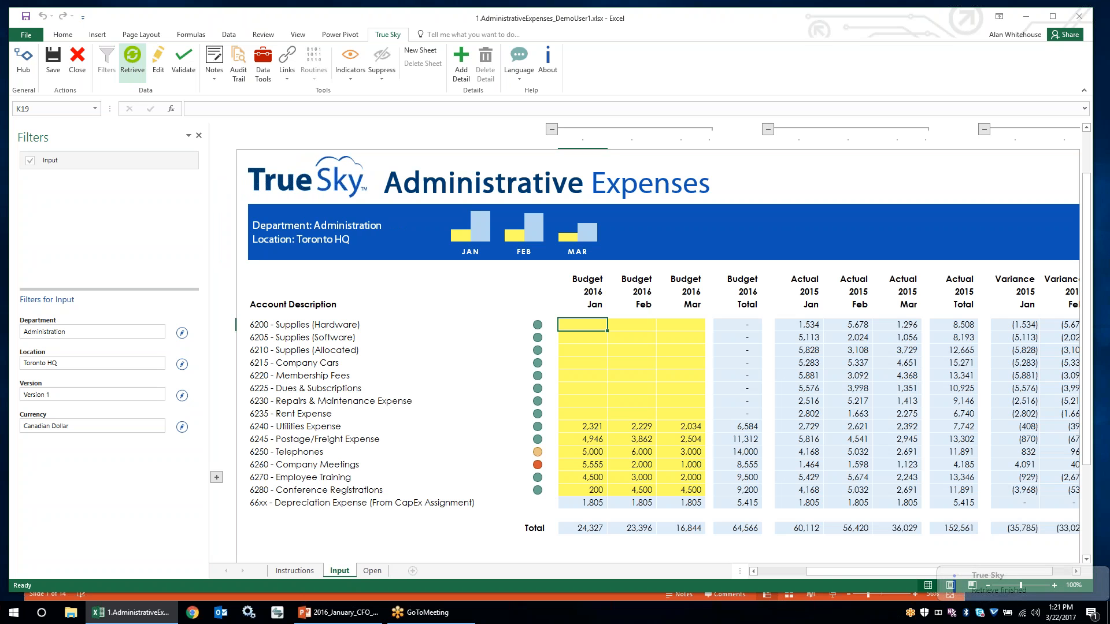
left_click(199, 135)
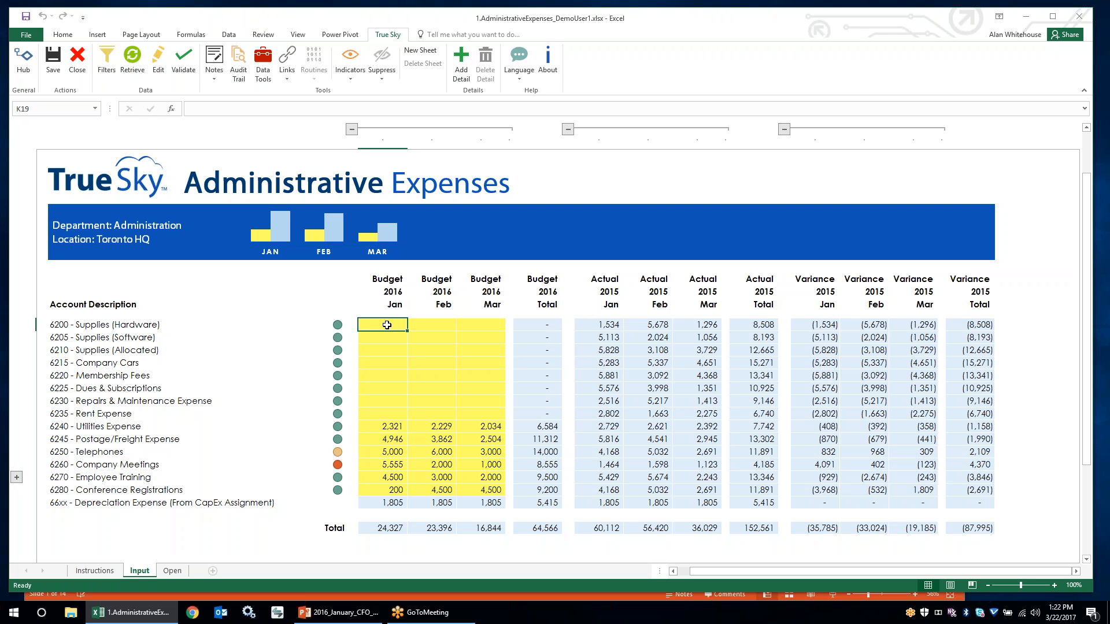
Step: Enter January 2016 budgets of 1000 for 6200 - Supplies (Hardware) and 2000 for 6205 - Supplies (Software)
type("1000")
key("Return")
type("2000")
key("Return")
Step: Copy the two January budget values to accounts 6210 and 6215, and extend the series through 6225 - Dues & Subscriptions
left_click_drag(391, 325, 391, 334)
key("ctrl+c")
left_click(389, 350)
key("ctrl+v")
left_click_drag(408, 372, 408, 395)
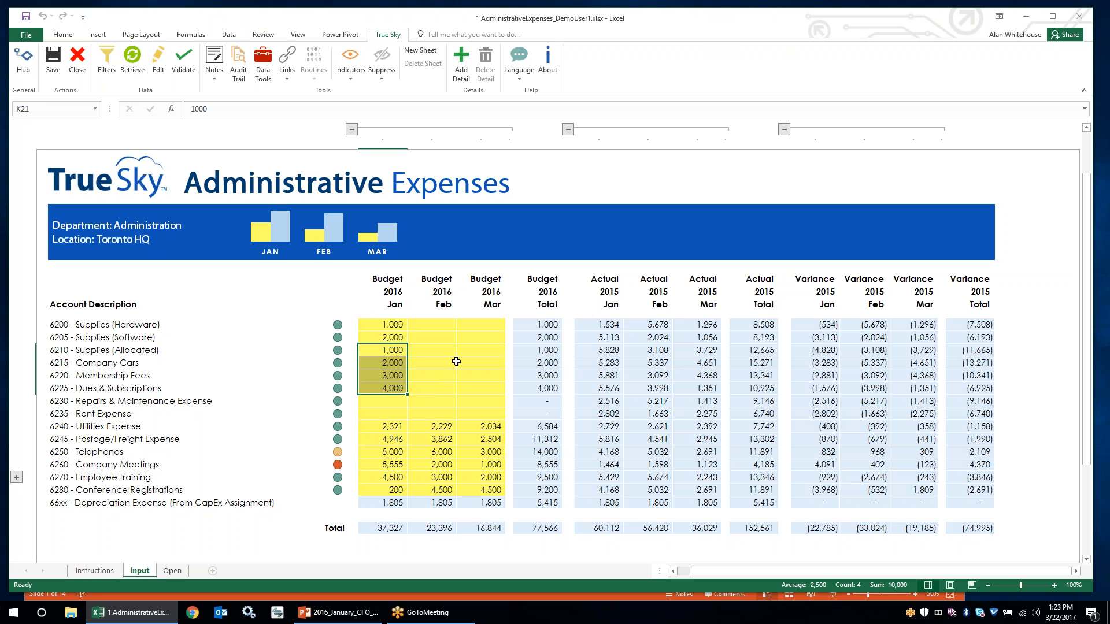
Step: Enter =sum(K19:K24) as the March 2016 budget for 6200 - Supplies (Hardware)
left_click(482, 326)
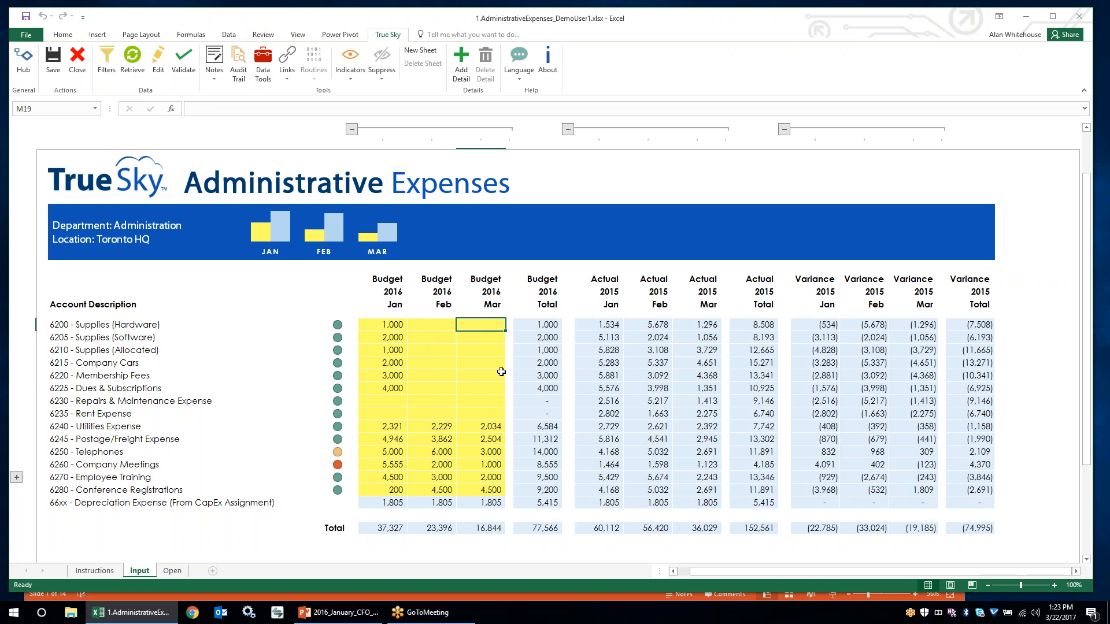
type("=")
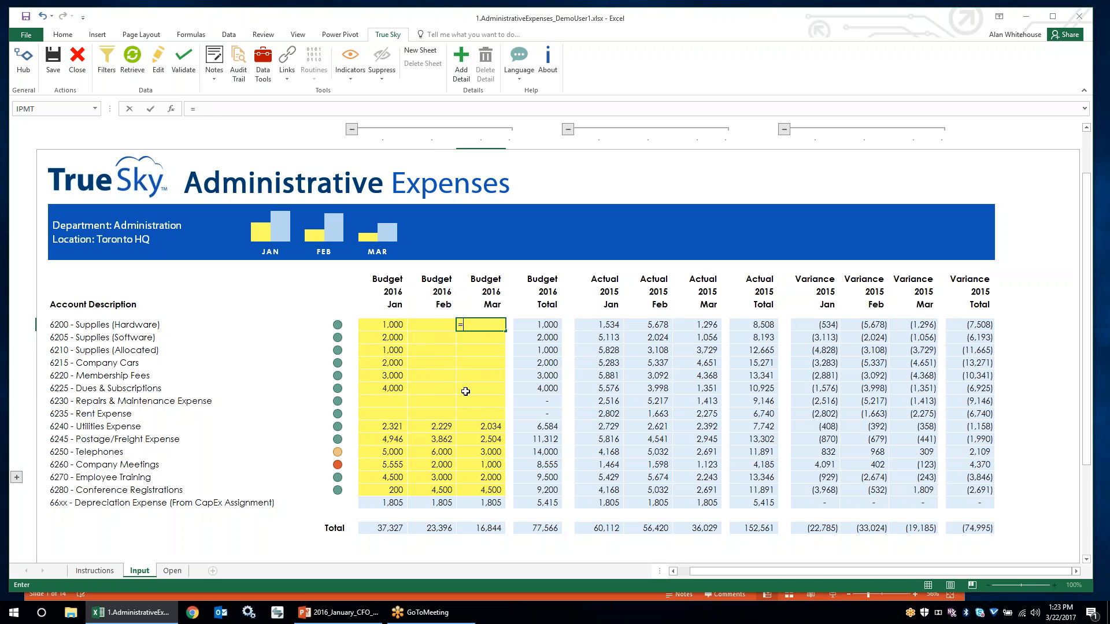
type("sum(")
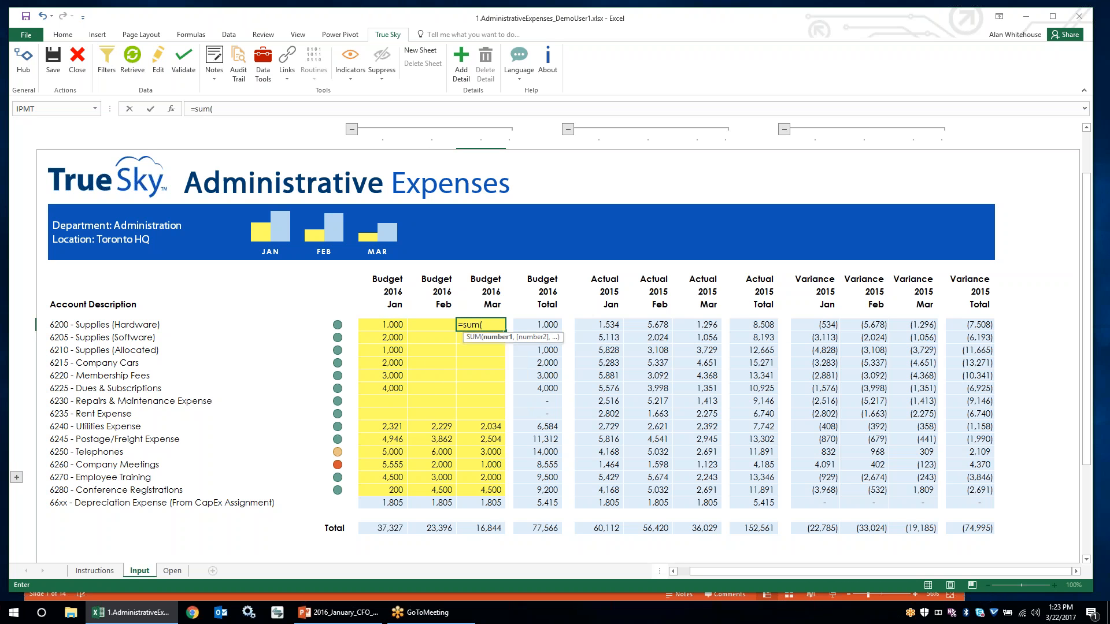
left_click_drag(382, 325, 383, 385)
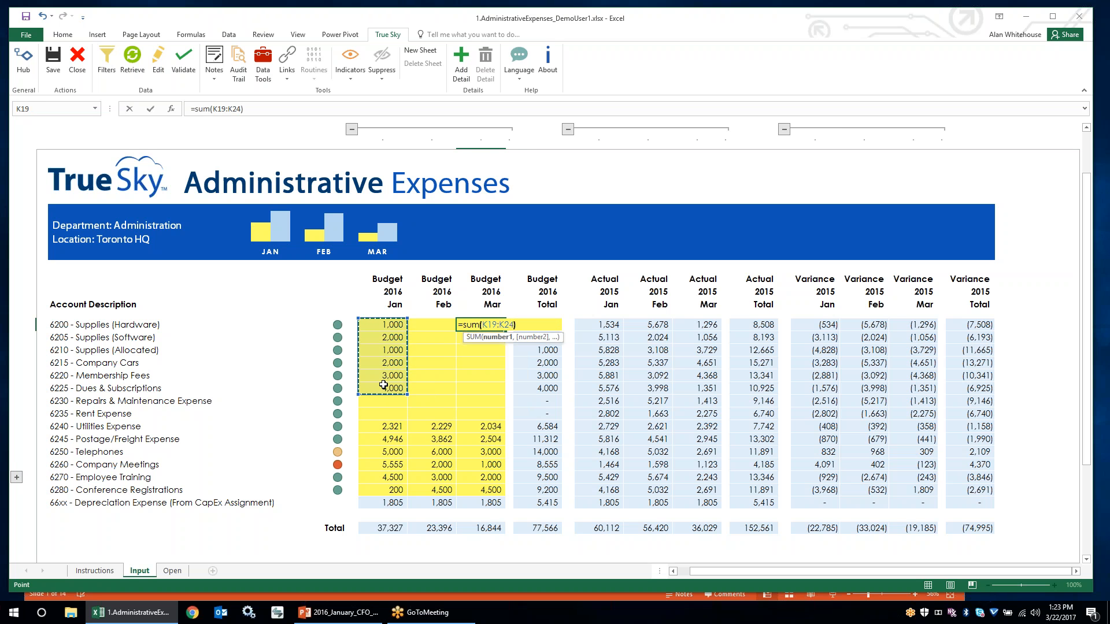
type(")")
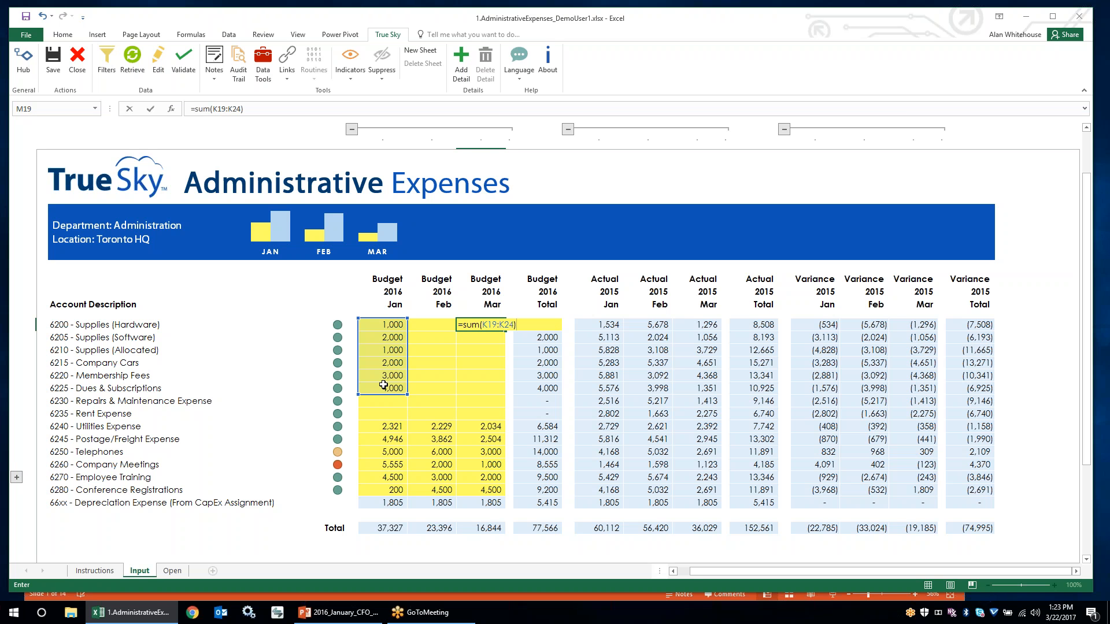
key("Return")
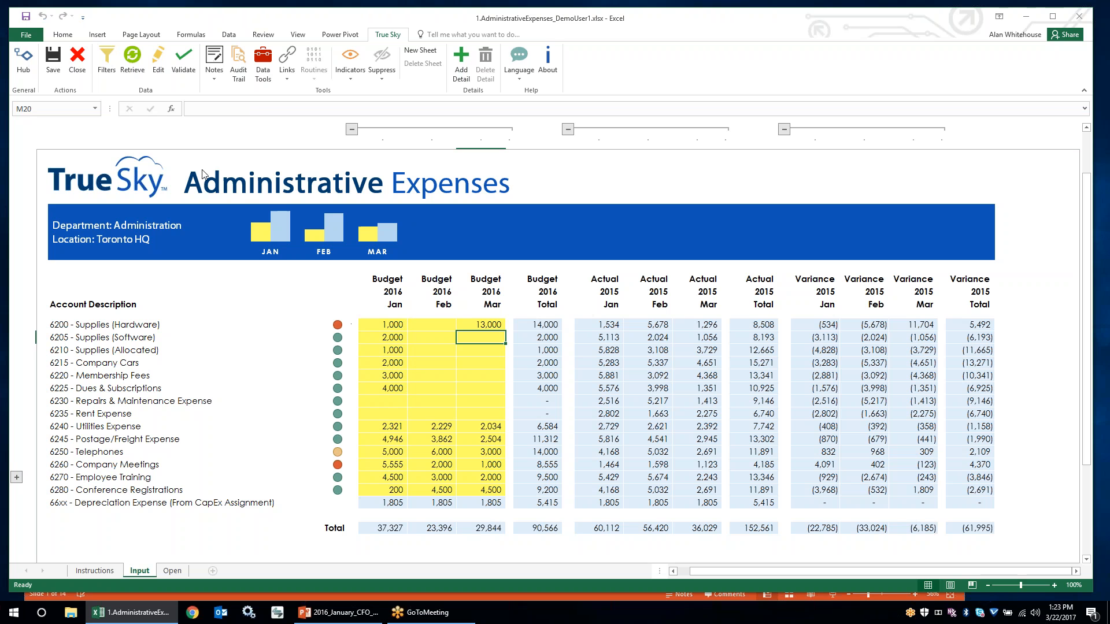
Step: Save the budget entries and try to overwrite the January 2015 actual for 6200 - Supplies (Hardware) with 1
left_click(53, 61)
left_click(586, 328)
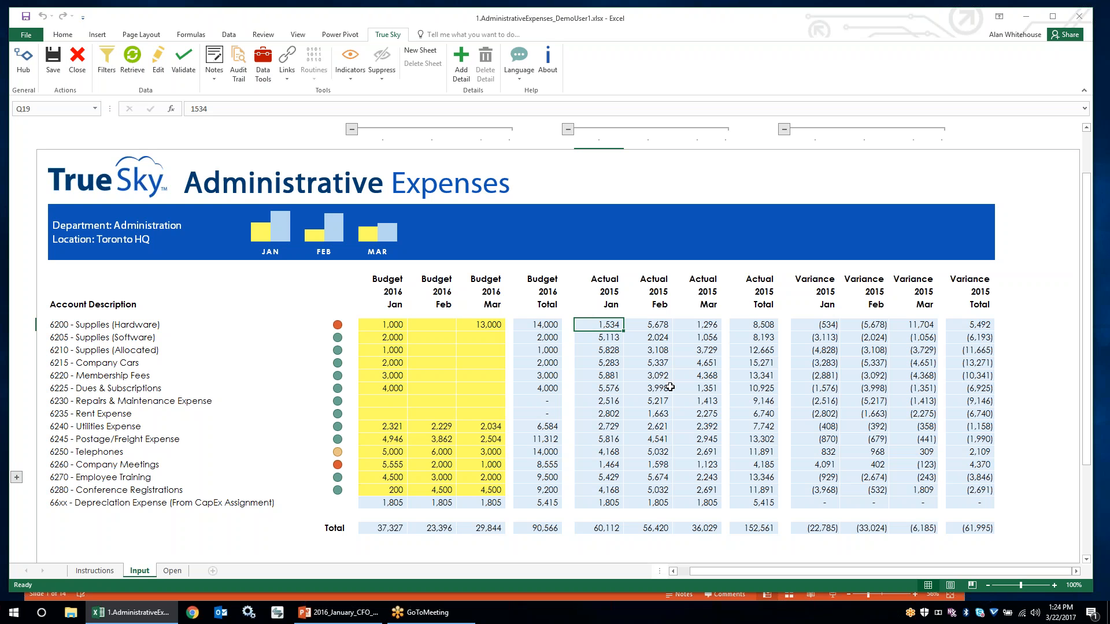
type("1")
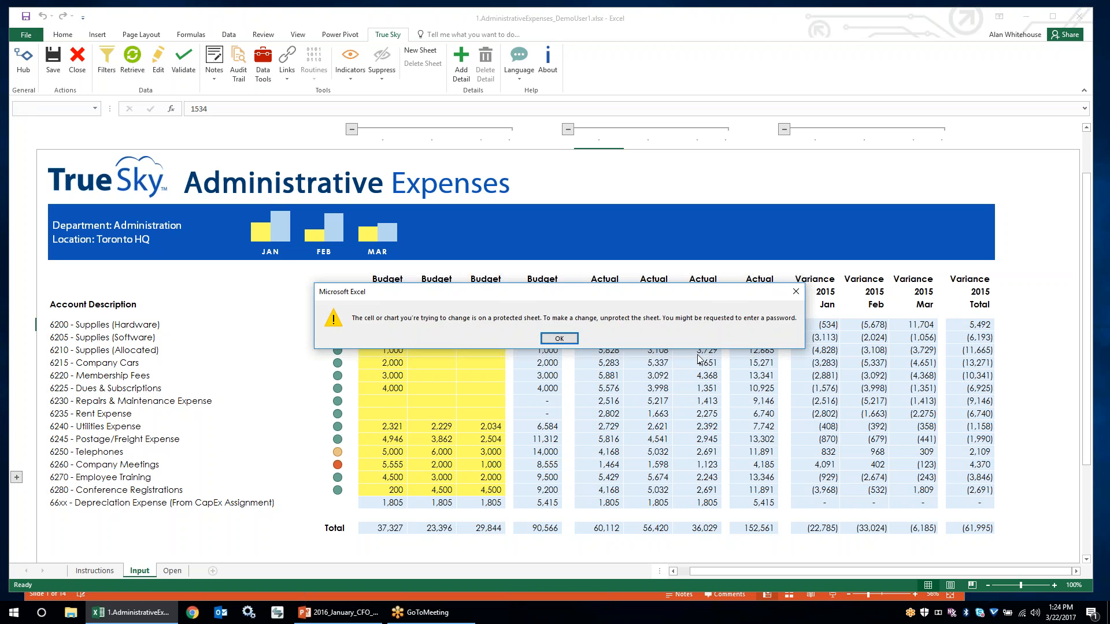
left_click(559, 338)
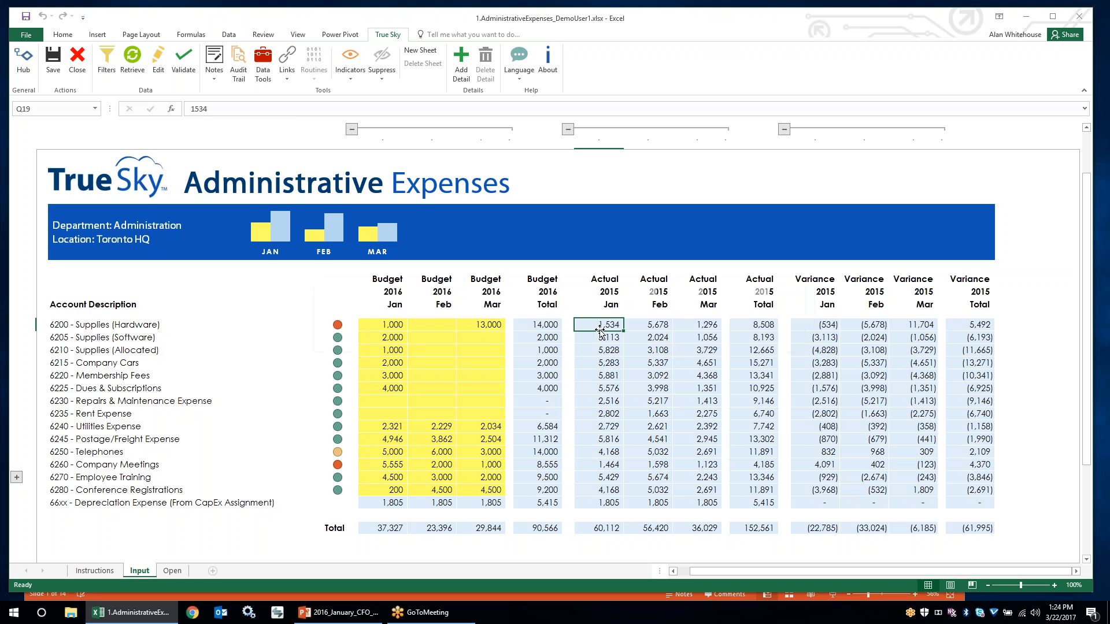
right_click(601, 325)
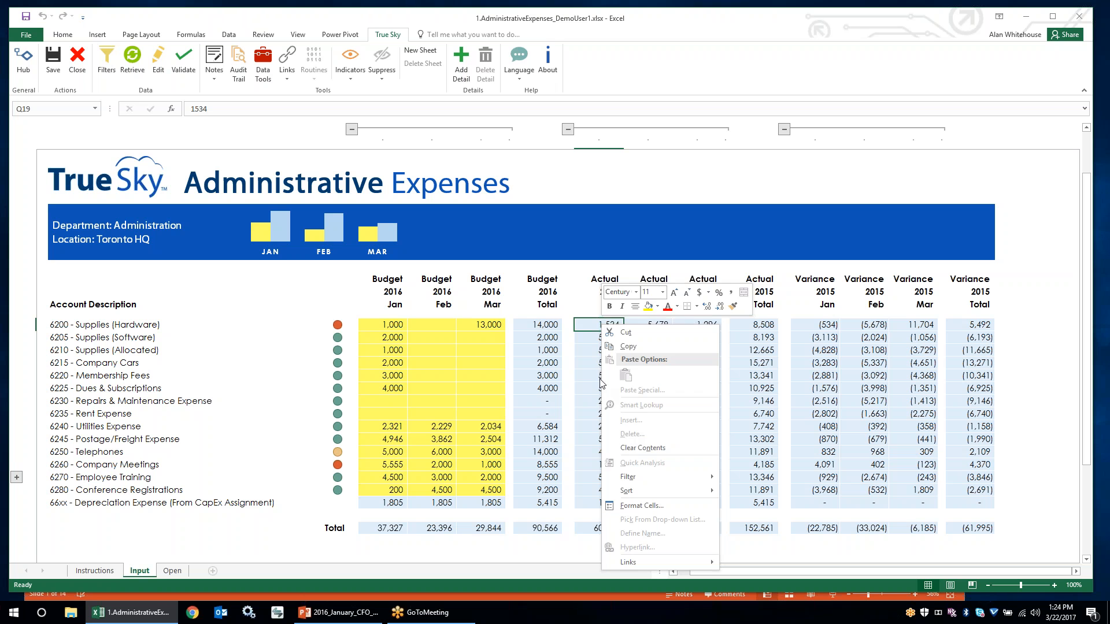
left_click(588, 362)
Step: Preview a conditional formatting color scale on the January to March 2015 actuals for accounts 6200 through 6250, leaving it unapplied
left_click_drag(598, 325, 696, 454)
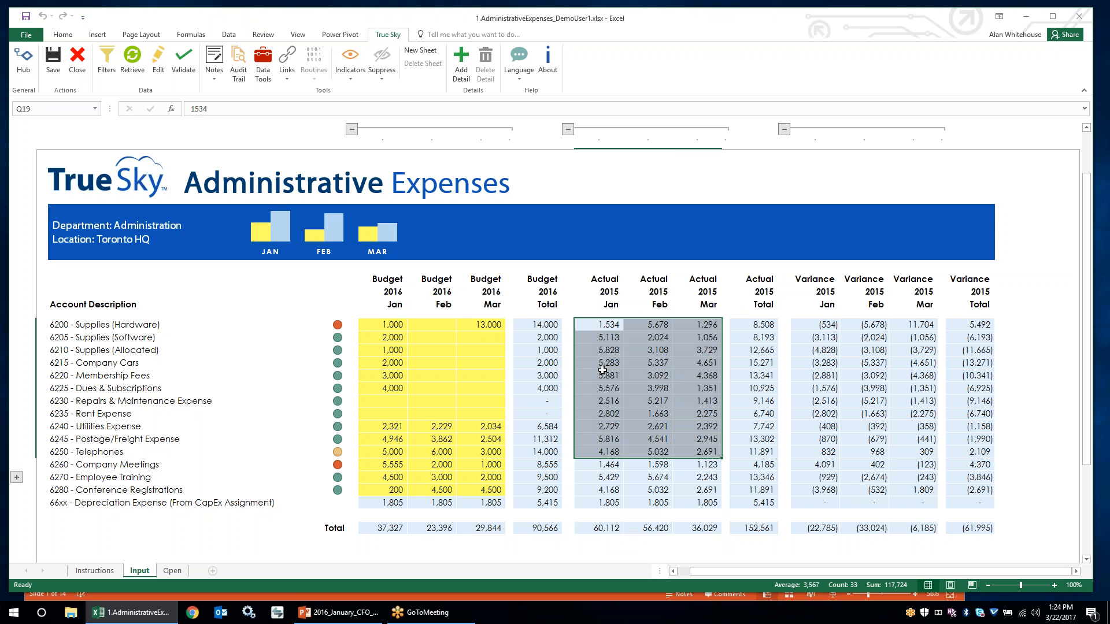
left_click(63, 35)
left_click(477, 64)
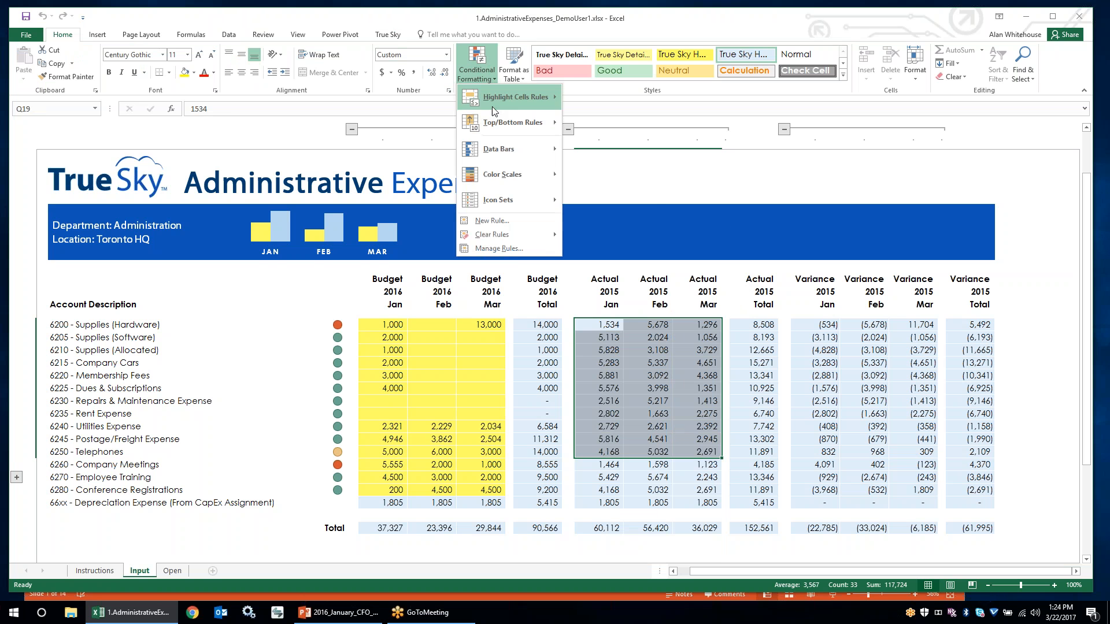
mouse_move(521, 174)
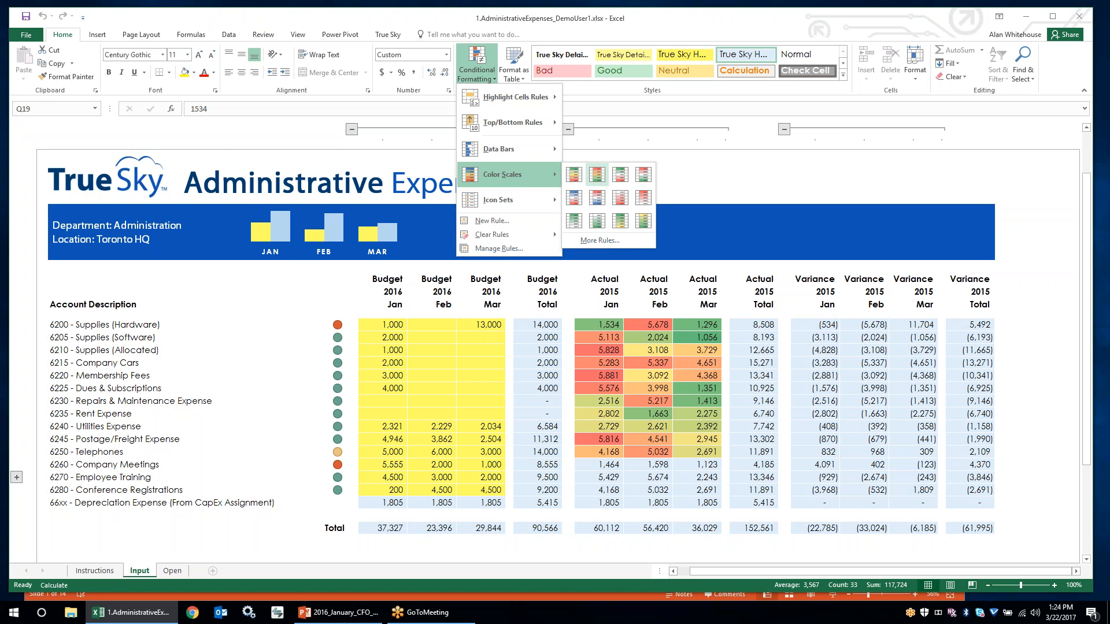
left_click(423, 16)
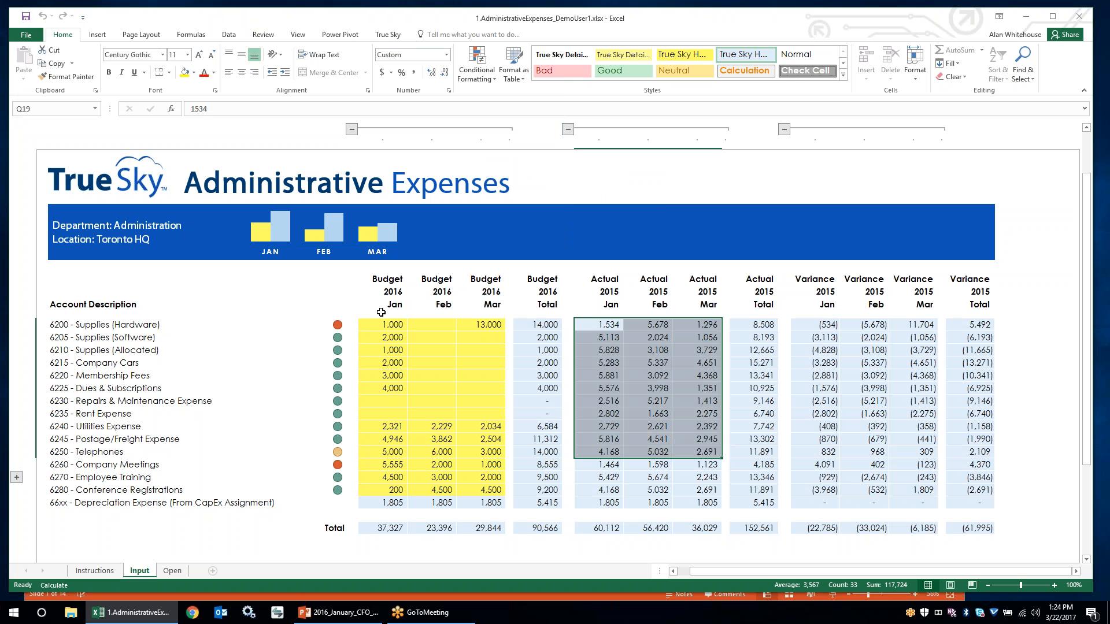
Step: Open the audit trail of the January 2016 budget for 6200 - Supplies (Hardware) and review its past entries
left_click(381, 325)
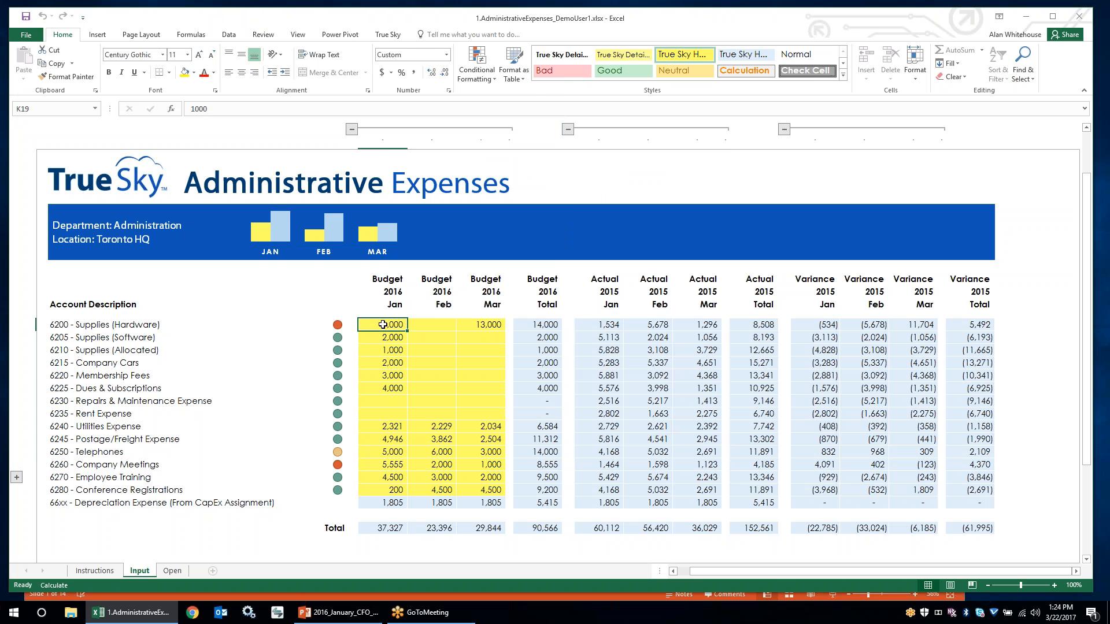
left_click(386, 36)
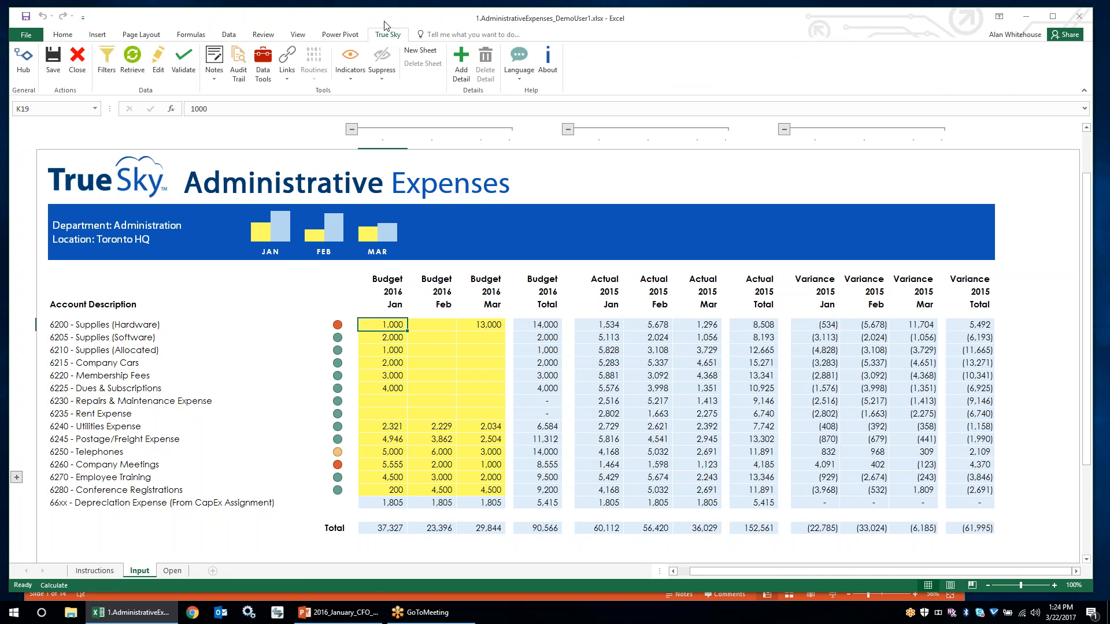
left_click(1079, 75)
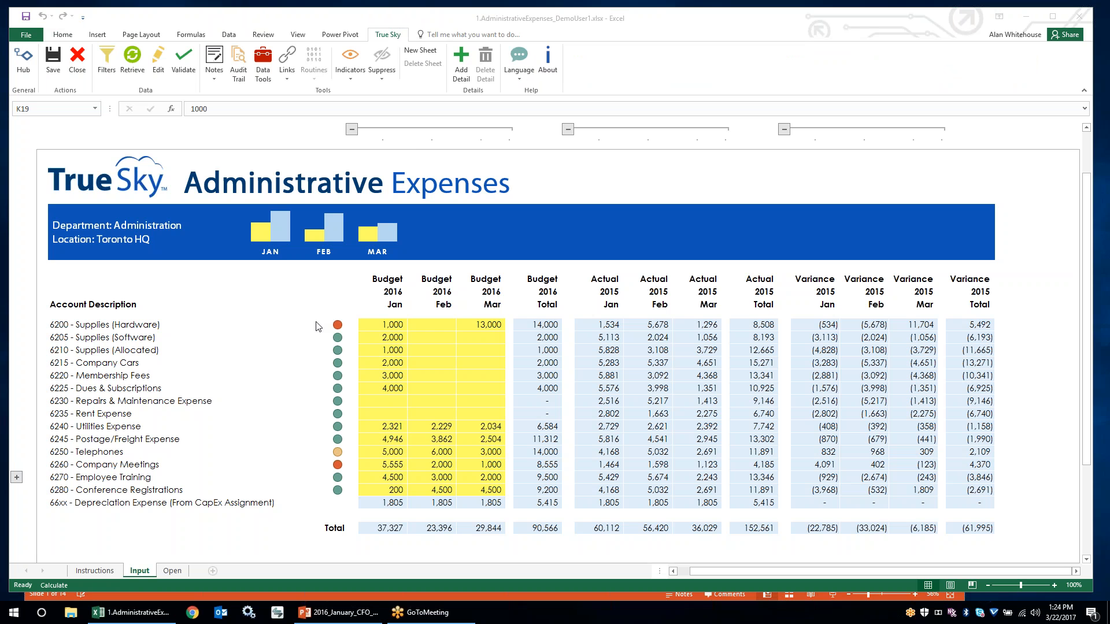
left_click(372, 323)
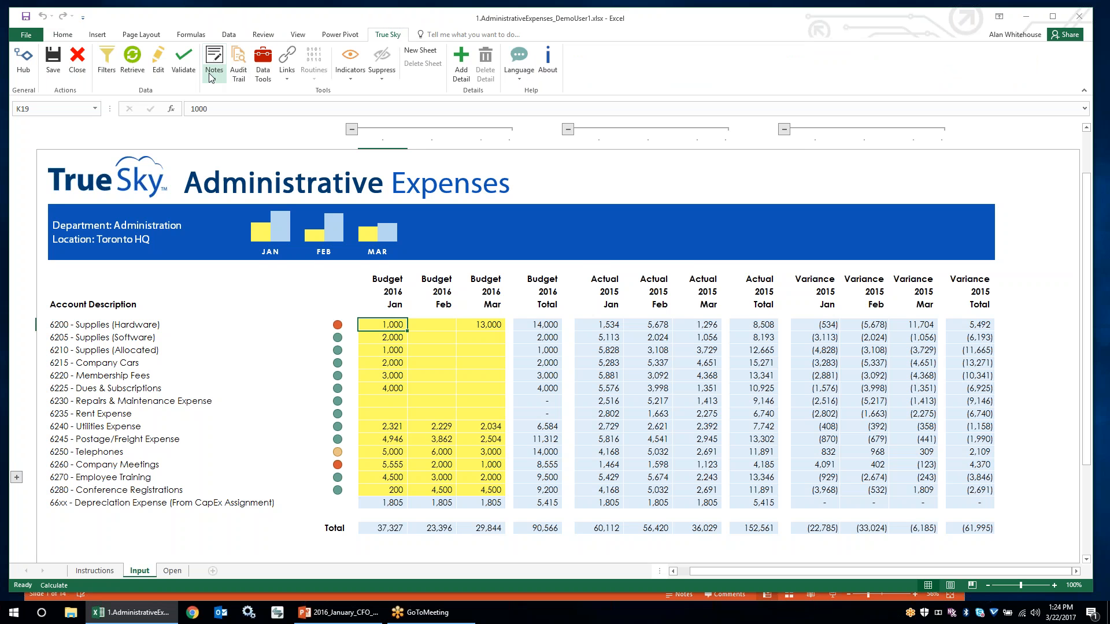
left_click(238, 63)
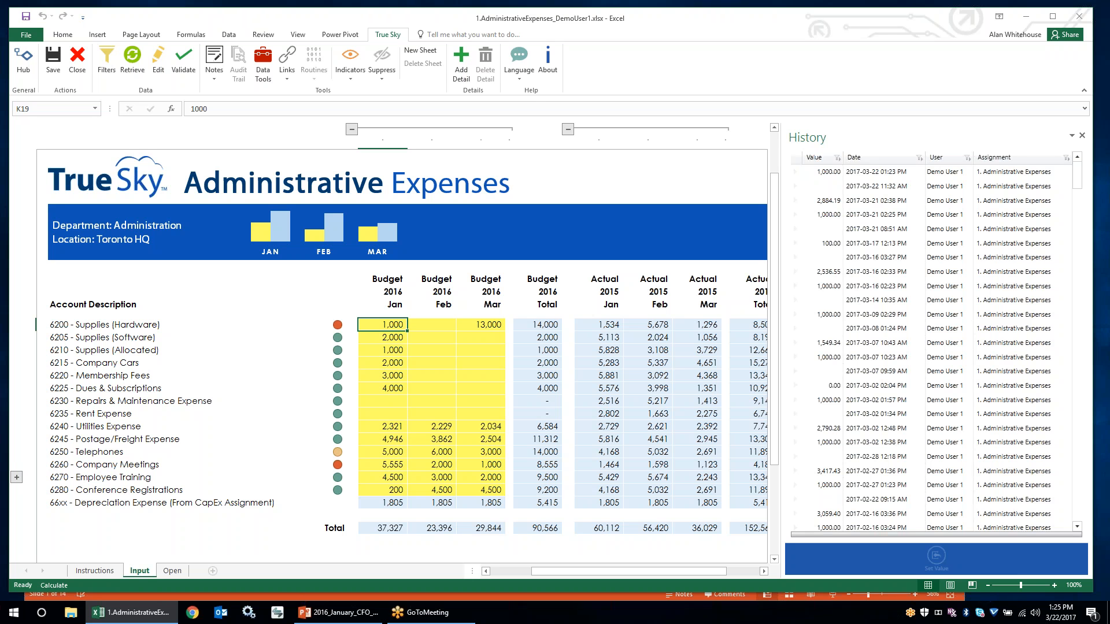
left_click(861, 171)
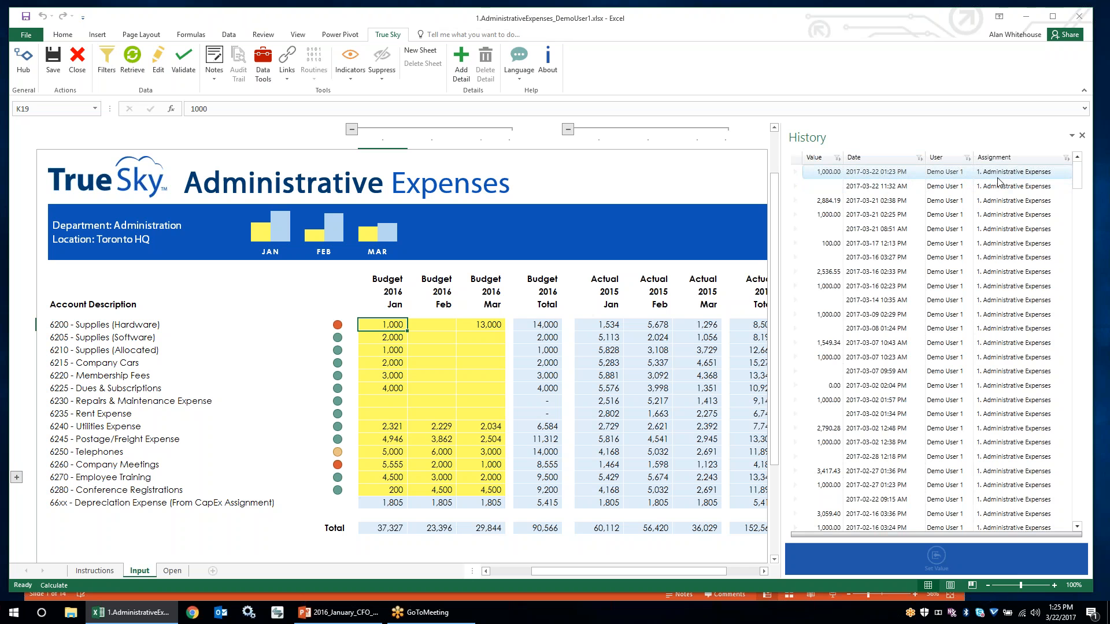
left_click(1003, 200)
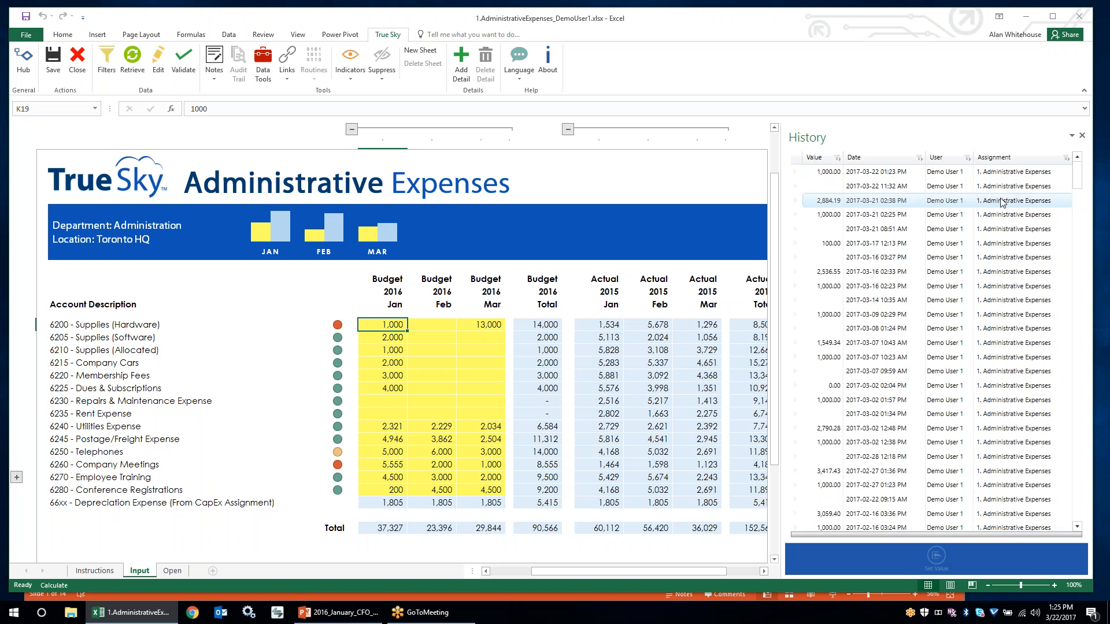
Step: Set the January 2016 budget for 6200 - Supplies (Hardware) to the 2,790.28 history entry of 2017-03-02 and close the history
scroll(832, 405, "down", 1)
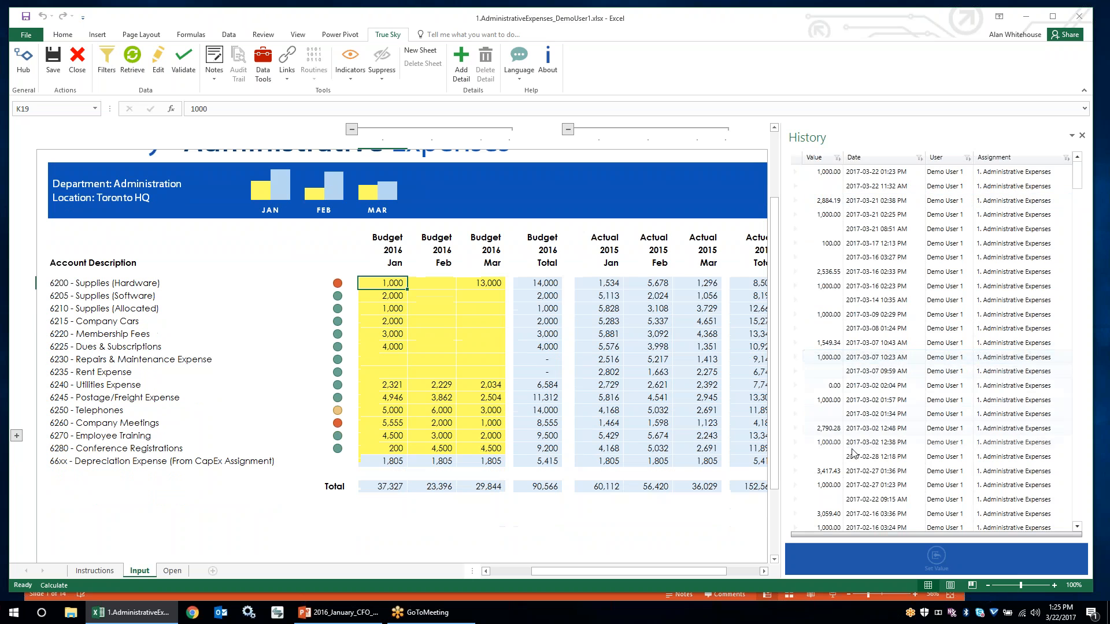
left_click(830, 428)
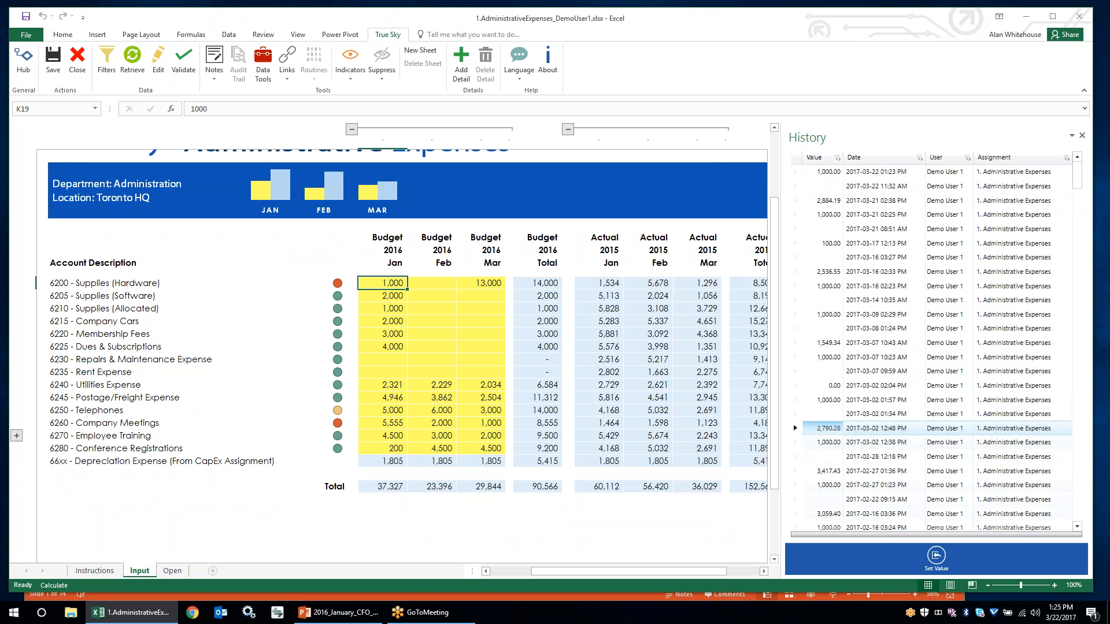
left_click(946, 556)
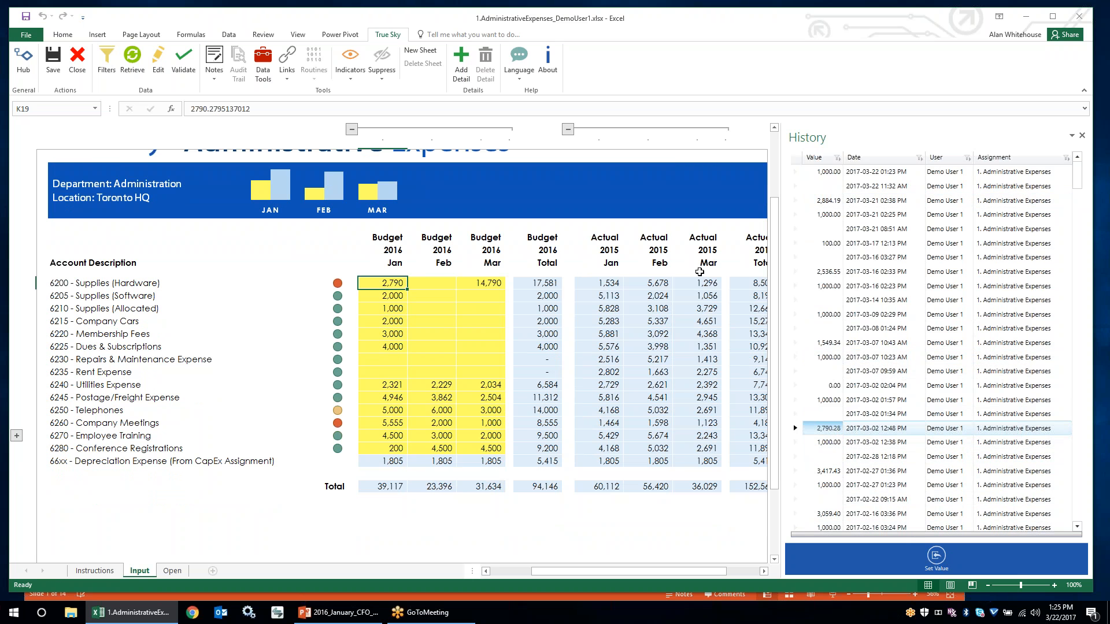
left_click(1082, 139)
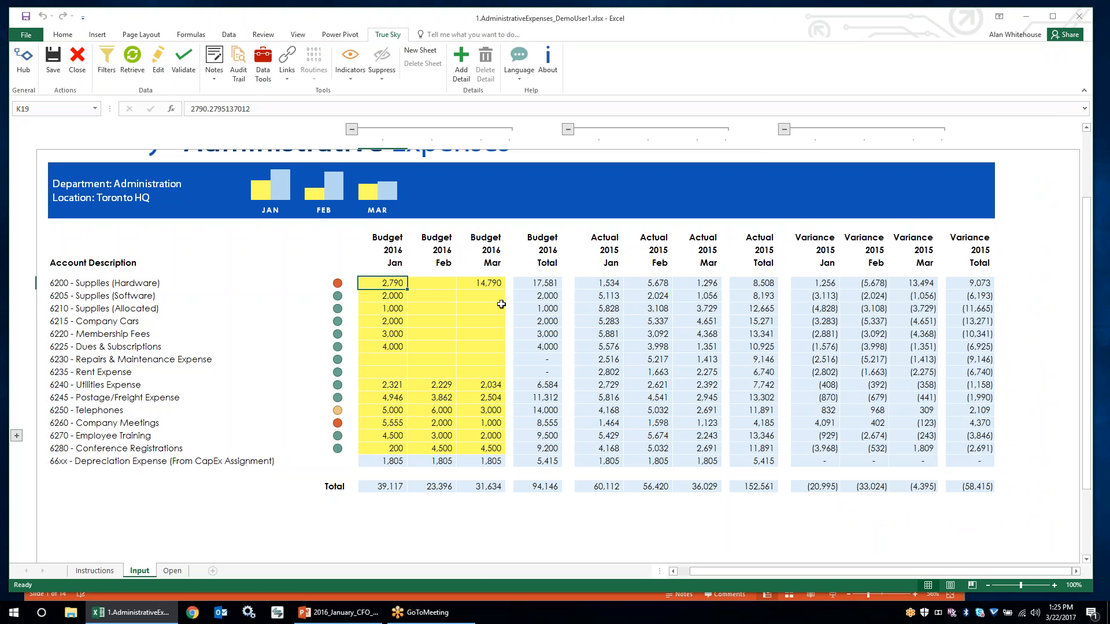
left_click(431, 294)
scroll(452, 340, "up", 1)
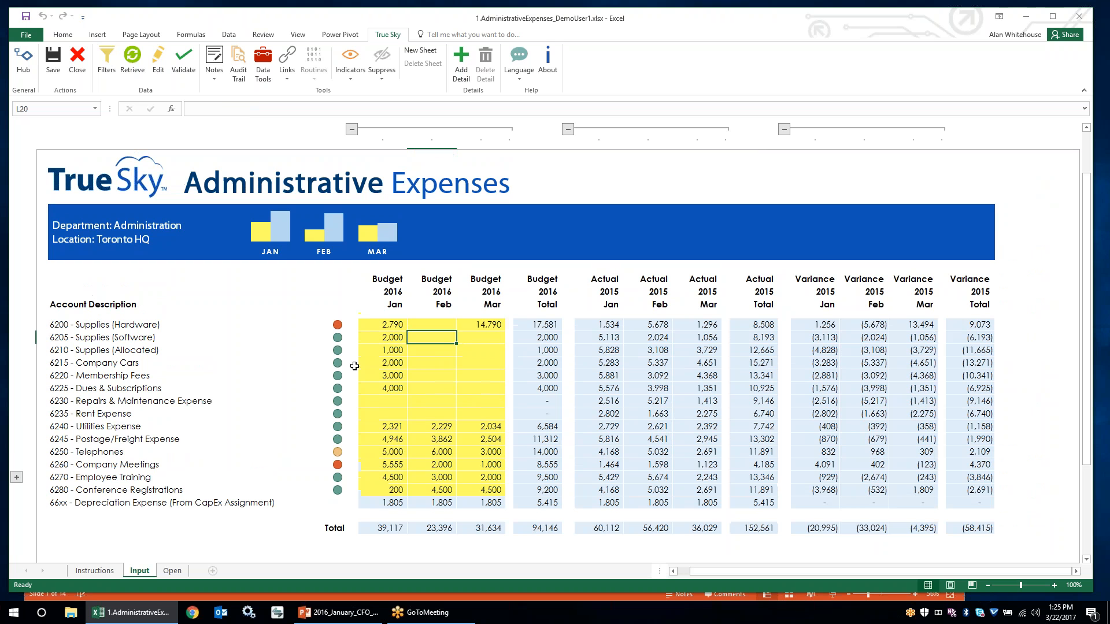
left_click(379, 327)
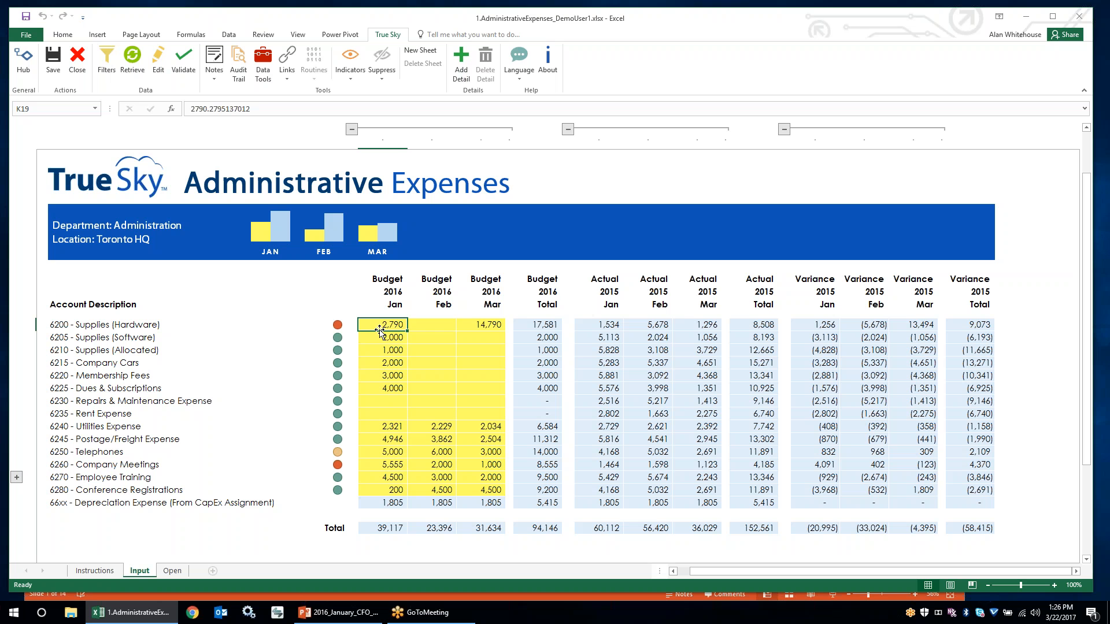
right_click(424, 325)
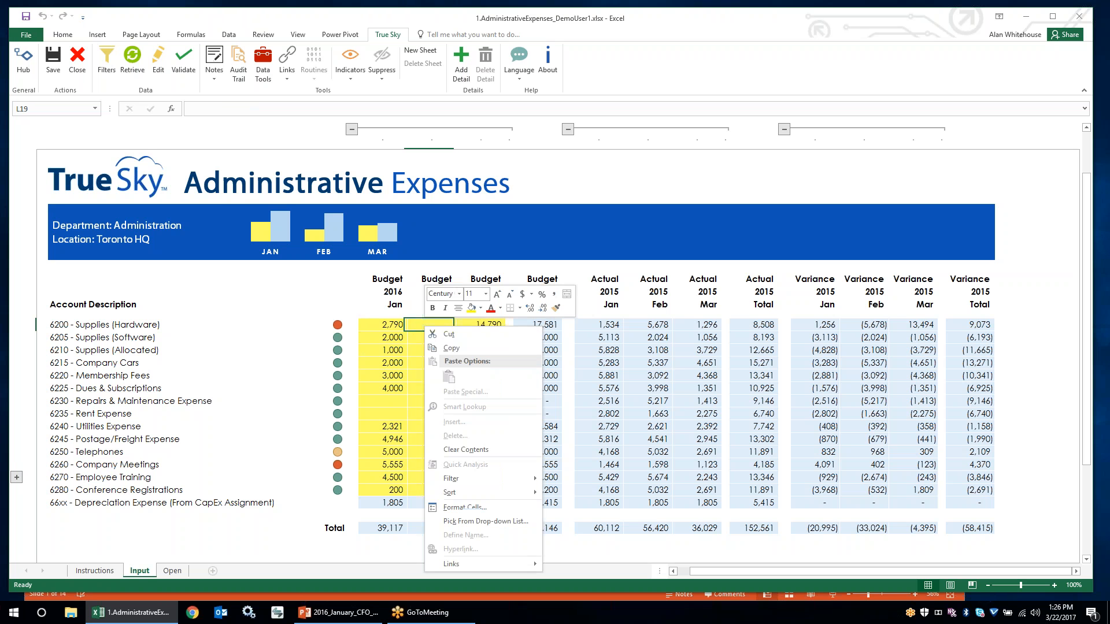
left_click(419, 324)
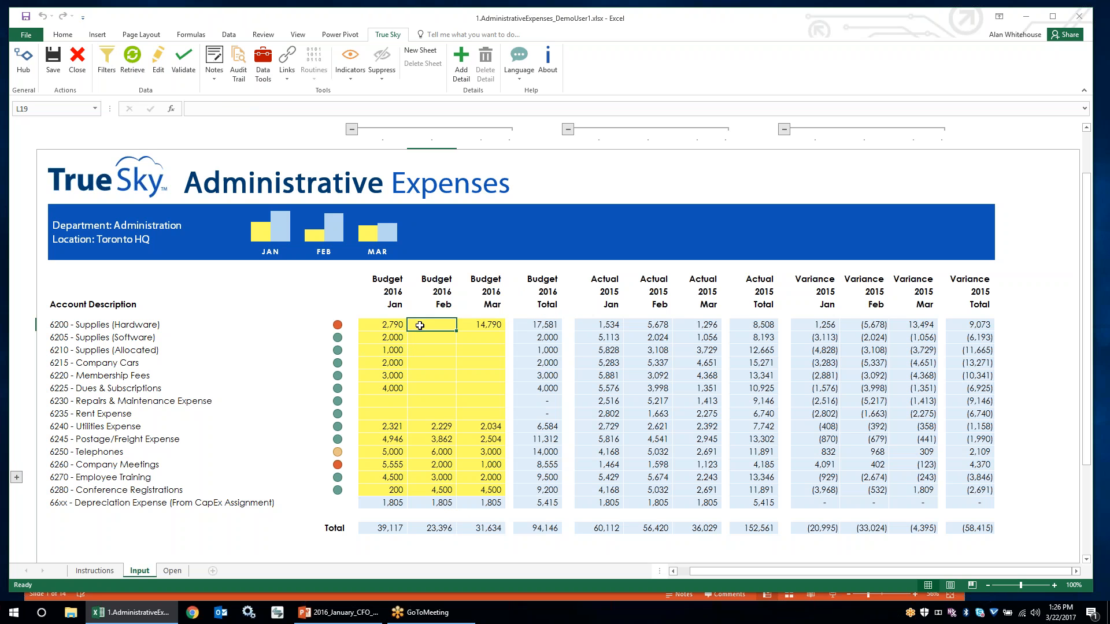
Step: Open the notes on the January 2016 budget for 6200 - Supplies (Hardware) and widen the notes area to read them
left_click(383, 327)
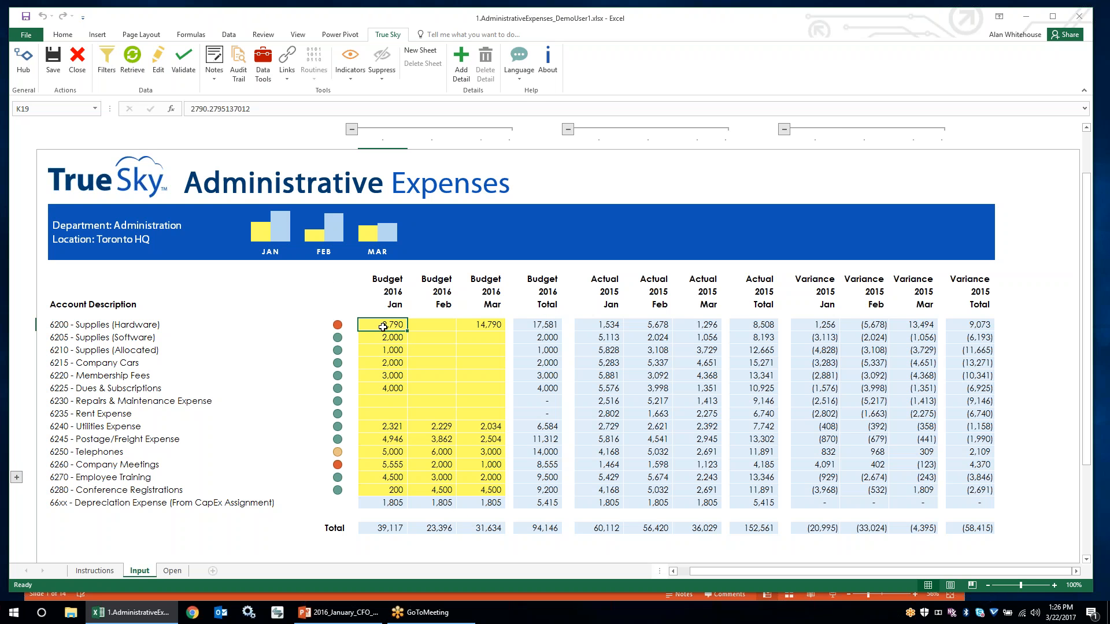
left_click(215, 57)
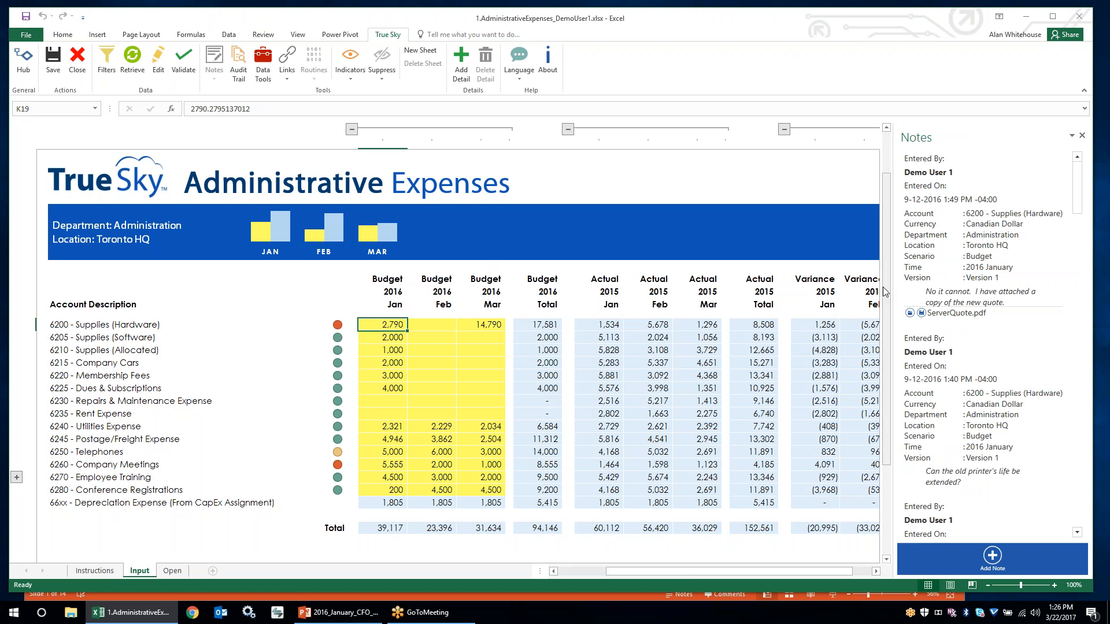
left_click_drag(893, 288, 829, 275)
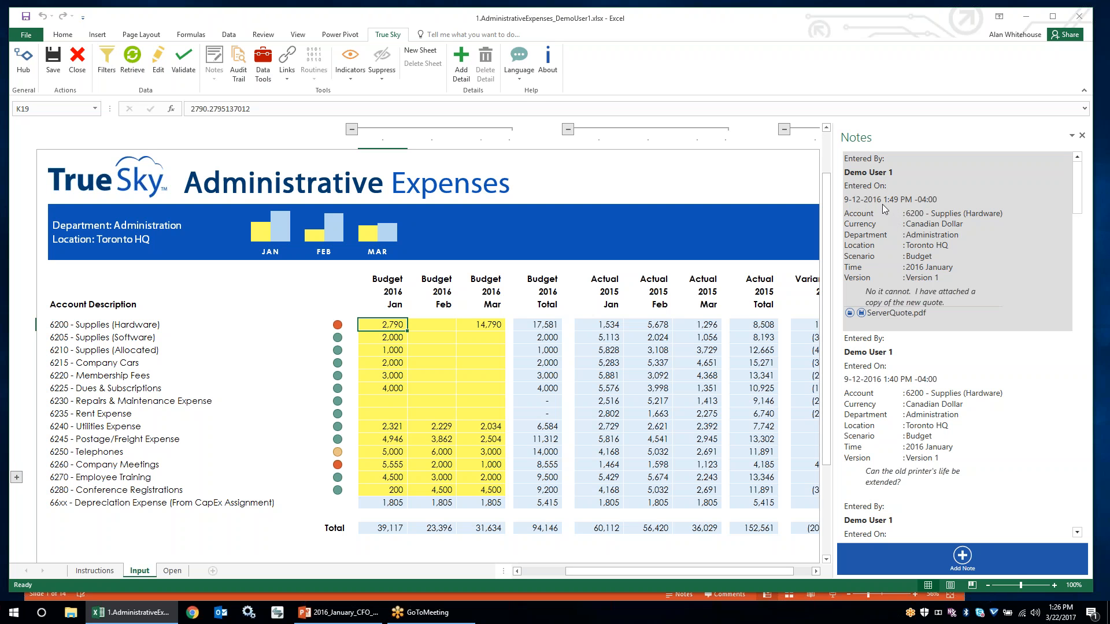
Step: Draft a note reading "New note..." for the January hardware budget, discard it and close the notes
left_click(962, 556)
type("New note...")
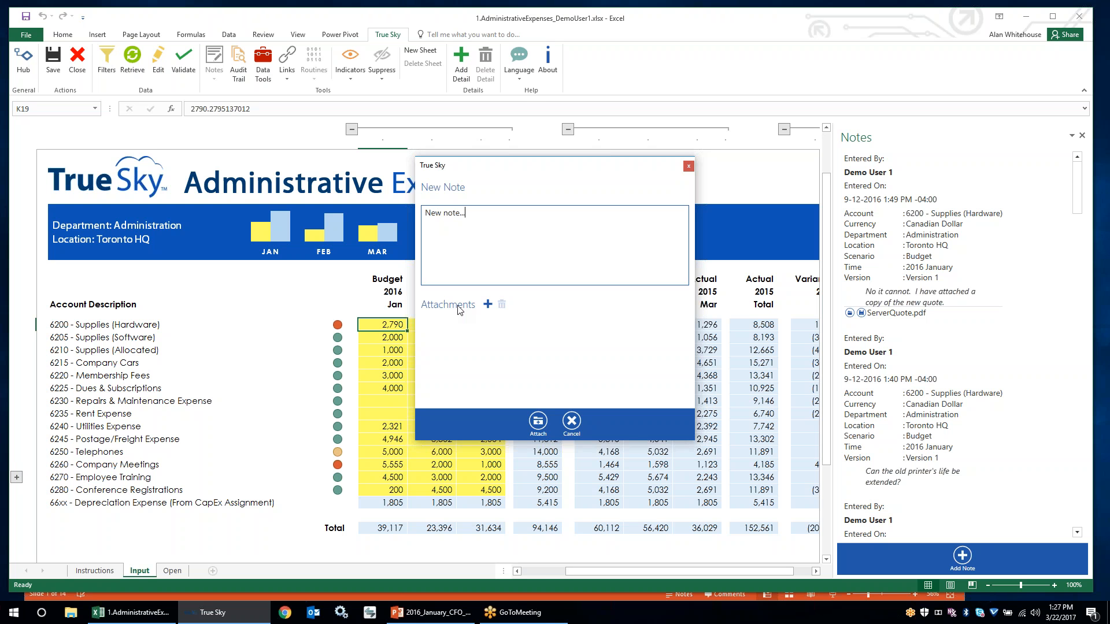
left_click(571, 421)
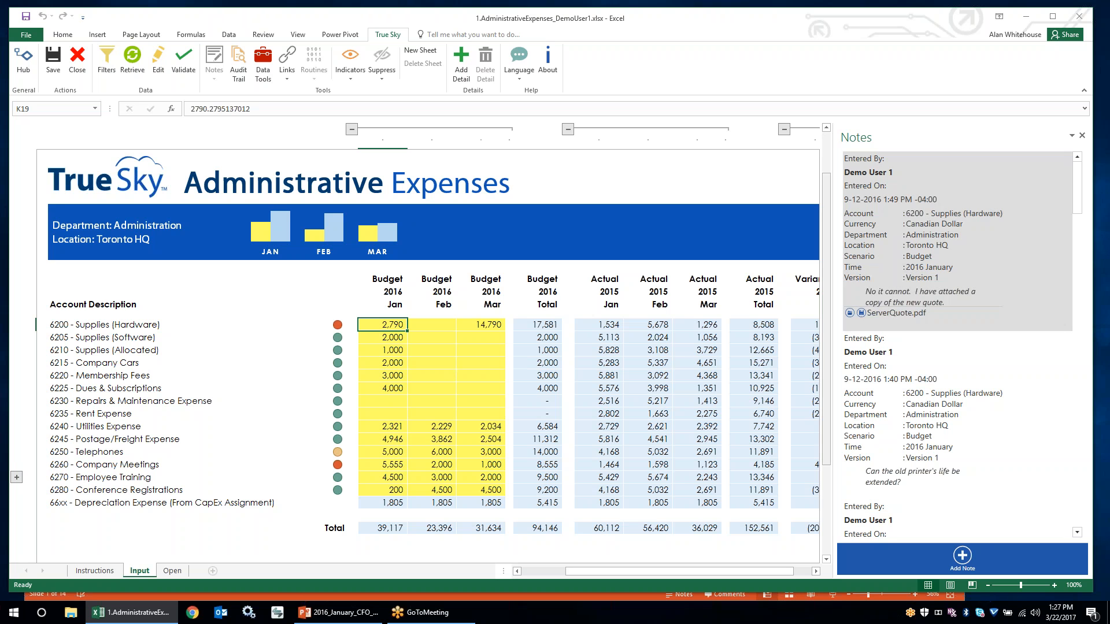
left_click(1081, 136)
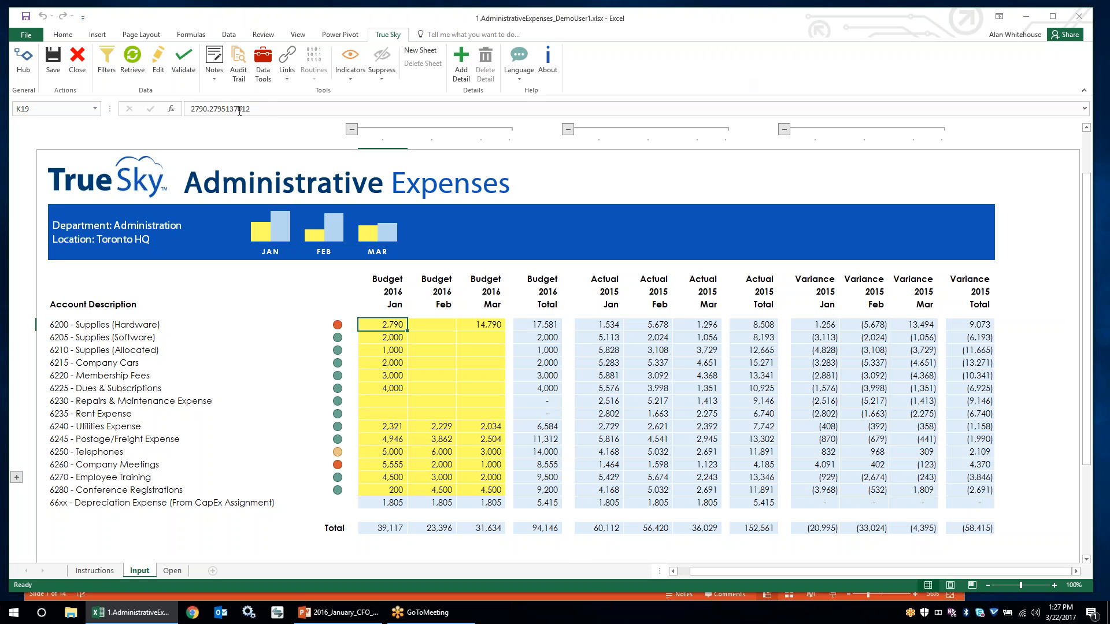
Step: Display the notes as cell comments, read those on the January 2015 actual and January 2016 budget of account 6200, and hide them again
left_click(214, 81)
left_click(230, 107)
mouse_move(599, 325)
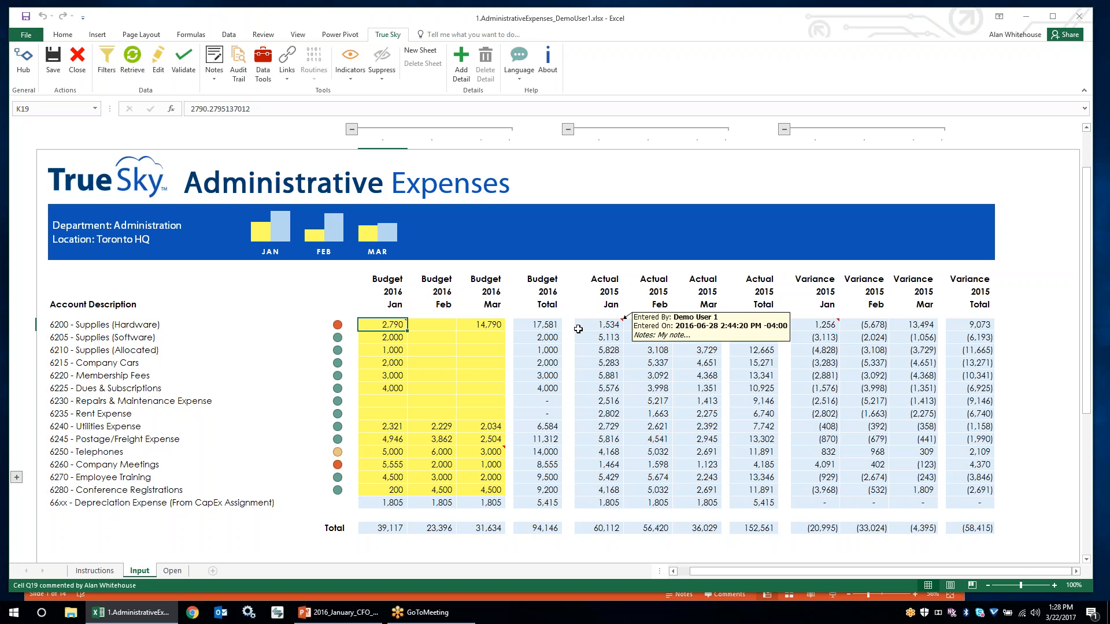
left_click(384, 348)
mouse_move(388, 324)
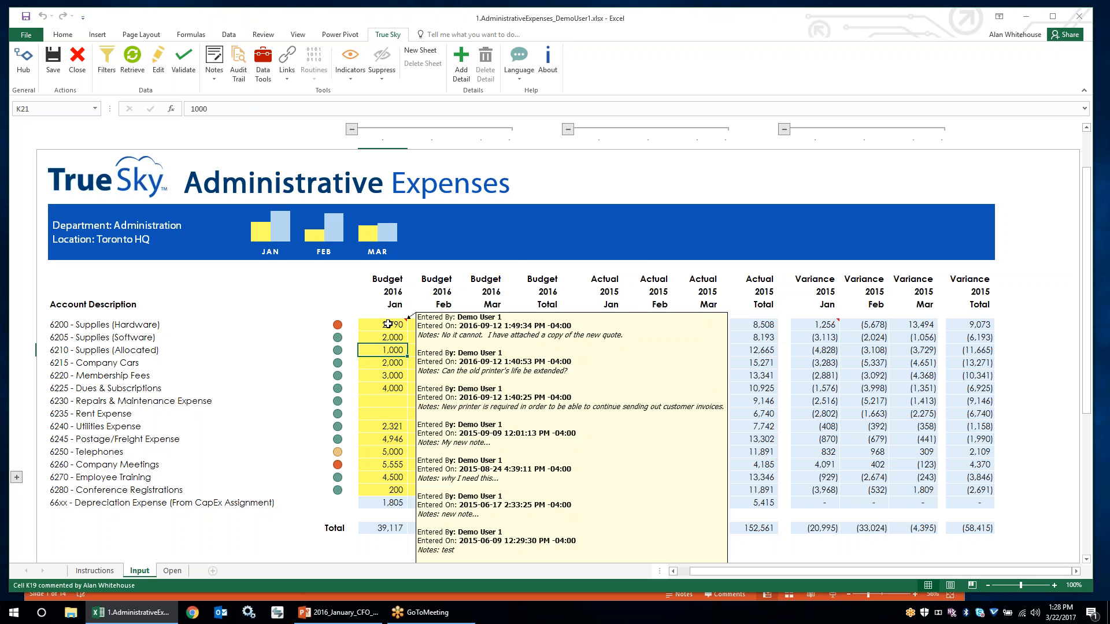
left_click(216, 80)
left_click(225, 119)
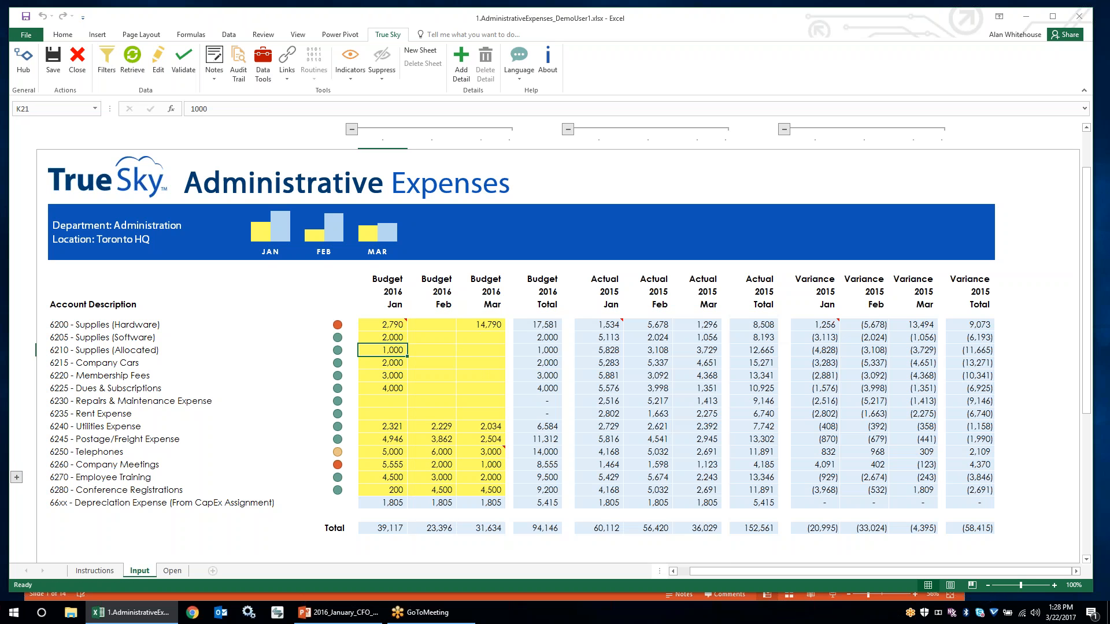
Step: Use Data Tools to replace the January to March 2016 budgets for 6200 - Supplies (Hardware) with 12000 spread by the Even method
left_click(378, 326)
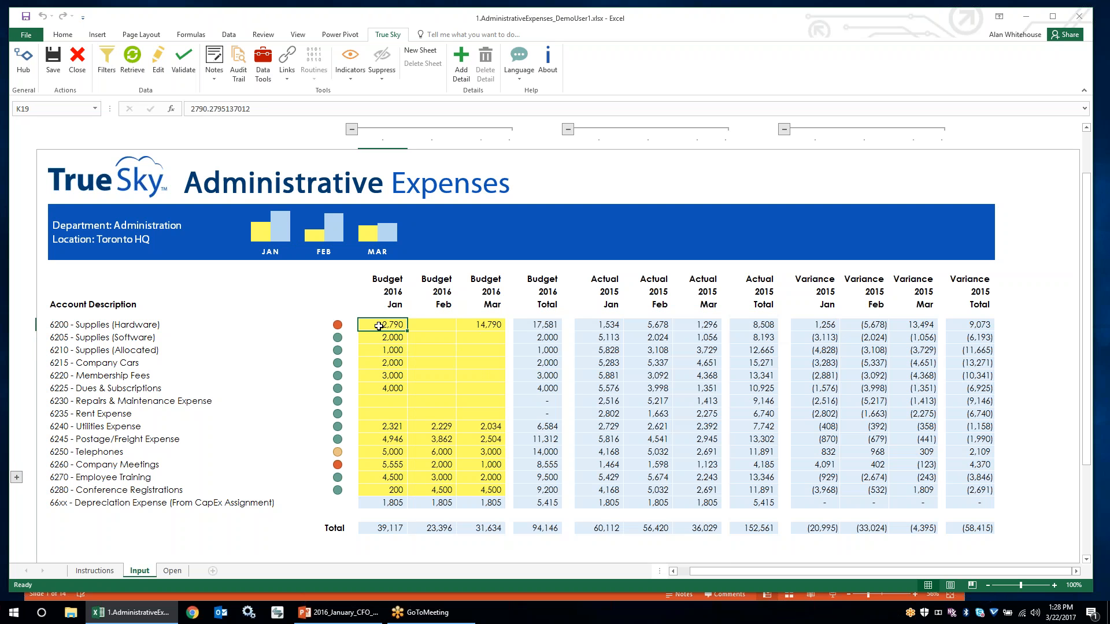
left_click(263, 64)
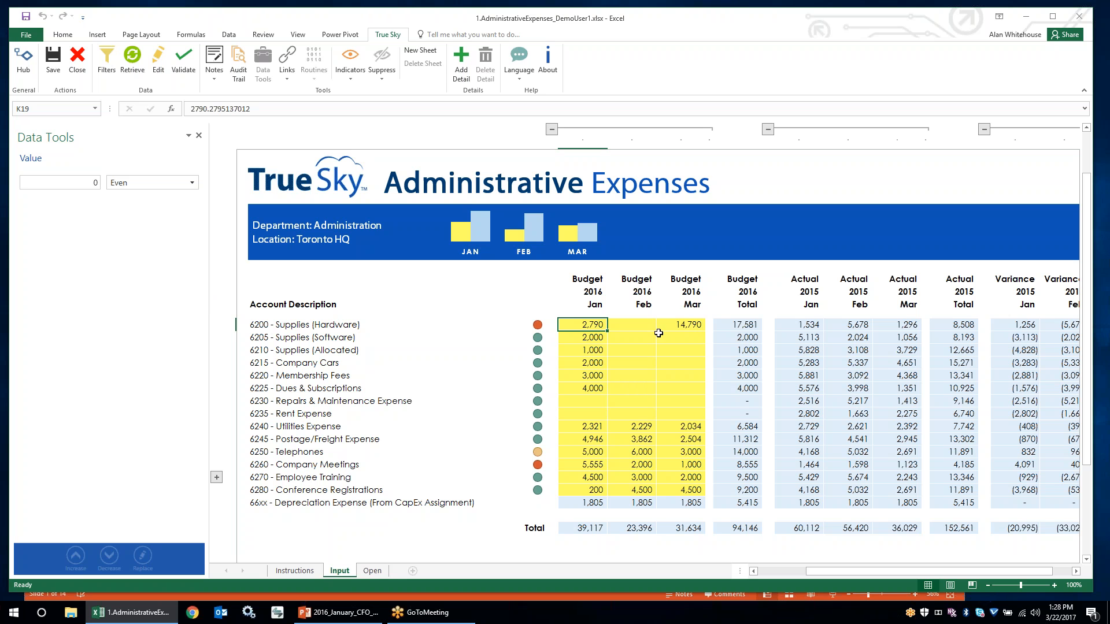
left_click_drag(580, 324, 665, 327)
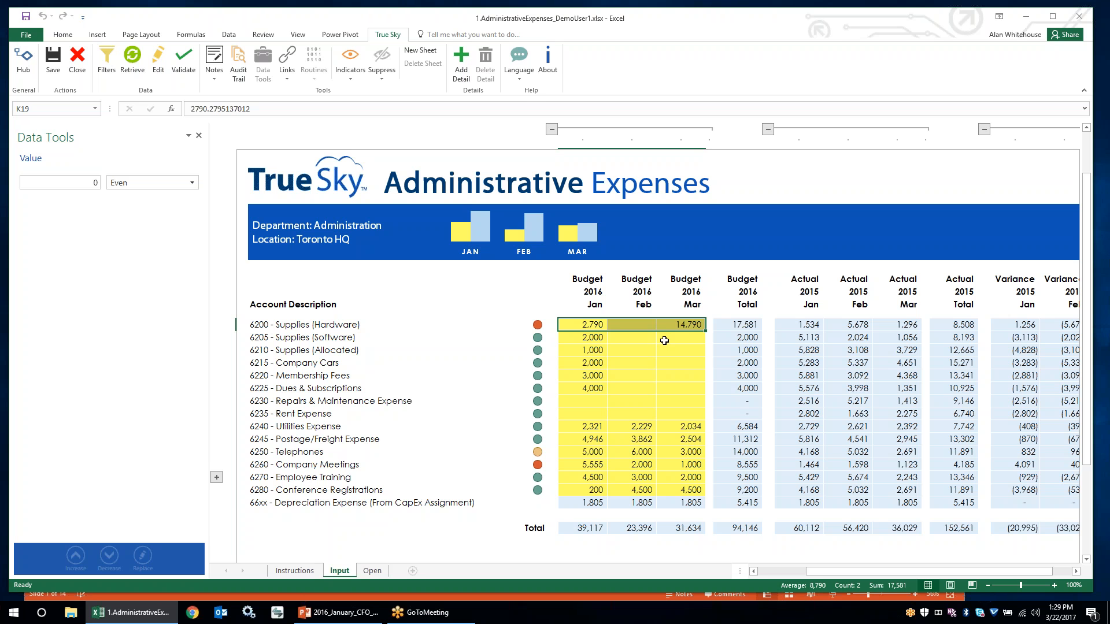
left_click(94, 184)
type("12000")
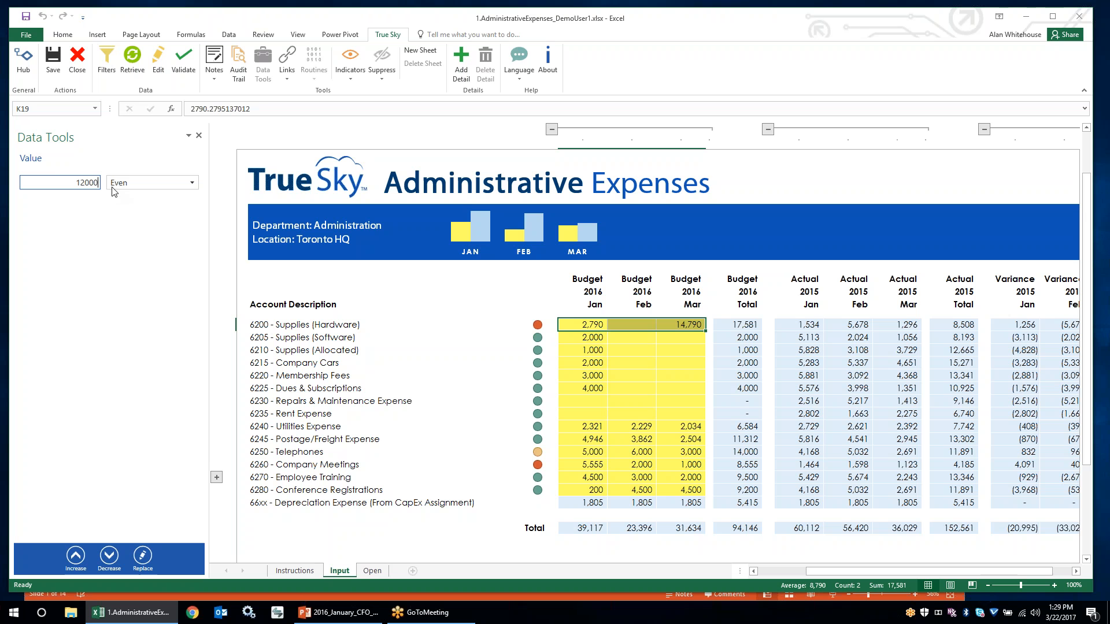
left_click(168, 183)
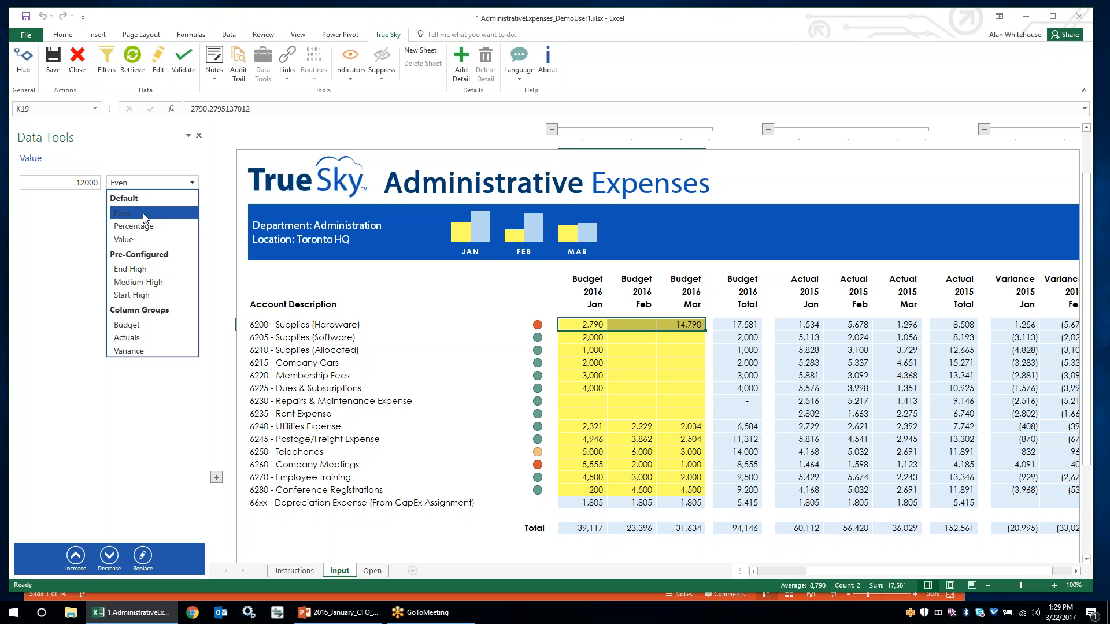
left_click(147, 215)
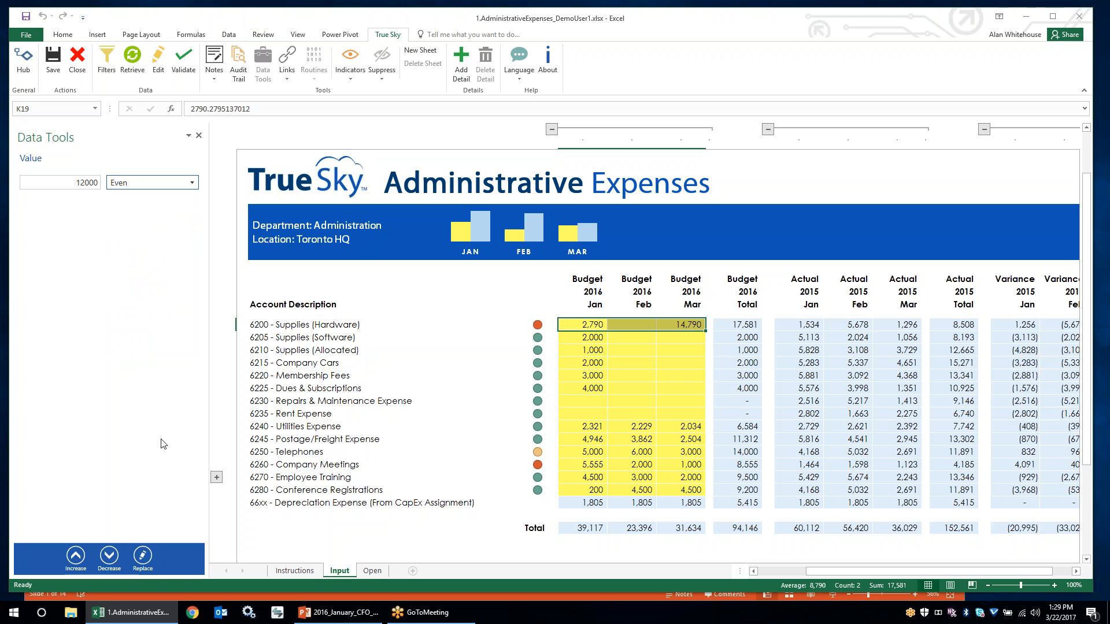
left_click(142, 558)
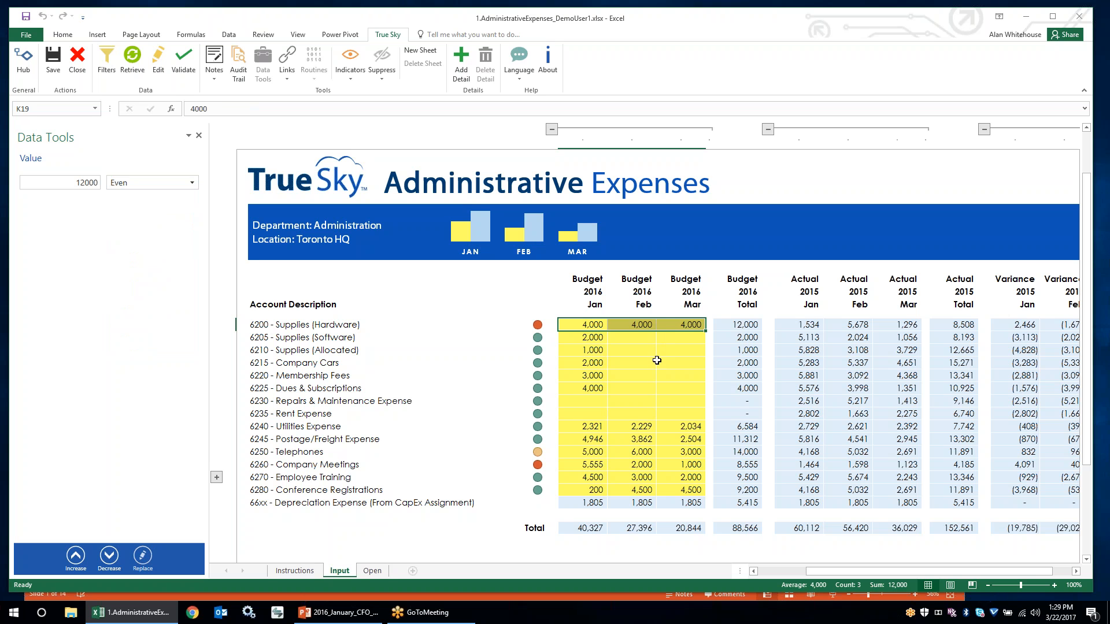
Step: Replace the 6200 quarter budgets, the February 6210 and 6220 budgets, and the January and March 6230 budgets with 12000 spread evenly
left_click(636, 351)
left_click(674, 402, "ctrl")
left_click(582, 401, "ctrl")
left_click(633, 376, "ctrl")
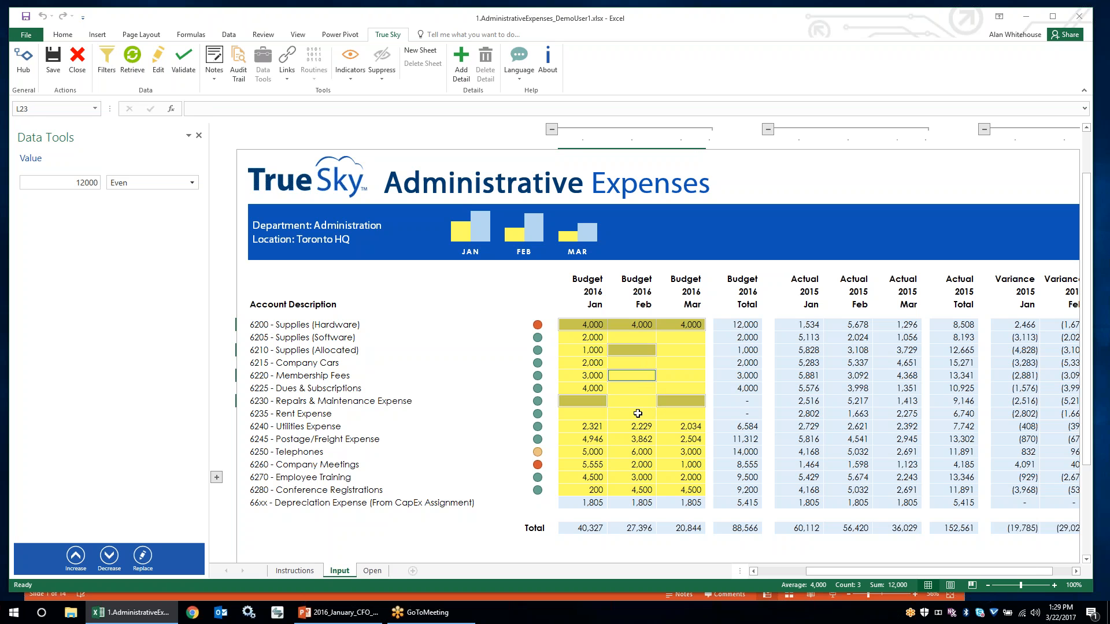
left_click(144, 563)
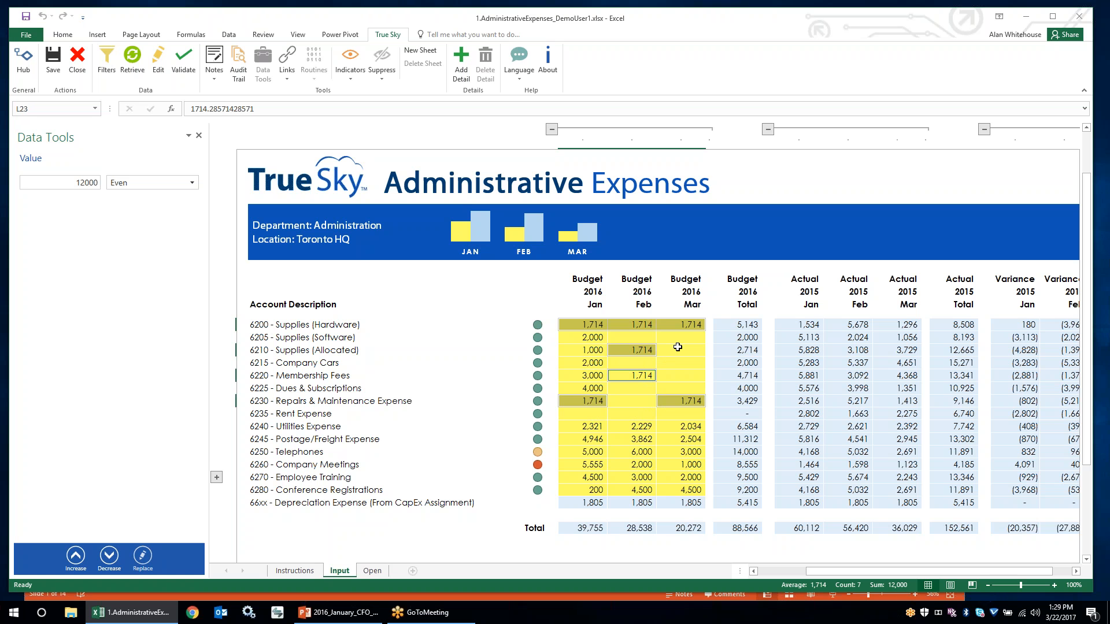
Step: Replace the January to March 2016 budgets for 6200 - Supplies (Hardware) with 12000 distributed by the Start High pattern
left_click(580, 348)
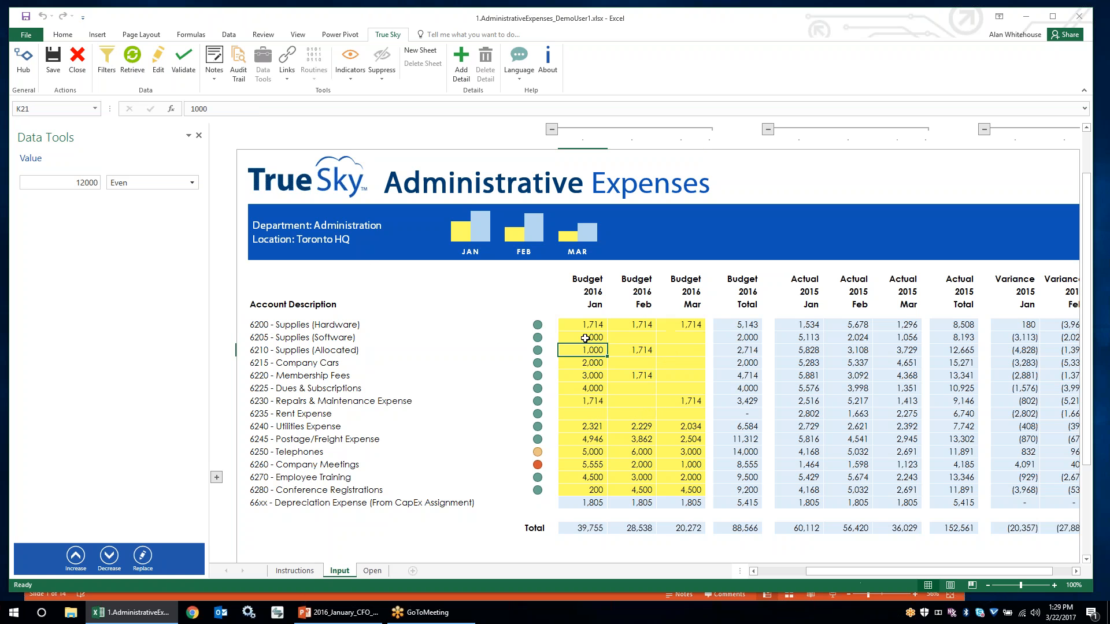
left_click_drag(585, 331, 690, 325)
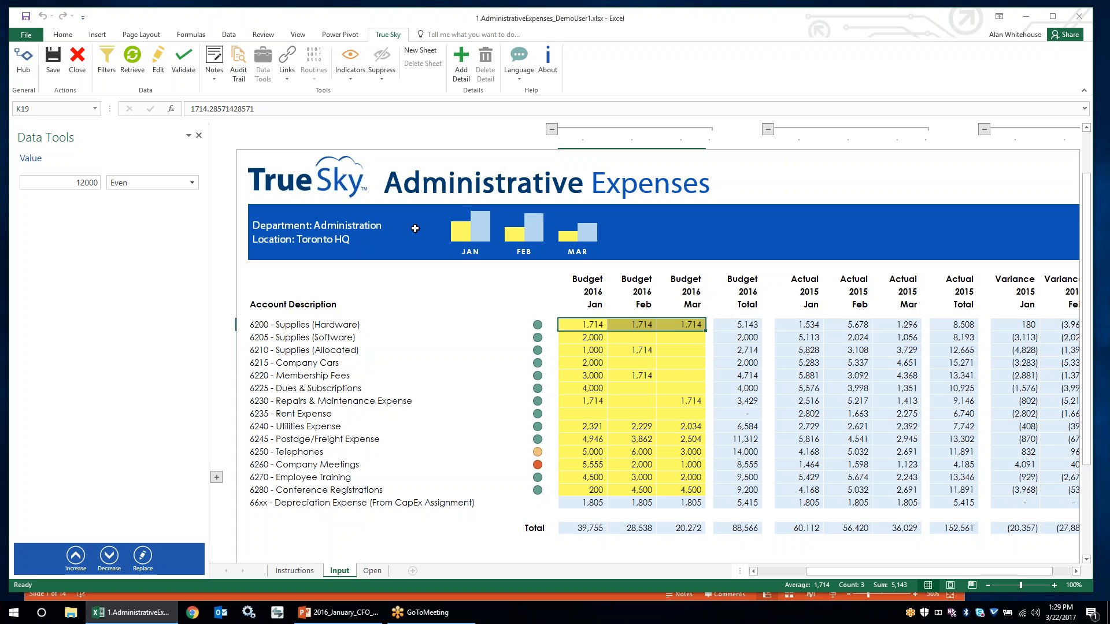
left_click(167, 185)
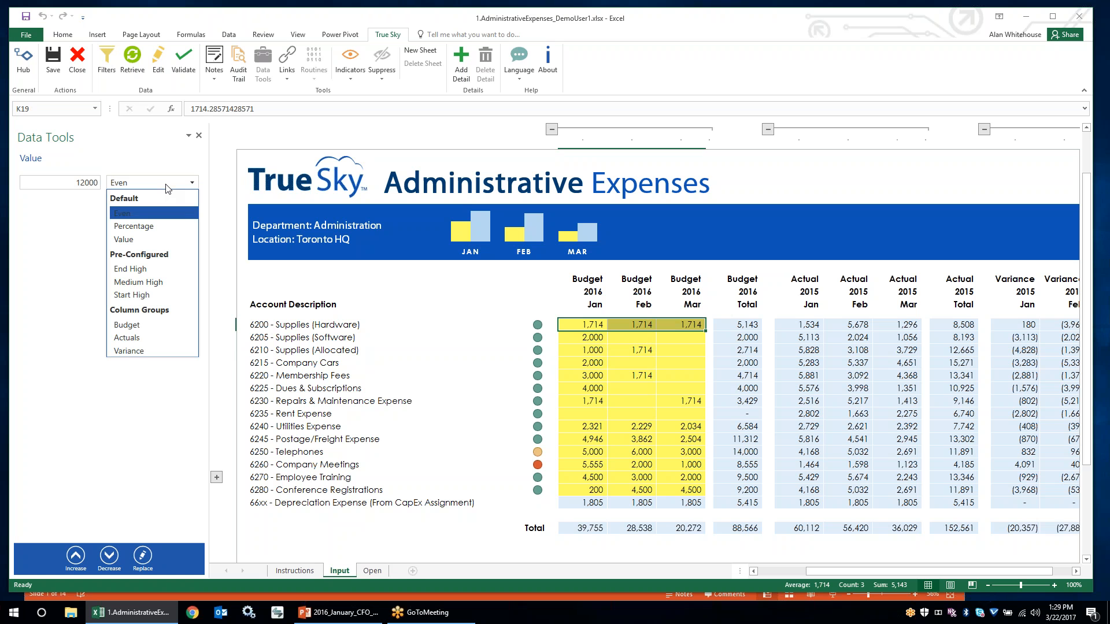
left_click(155, 294)
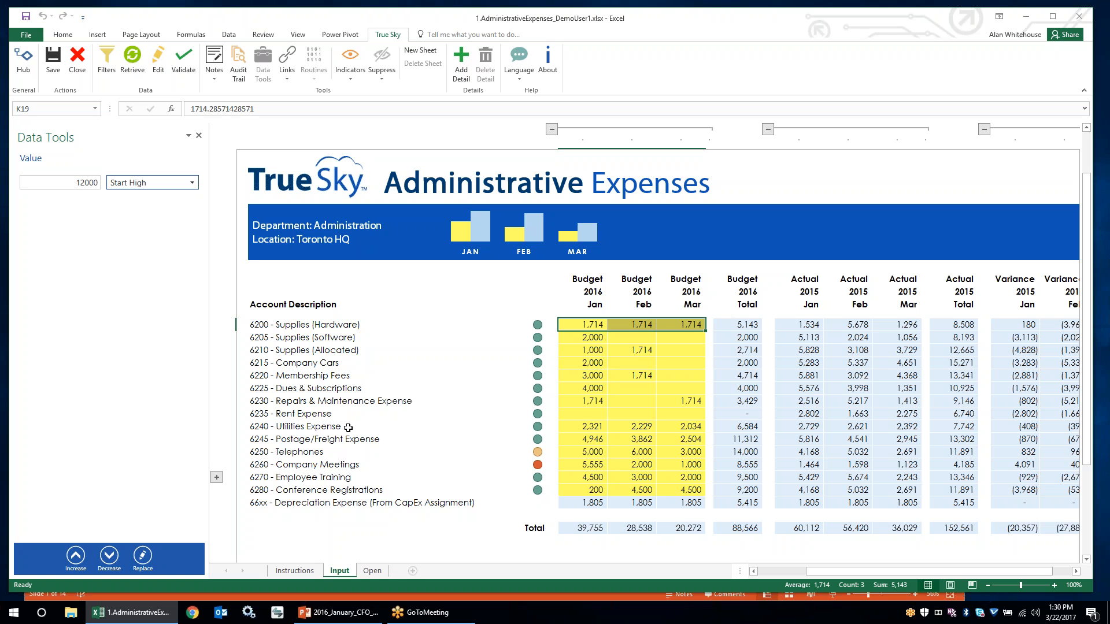
left_click(143, 556)
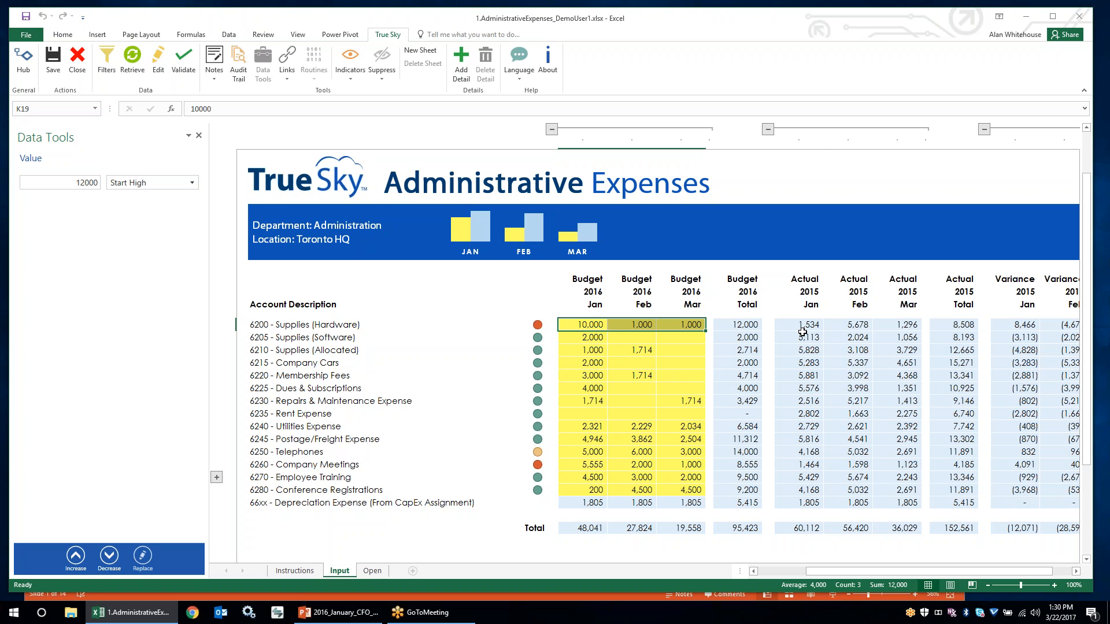
Step: Replace the January to March 2016 budgets for 6200 - Supplies (Hardware) with 12000 distributed in proportion to the Actuals column group
left_click(804, 328)
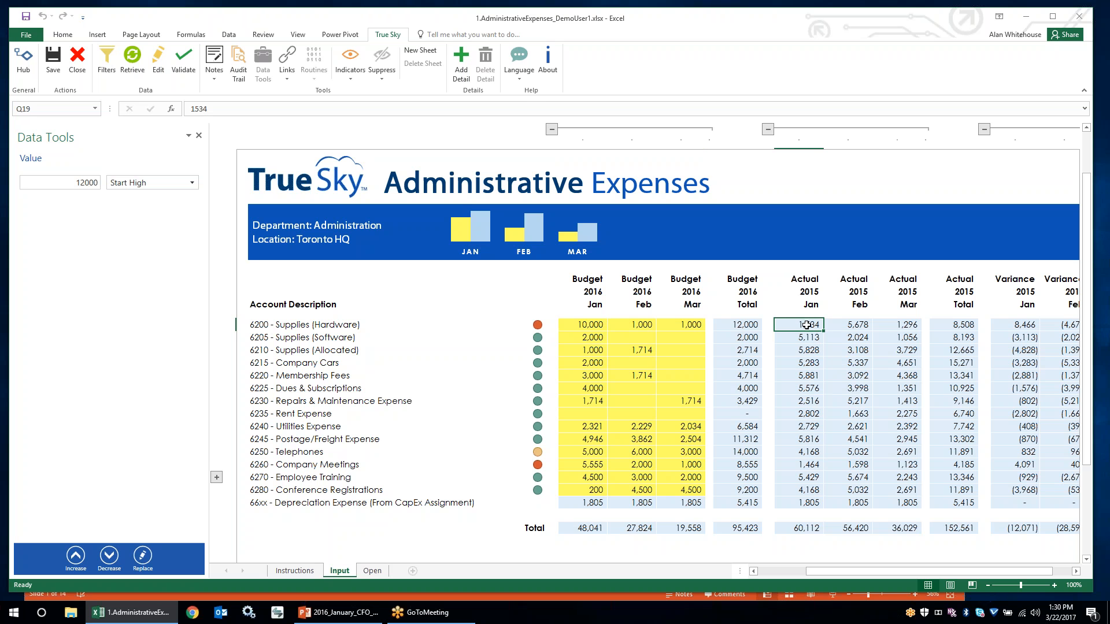
left_click(848, 328)
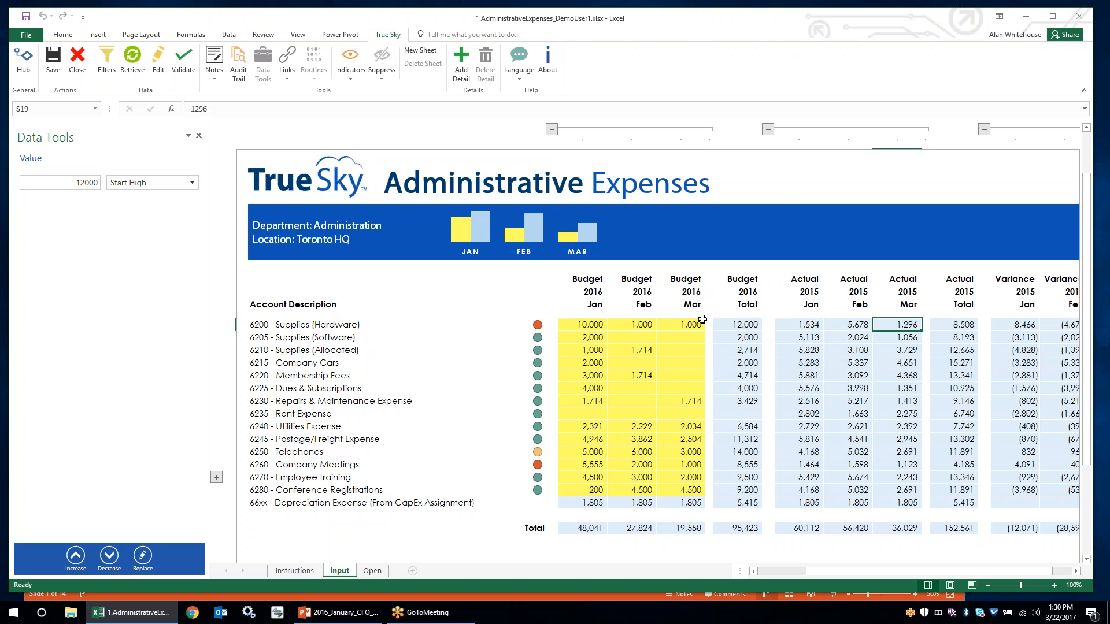
left_click_drag(690, 324, 588, 321)
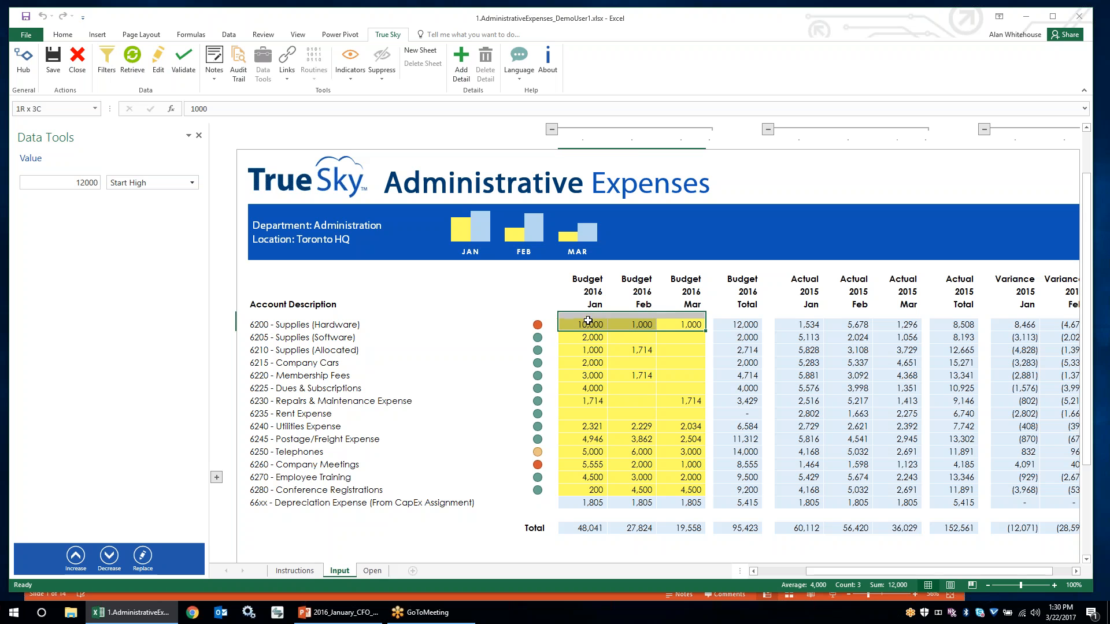
left_click(138, 184)
left_click(127, 338)
left_click(142, 556)
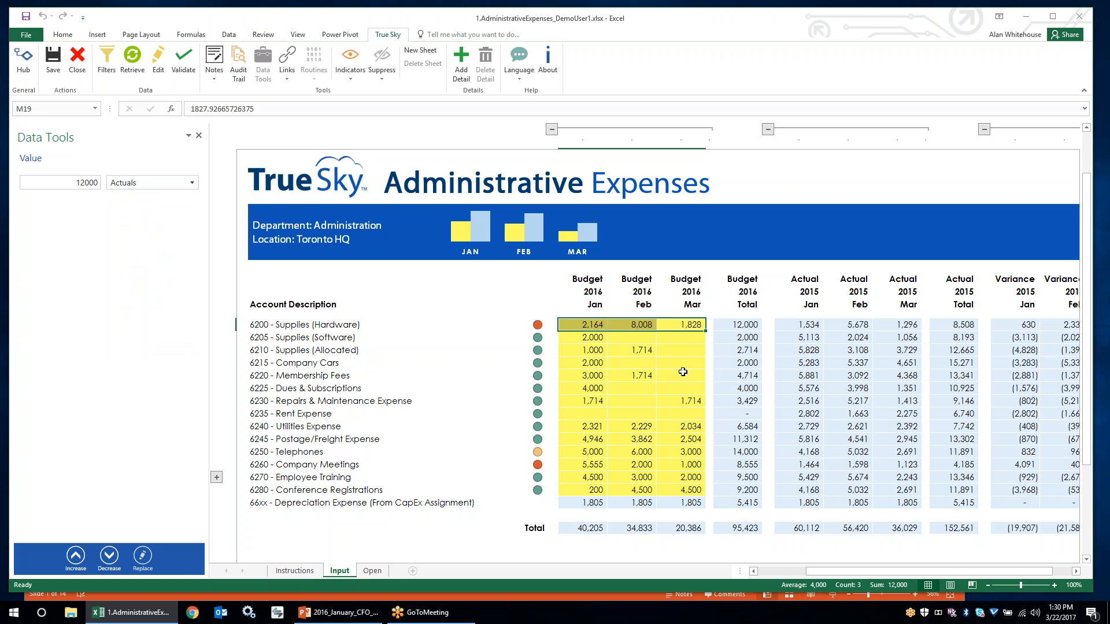
Step: Copy the January 2016 budgets of accounts 6215 to 6230 into the February budgets of accounts 6205 to 6220
left_click_drag(592, 400, 593, 363)
key("ctrl+c")
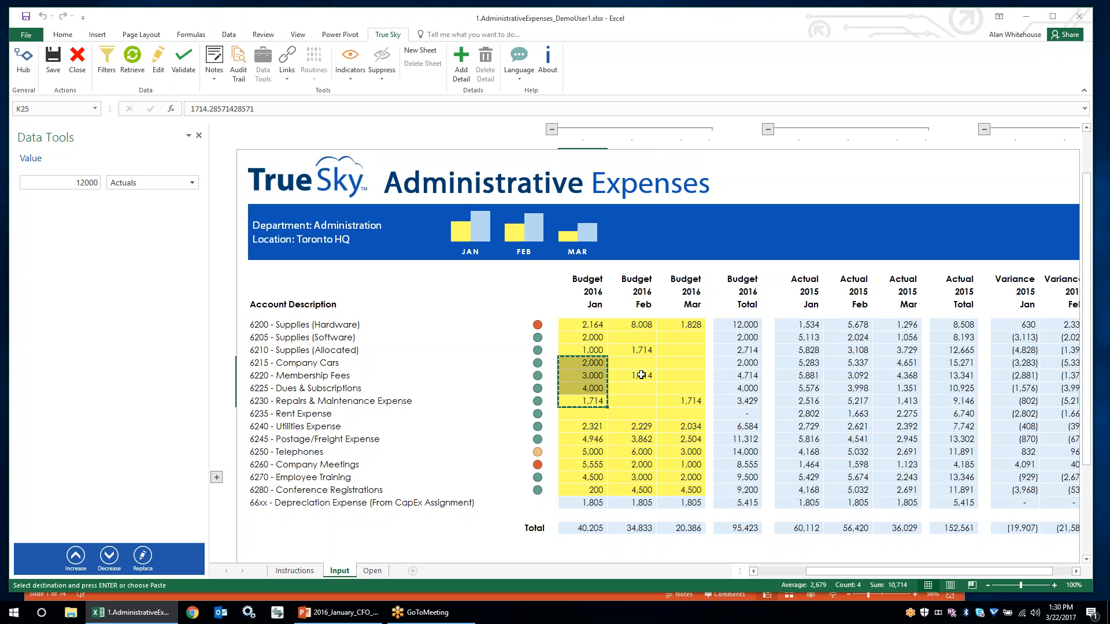
left_click(639, 340)
key("Return")
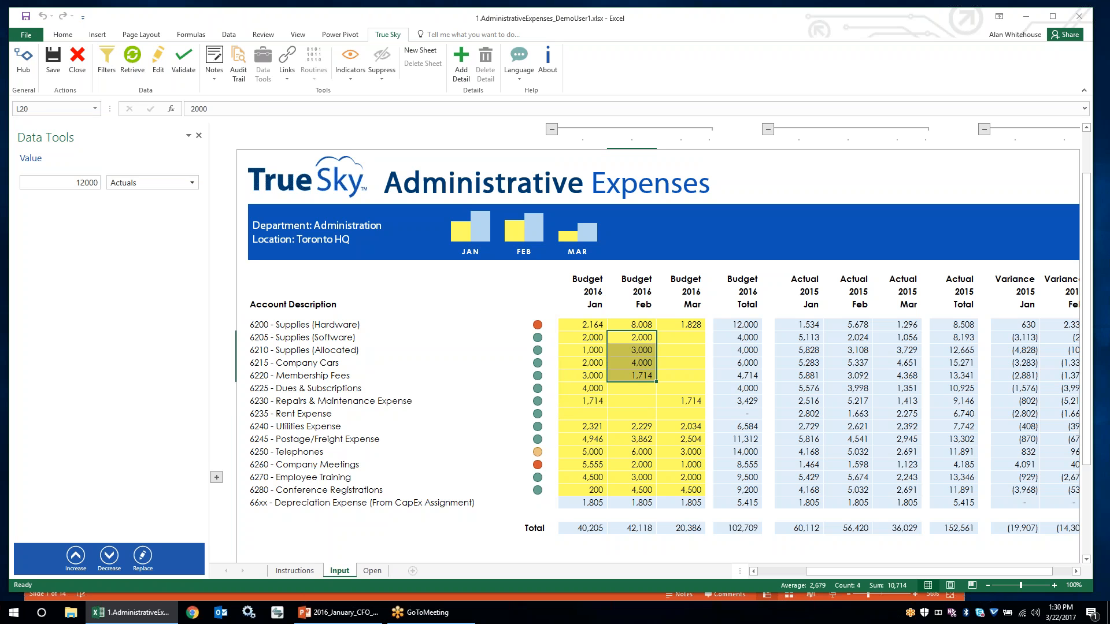
Step: Fill the pasted February budgets down through account 6230, and copy February's 6215 to 6230 budgets into March for accounts 6210 to 6225
left_click_drag(656, 381, 656, 406)
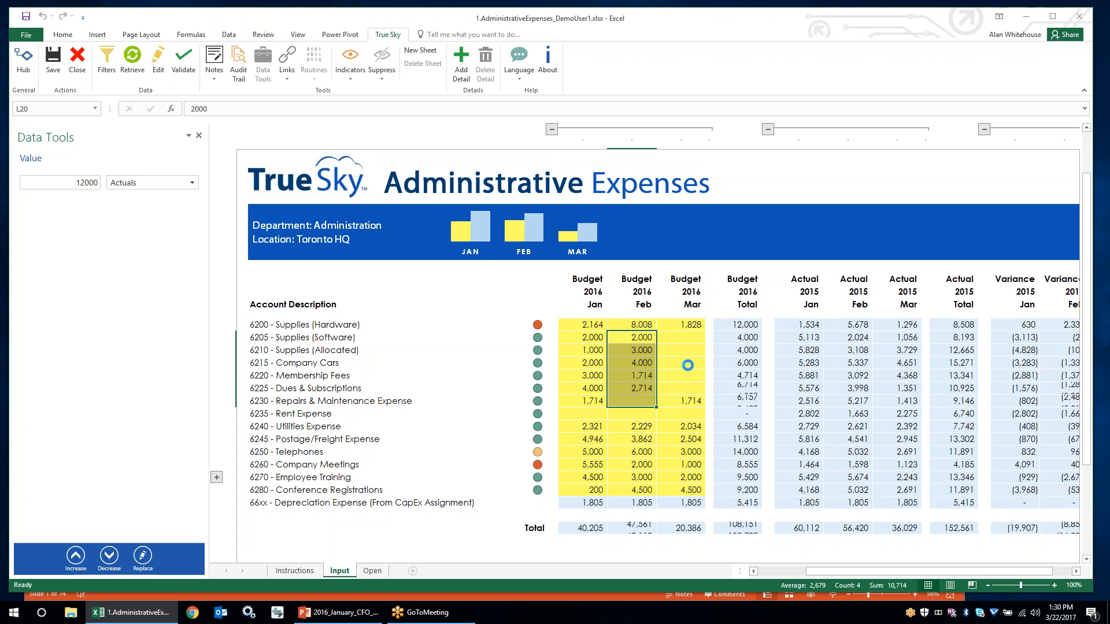
left_click_drag(642, 362, 689, 350)
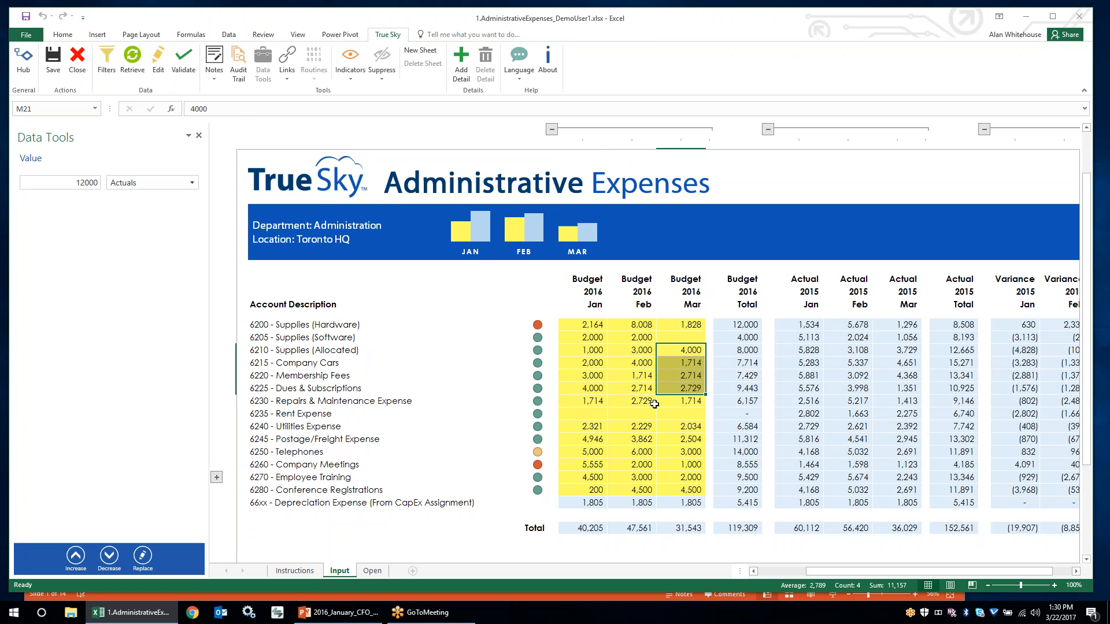
left_click(613, 386)
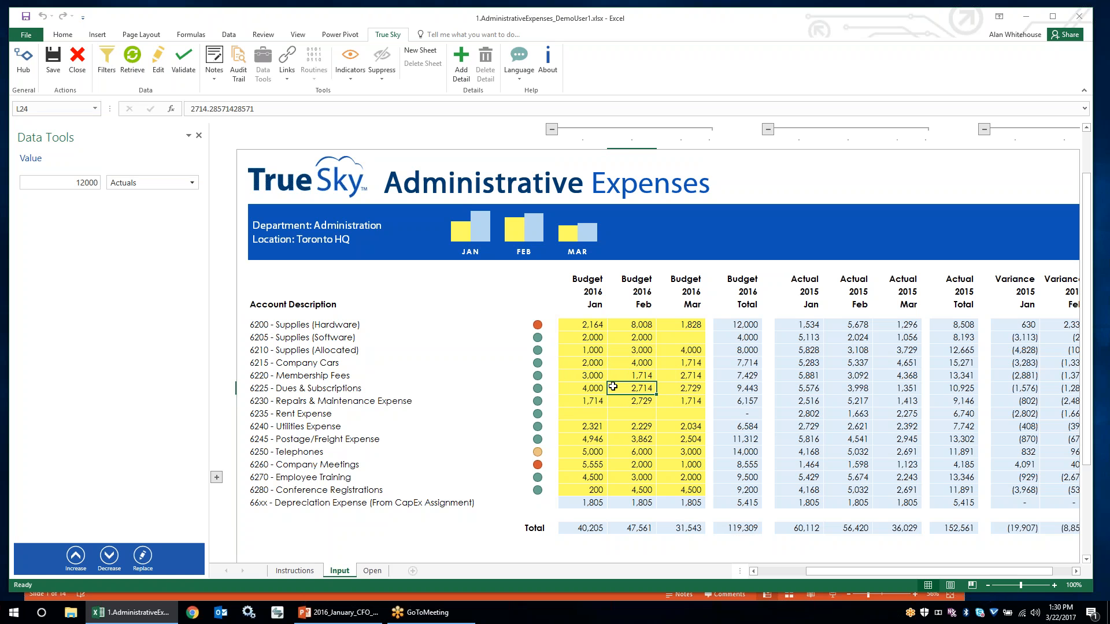
Step: Decrease the January to March 2016 budgets of accounts 6200 to 6230 by 23.5 percent twice
left_click_drag(580, 324, 671, 403)
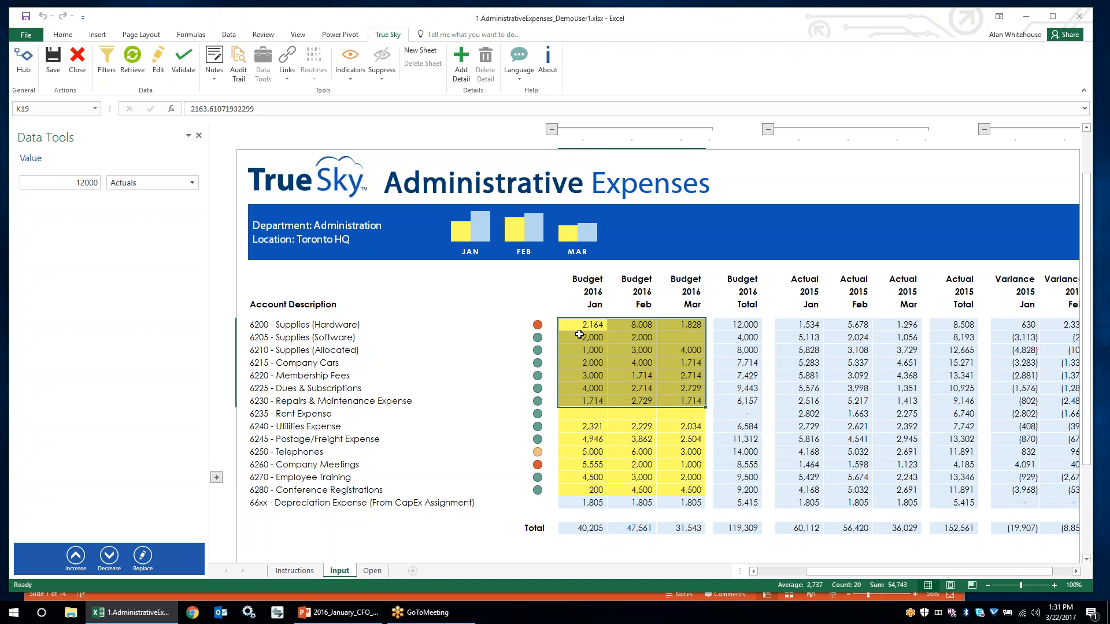
double_click(95, 182)
type("23.5")
left_click(139, 182)
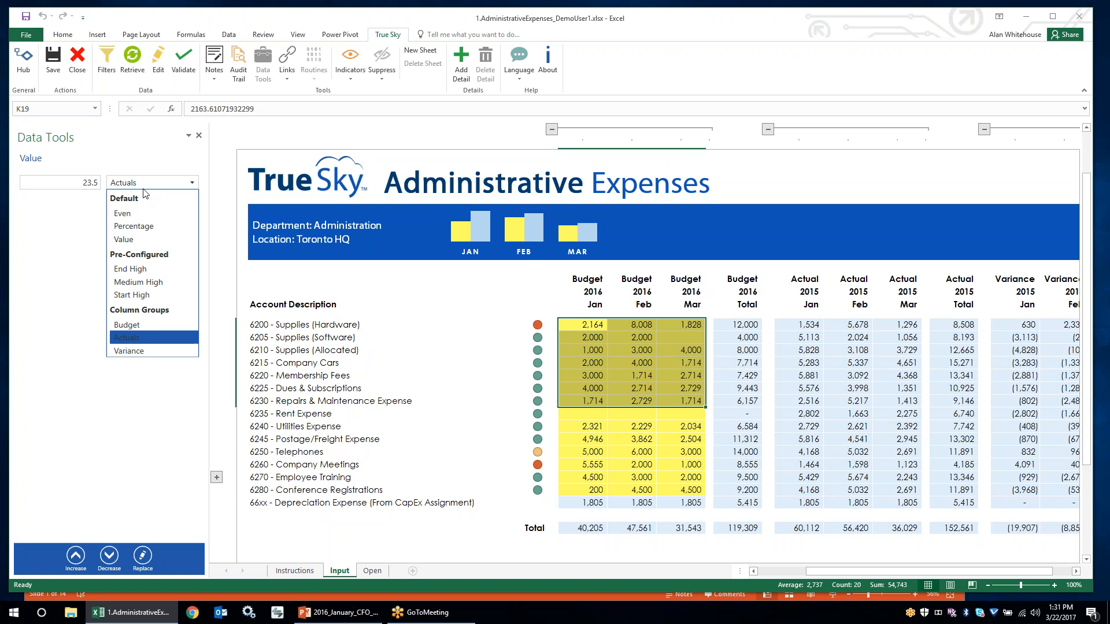
left_click(141, 227)
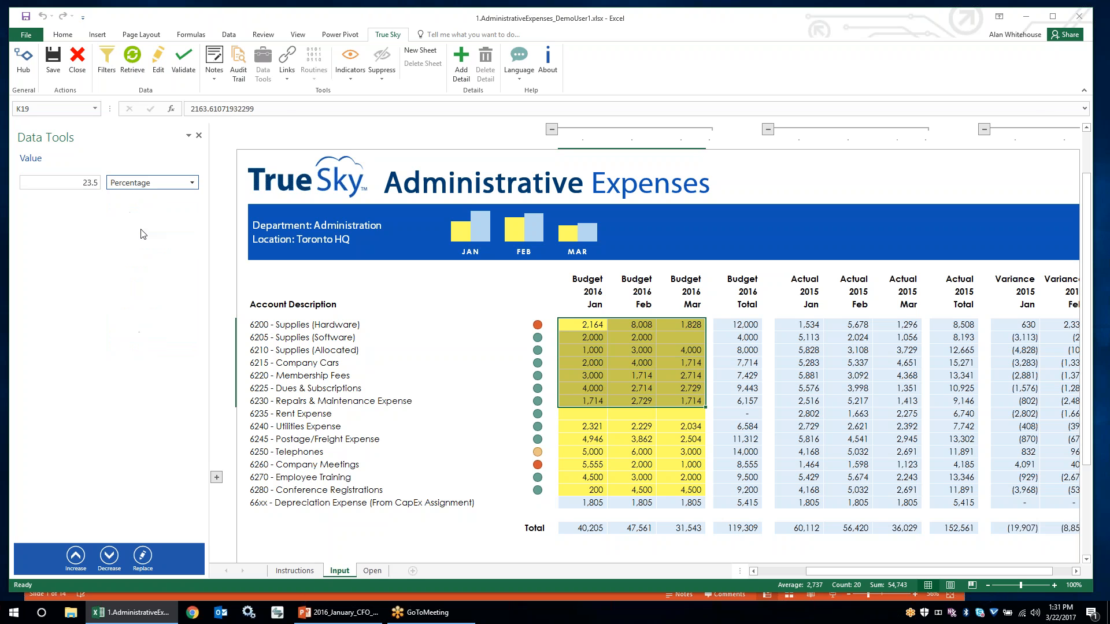
left_click(111, 561)
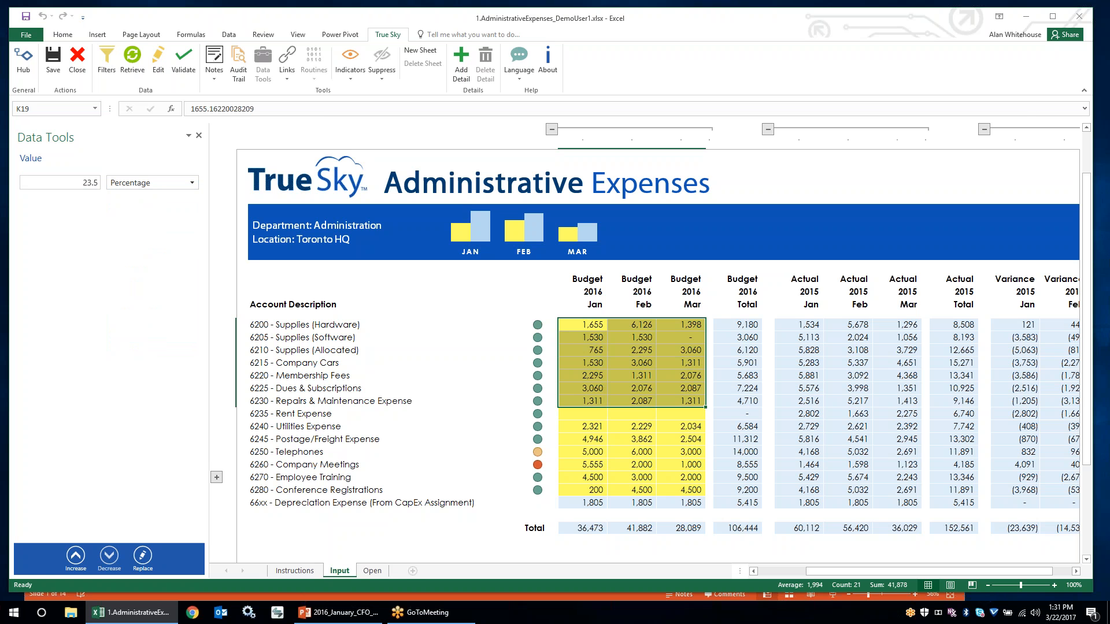
left_click(110, 560)
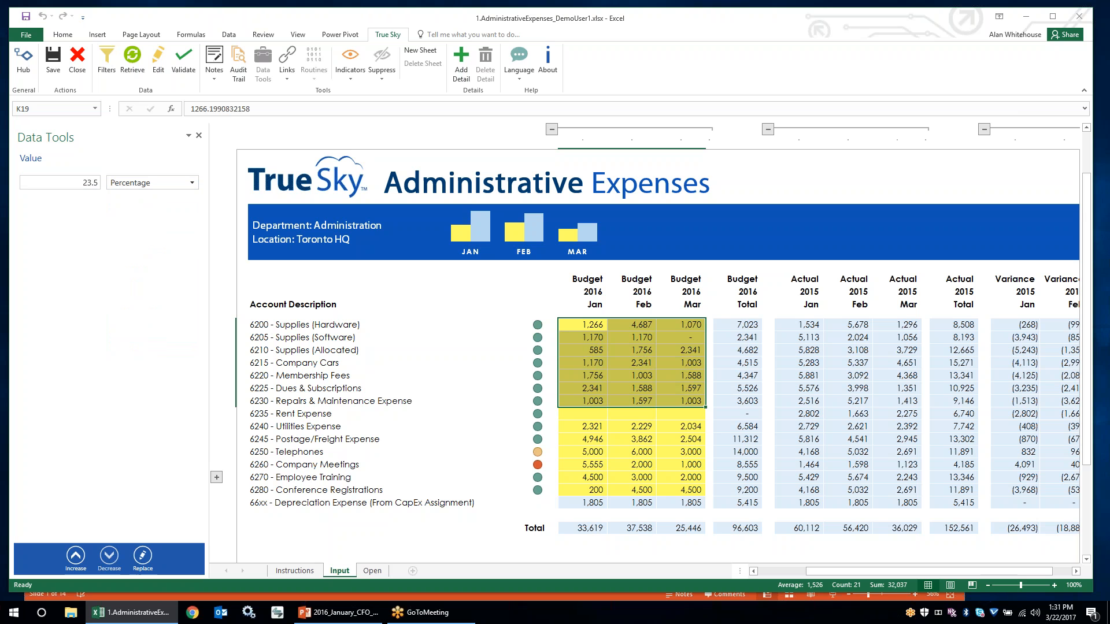
Step: Increase each January to March 2016 budget of accounts 6200 to 6230 by a value of 1000 three times
left_click_drag(65, 184, 103, 196)
type("1000")
left_click(138, 183)
left_click(139, 183)
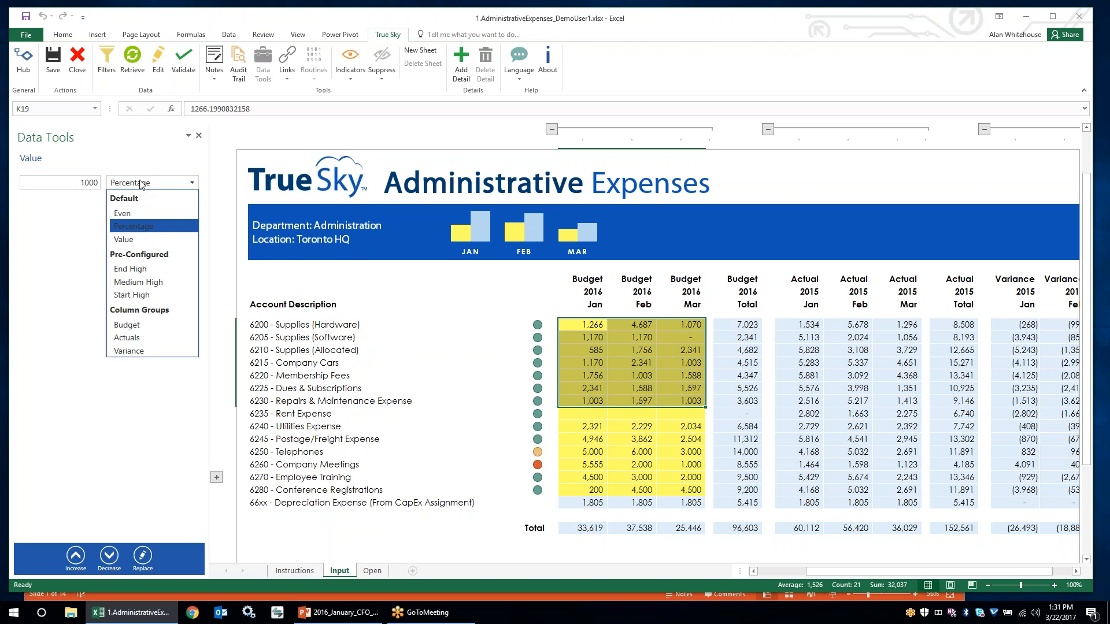
left_click(147, 239)
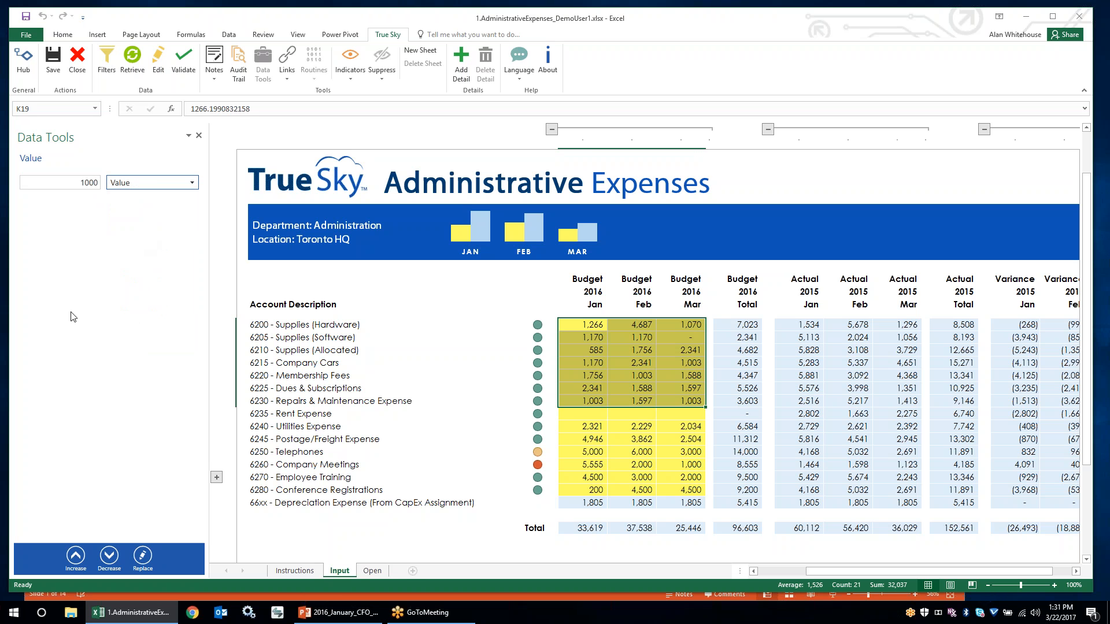
left_click(76, 558)
left_click(76, 556)
left_click(76, 556)
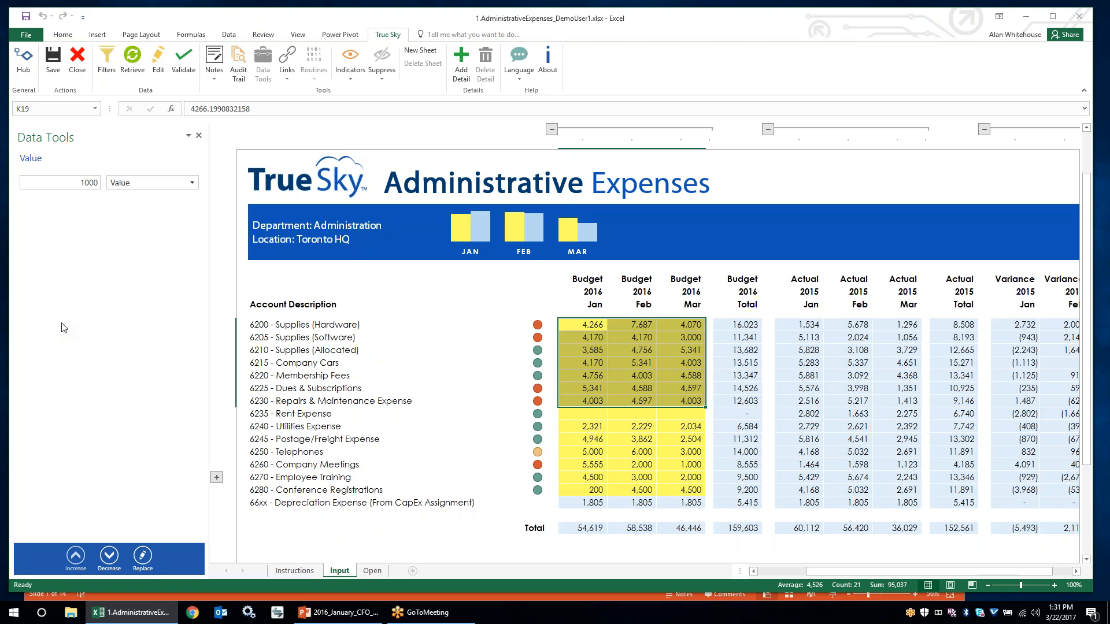
Step: Replace the January to March 2016 budgets of accounts 6200 to 6230 with 80000 distributed by Budget, and close the Data Tools
left_click(626, 403)
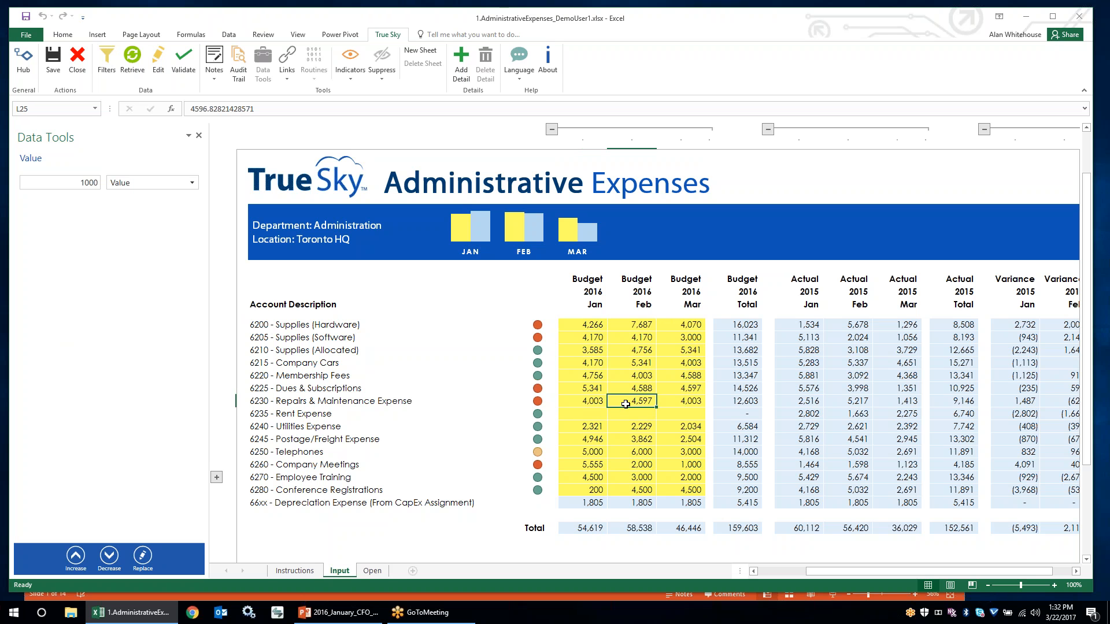
left_click_drag(583, 328, 673, 401)
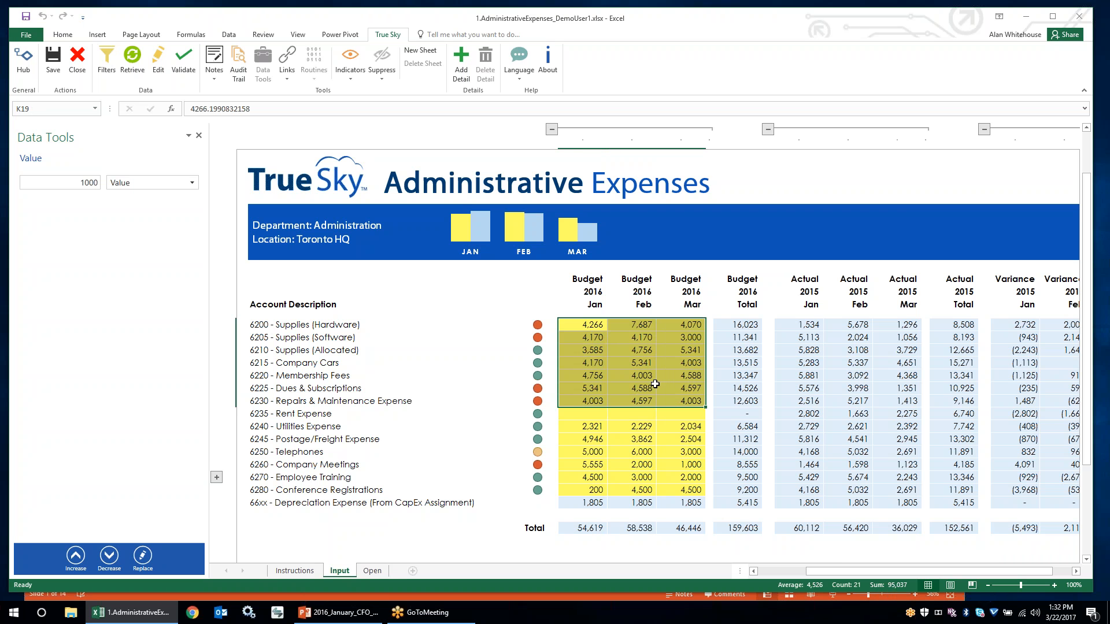
double_click(77, 184)
type("80000")
left_click(131, 185)
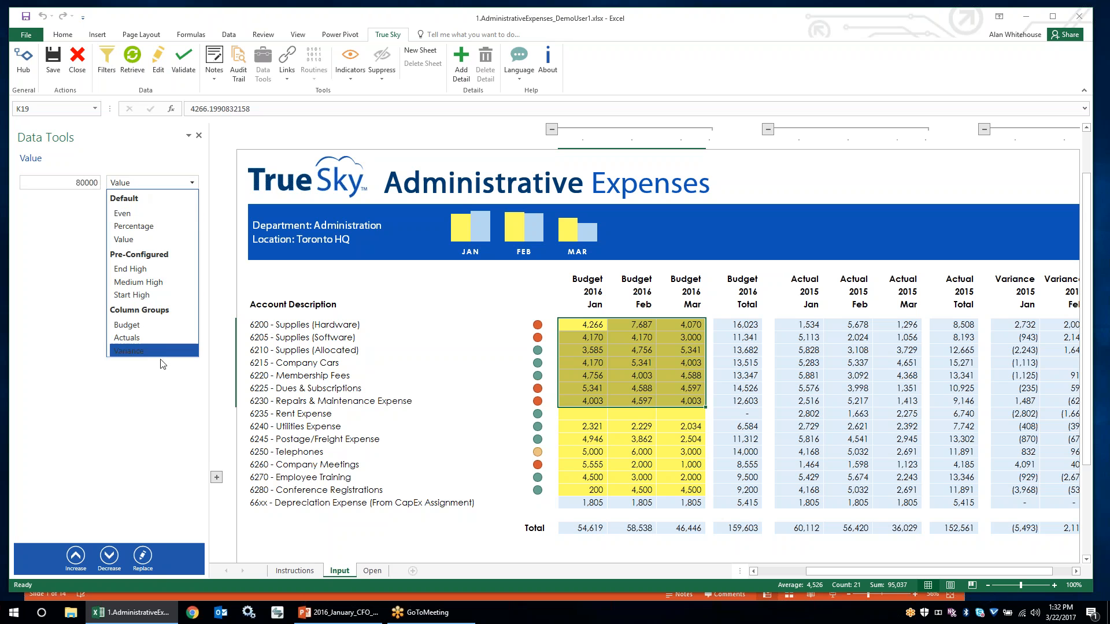
left_click(148, 329)
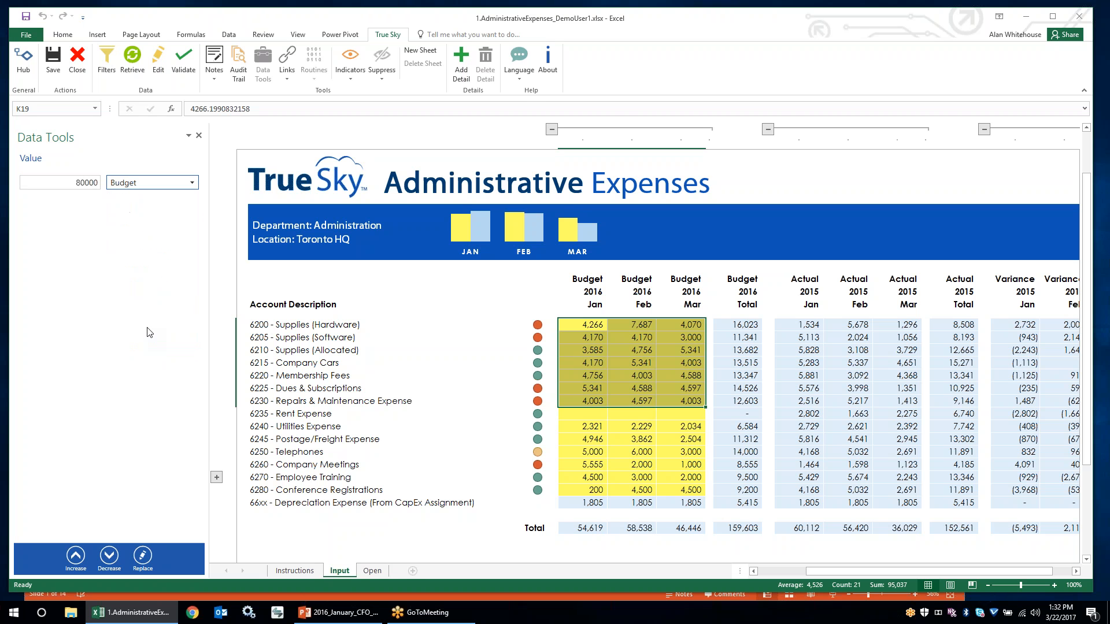
left_click(142, 558)
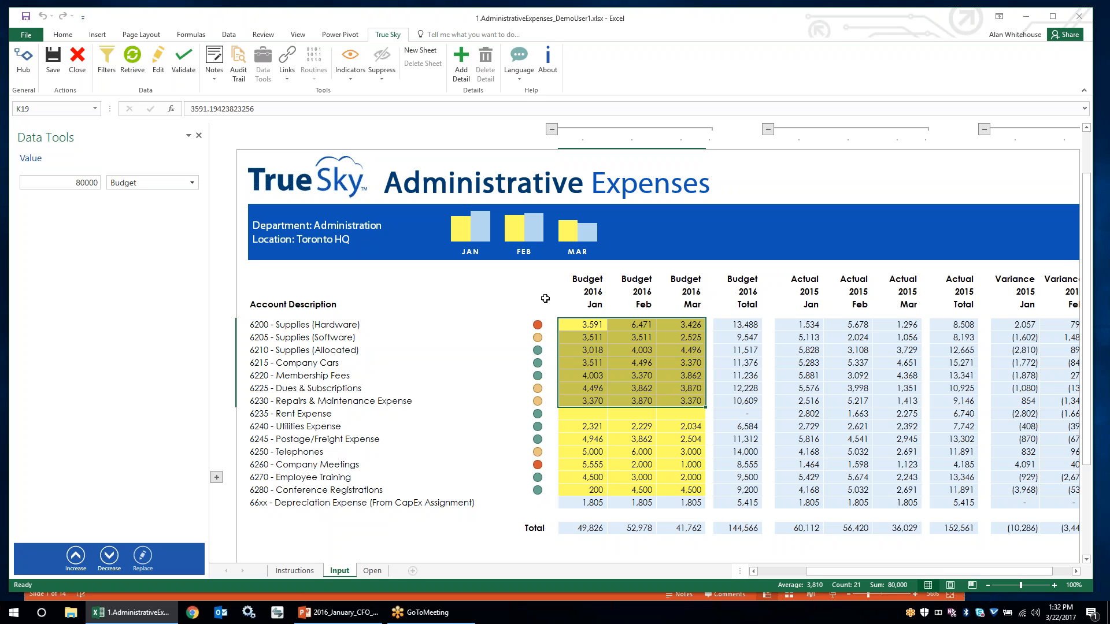
left_click(199, 137)
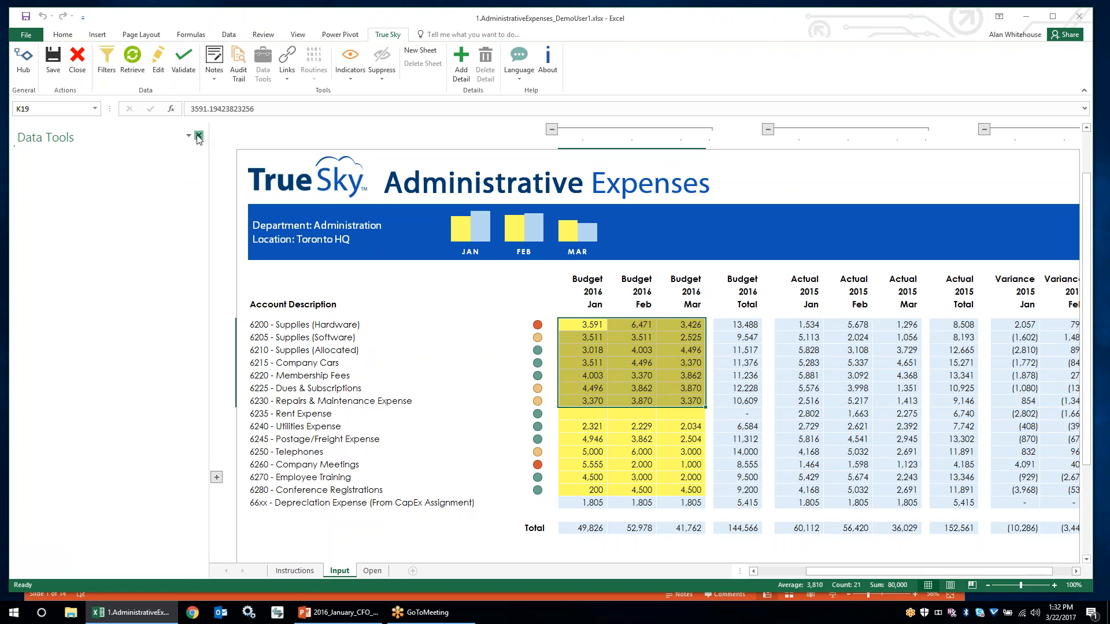
left_click(392, 348)
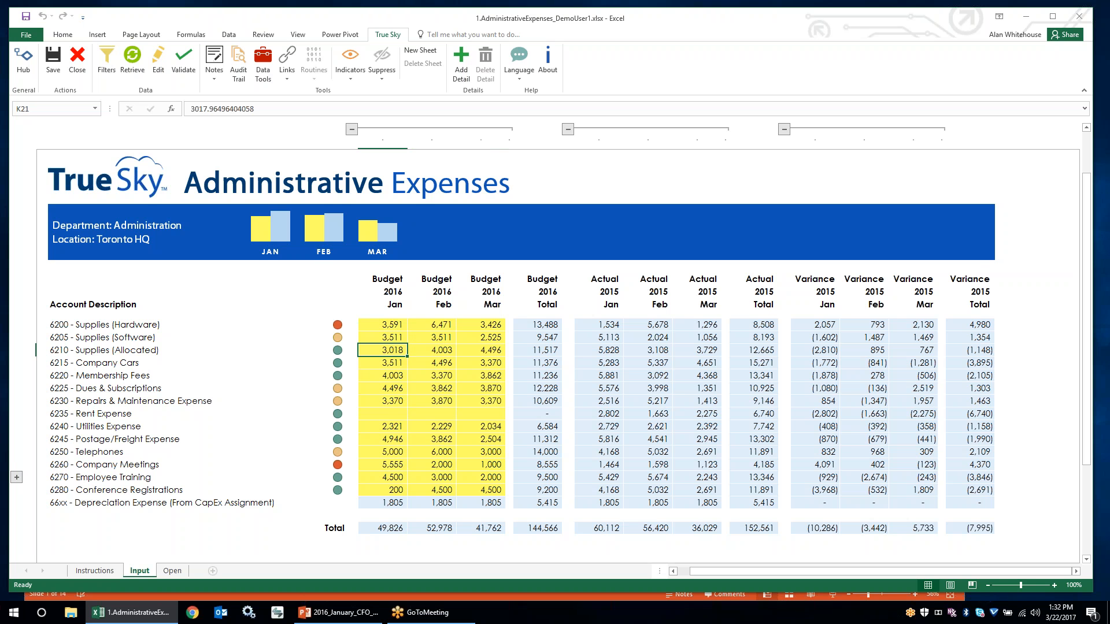
Step: Expand account 6270 - Employee Training and add a detail line naming the next class for the employee
scroll(401, 396, "down", 1)
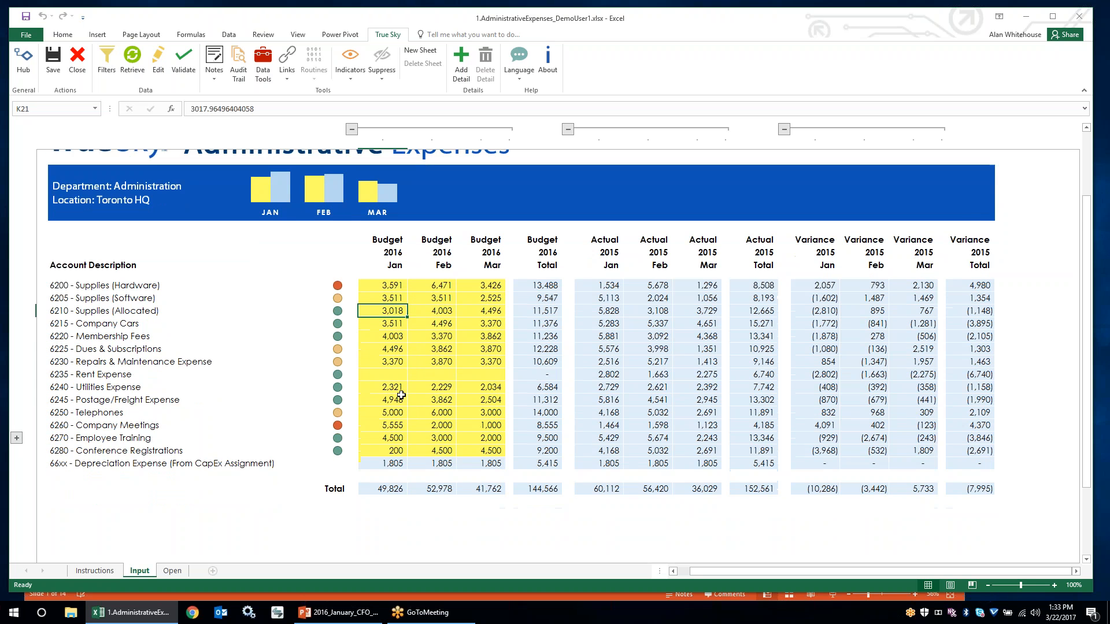
scroll(401, 395, "down", 3)
scroll(408, 335, "up", 3)
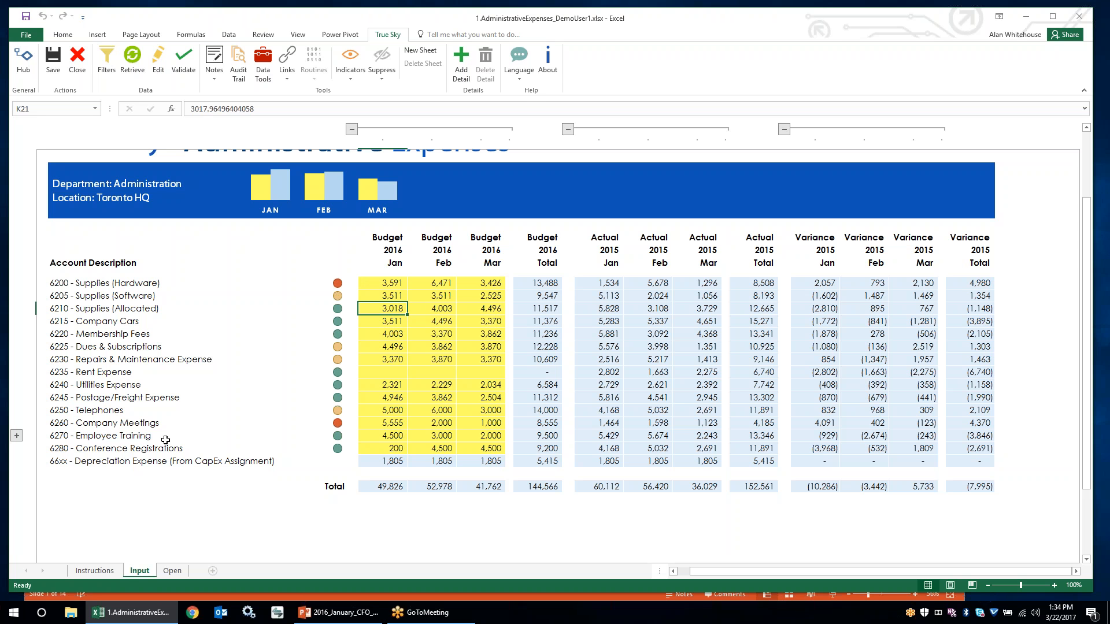
left_click(379, 436)
scroll(389, 418, "down", 2)
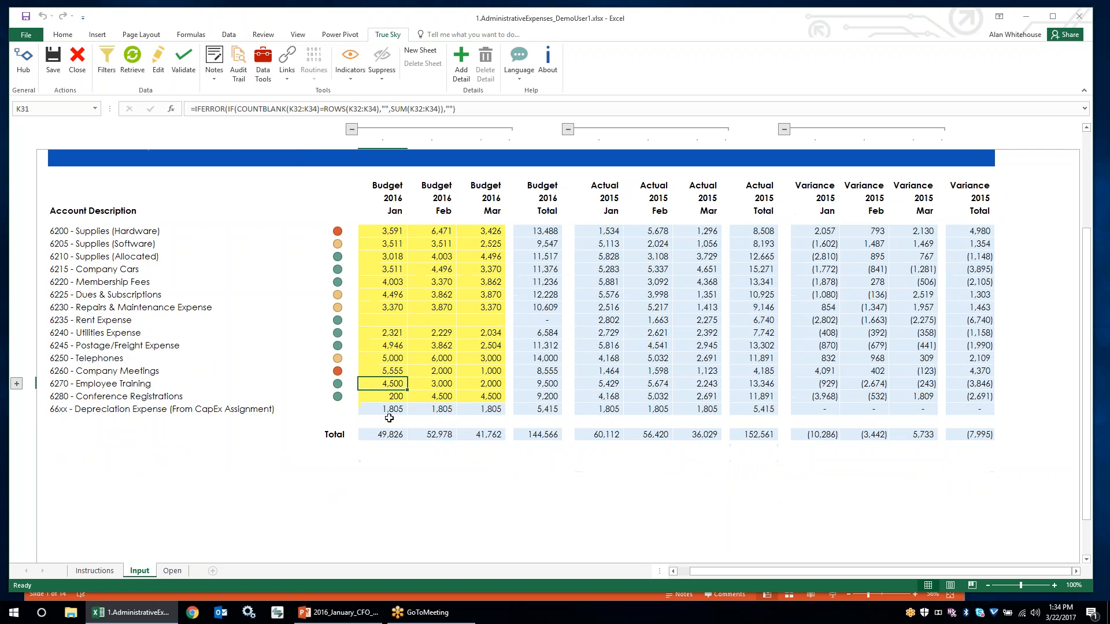
left_click(17, 353)
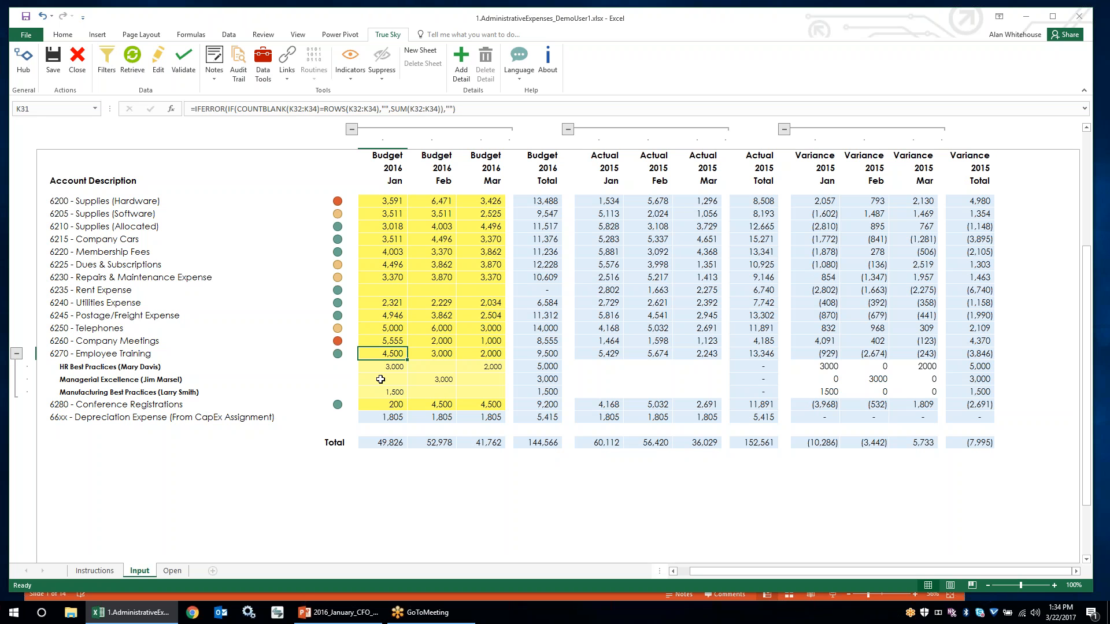
left_click(461, 74)
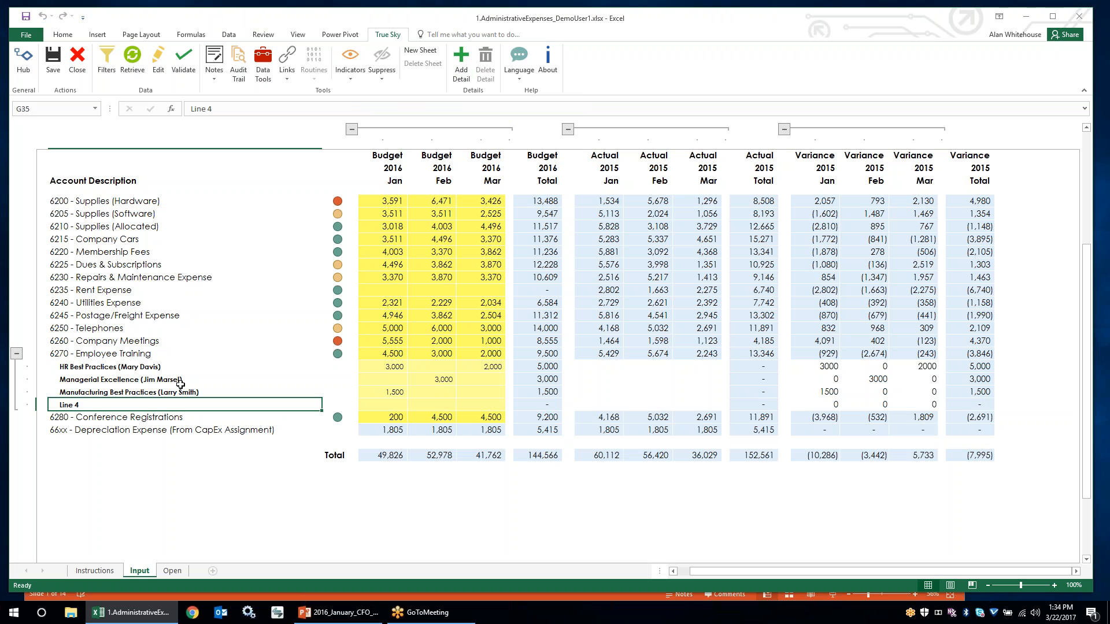
type("Next Cl")
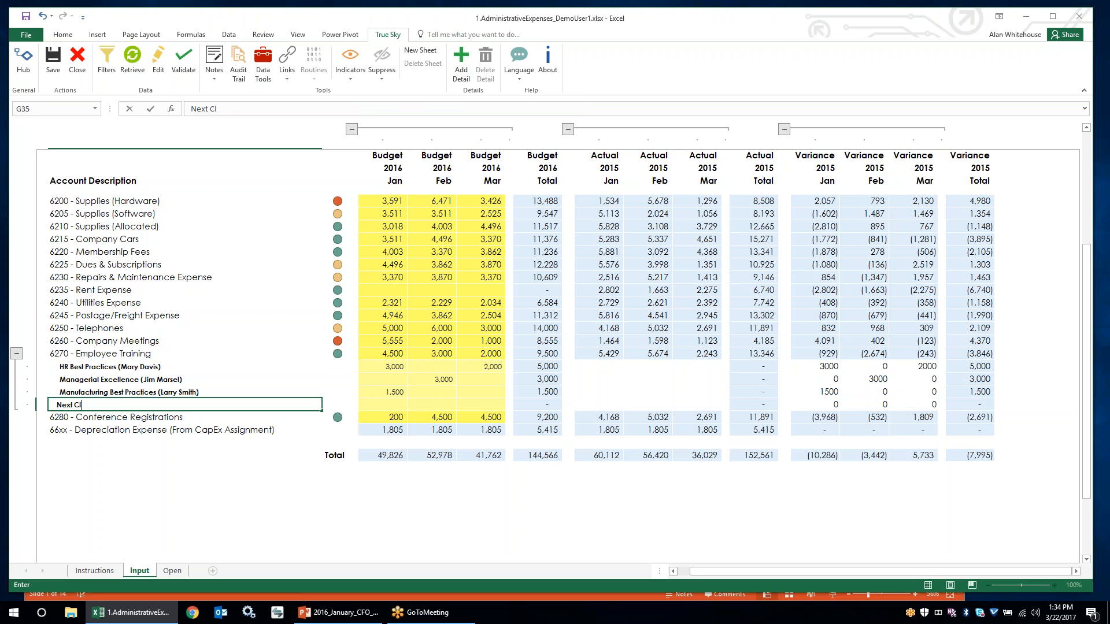
type("ass for Alan")
Step: Enter a February 2016 budget of 2500 on the new Employee Training detail line and save the assignment
key("Tab")
key("Tab")
key("Tab")
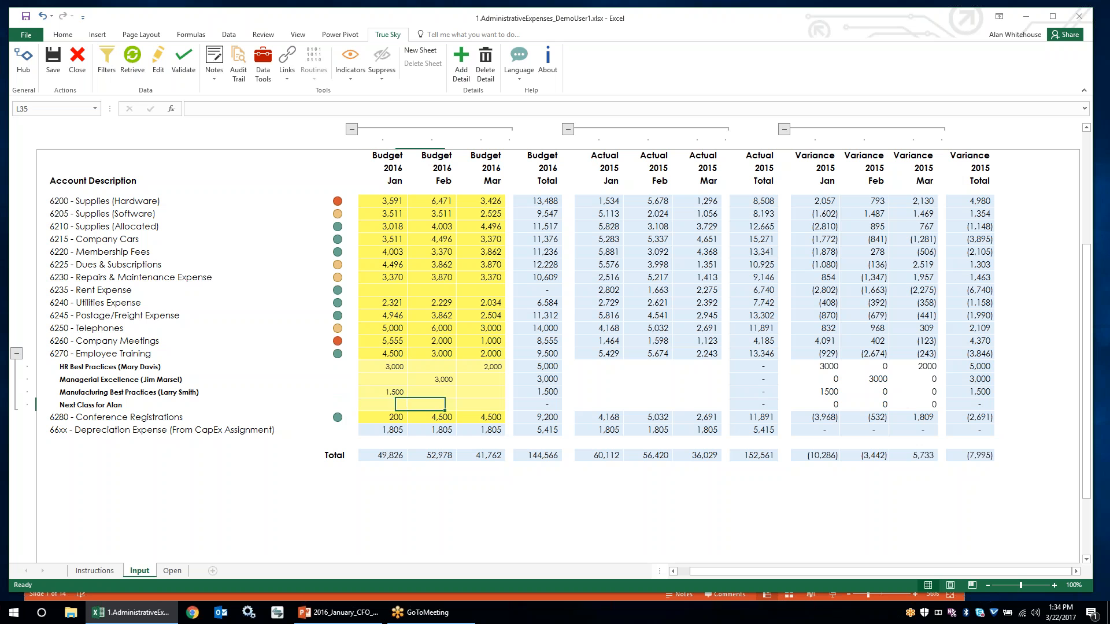
type("2500")
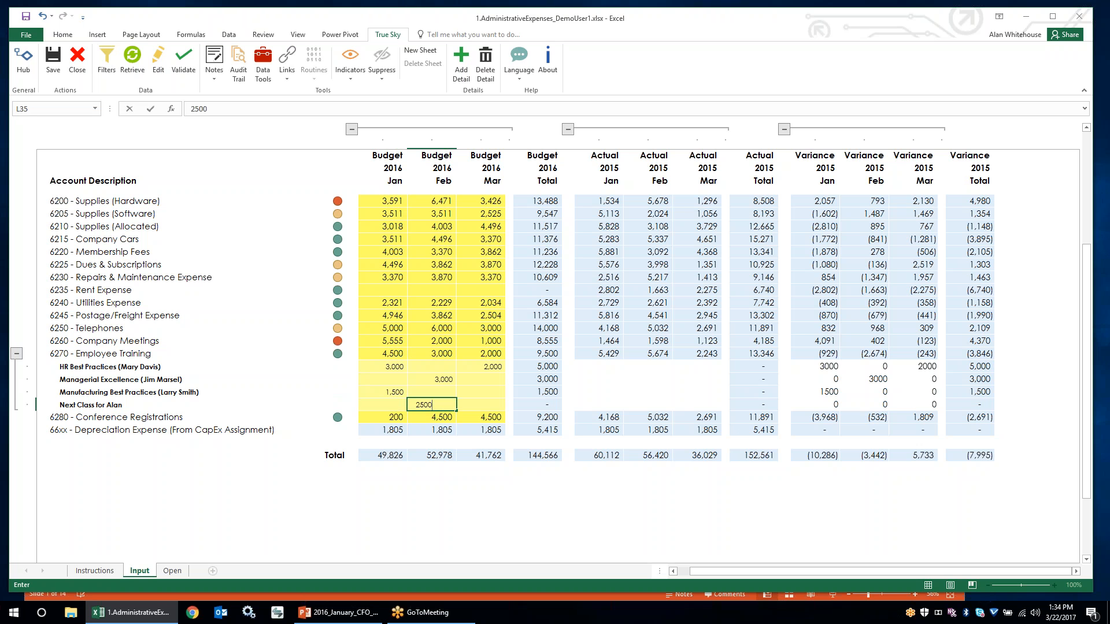
key("Return")
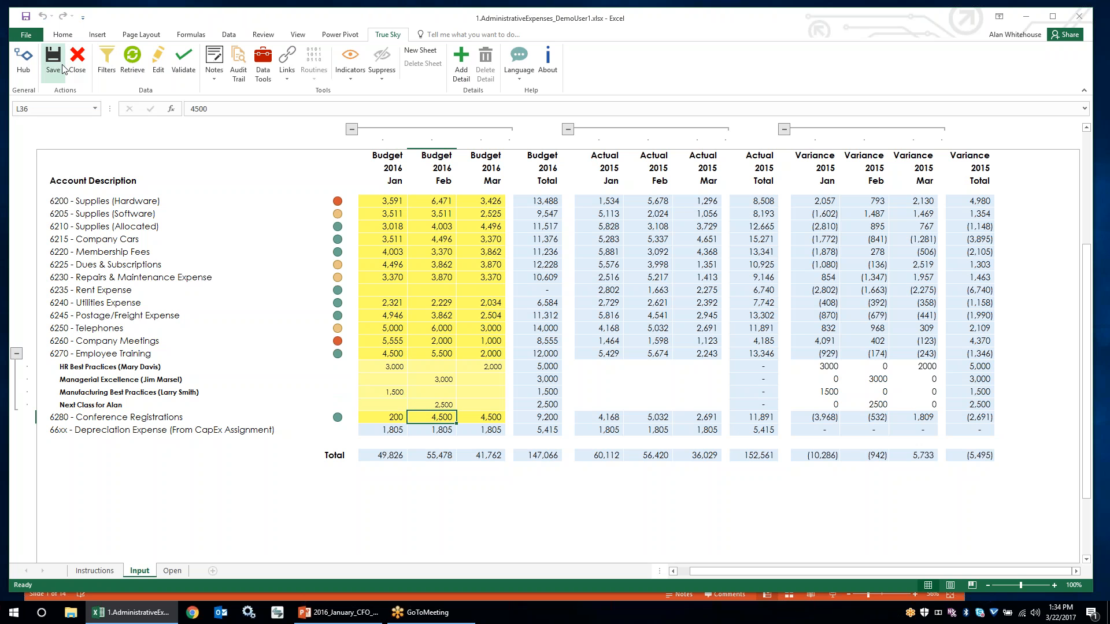
left_click(58, 62)
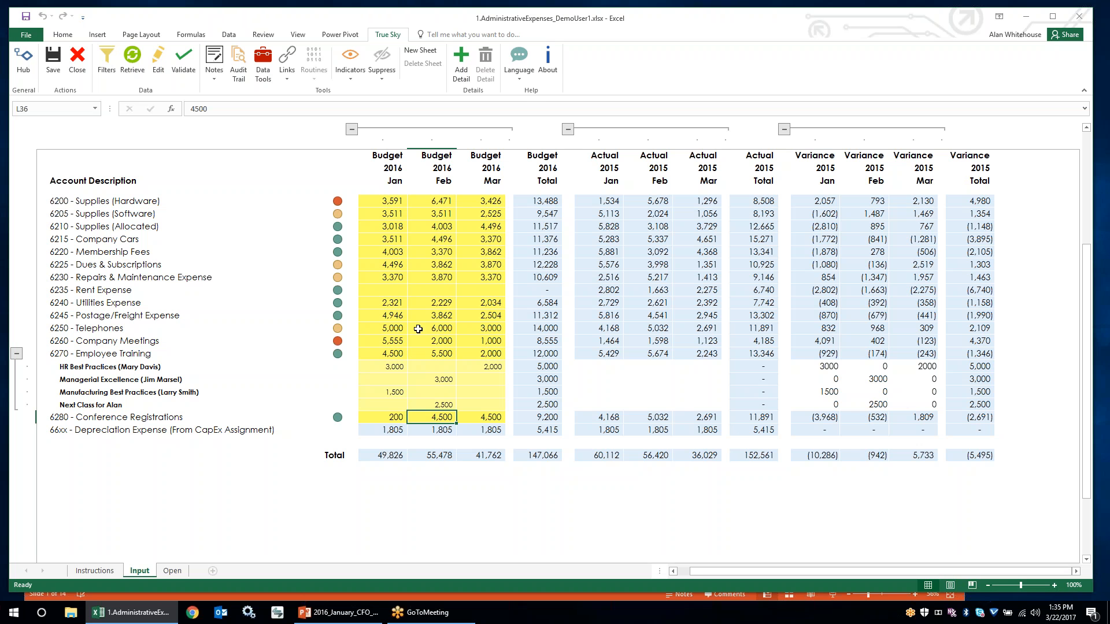
Step: Review the detail lines under account 6270 - Employee Training and collapse them
scroll(402, 392, "up", 2)
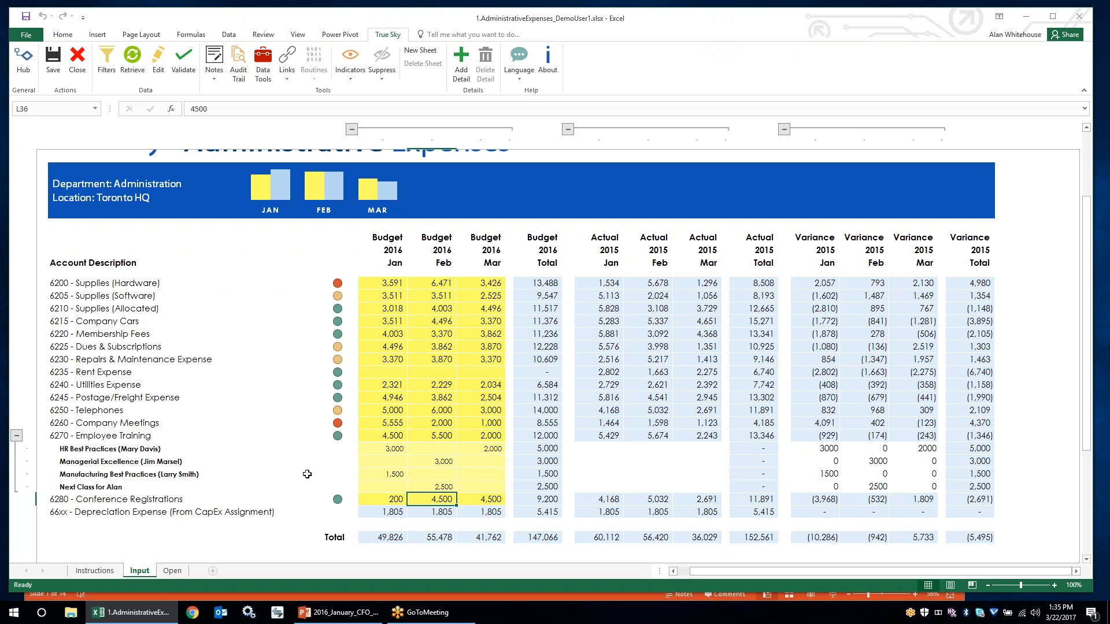
left_click(132, 449)
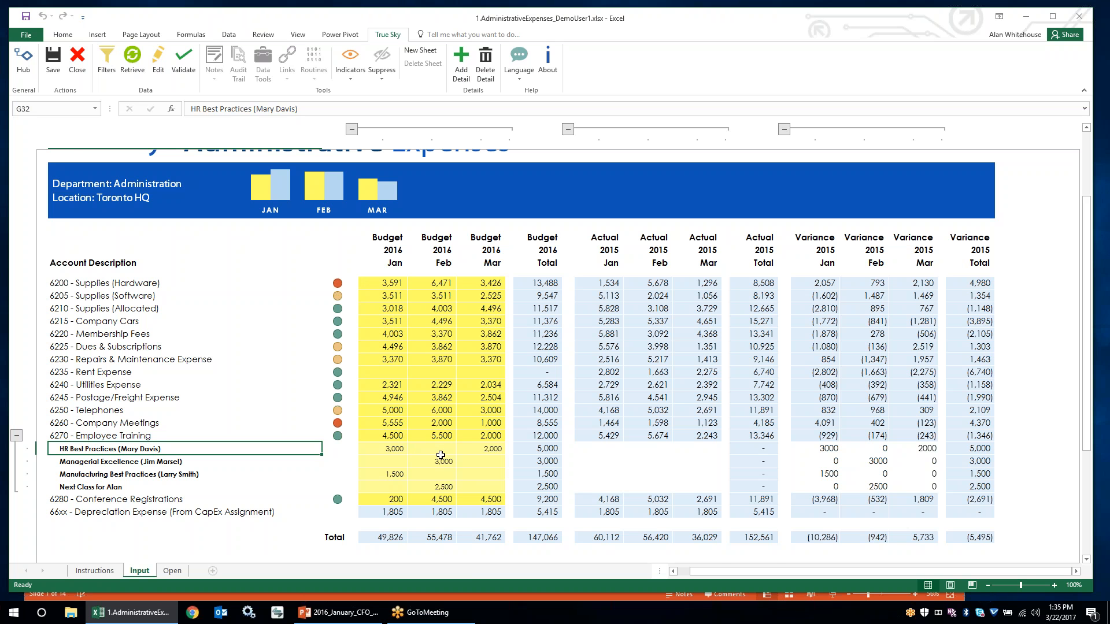
scroll(440, 456, "up", 2)
left_click(16, 477)
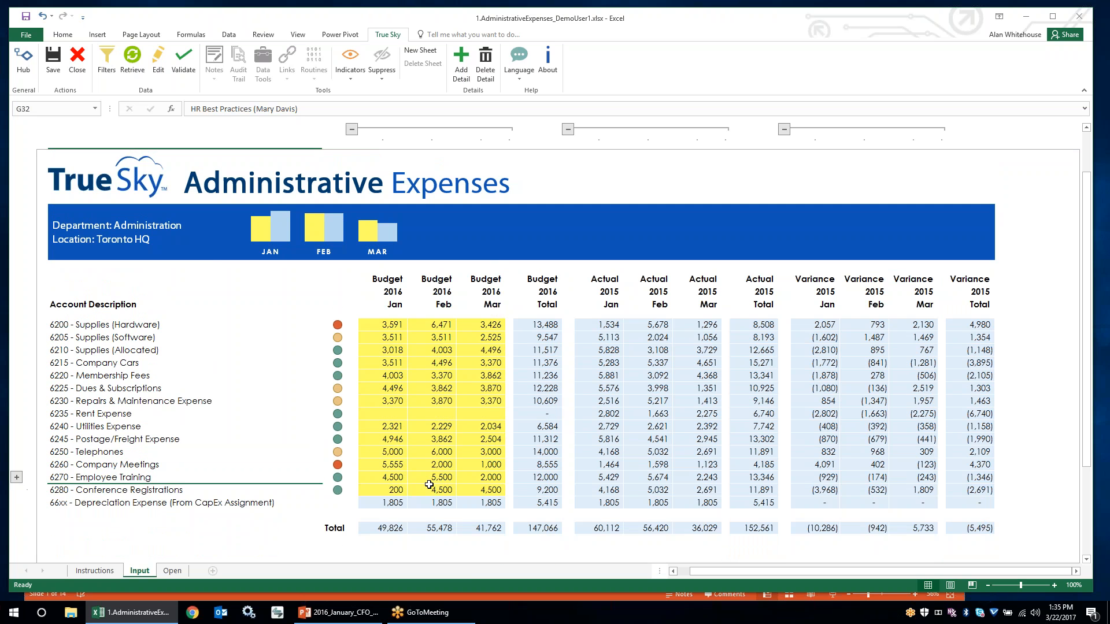
Step: Set the January 2016 budget of account 6210 - Supplies (Allocated) to 50000
left_click(374, 352)
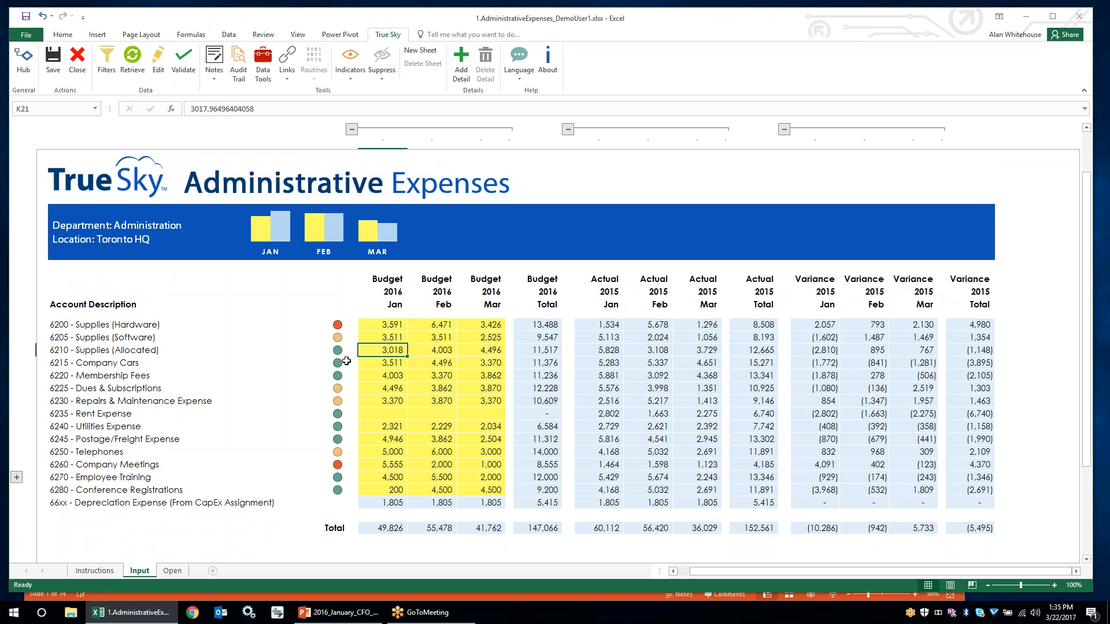
type("50000")
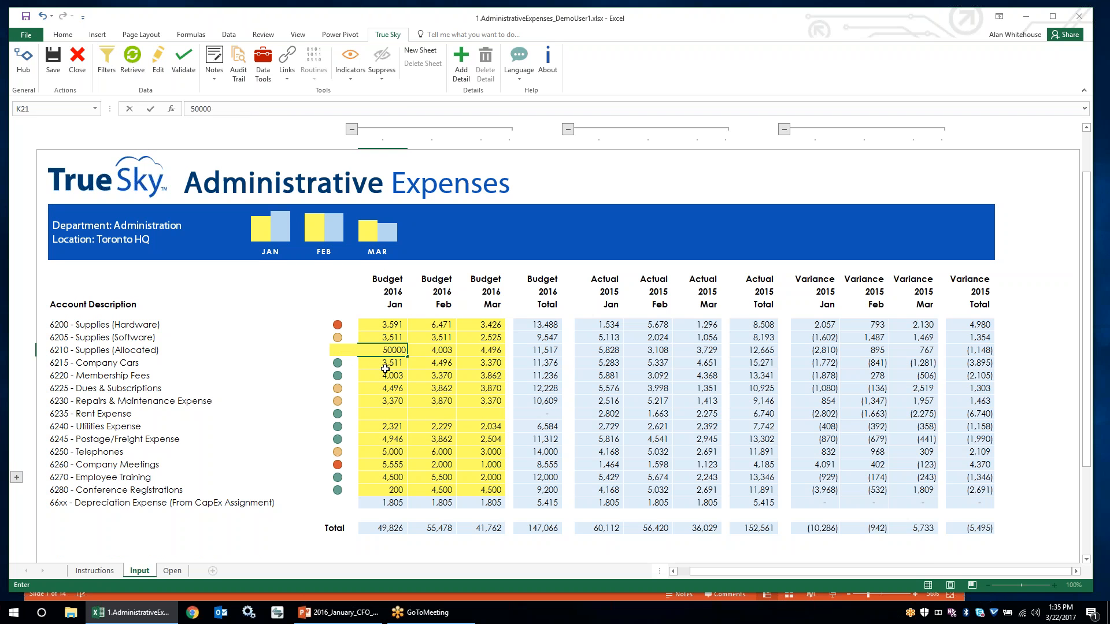
key("Return")
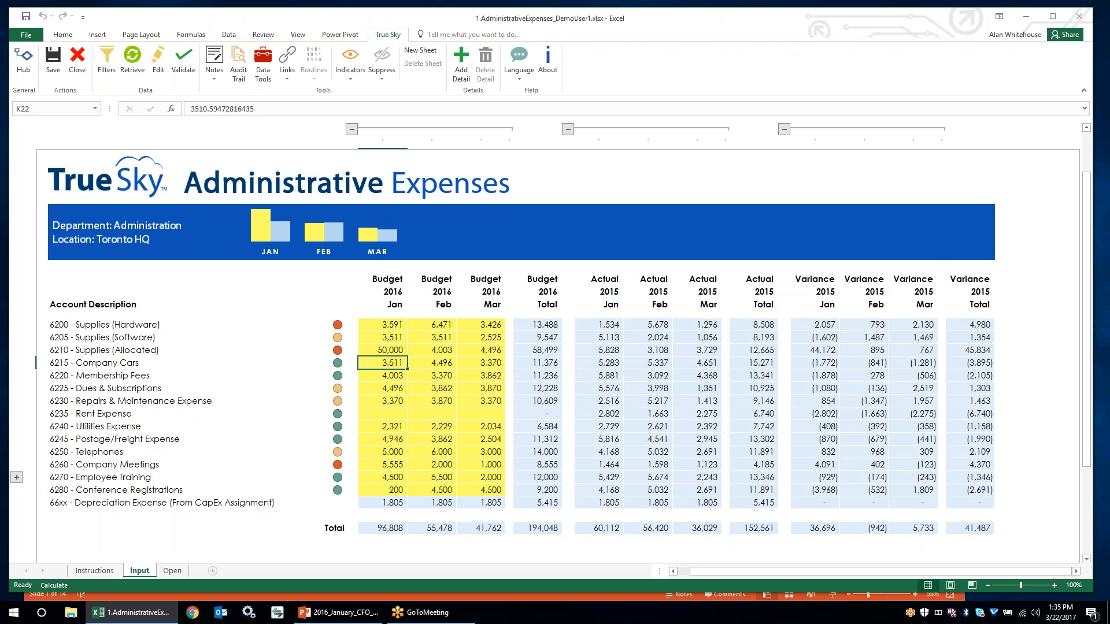
Step: Read the budgeting rules on the Instructions sheet and return to the Input sheet
left_click(95, 571)
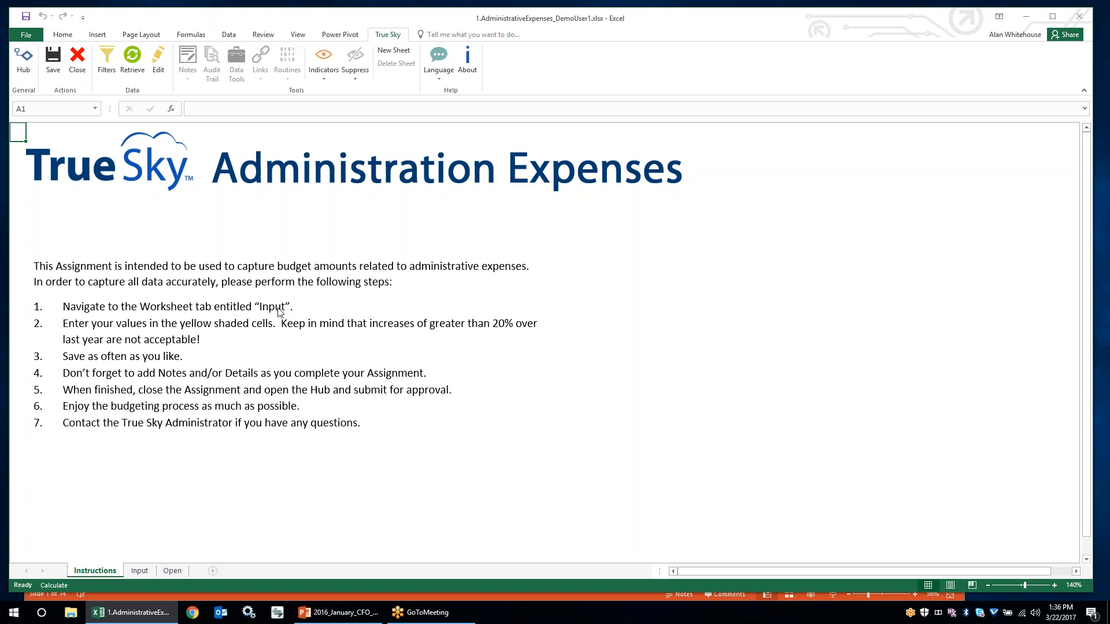
left_click(140, 571)
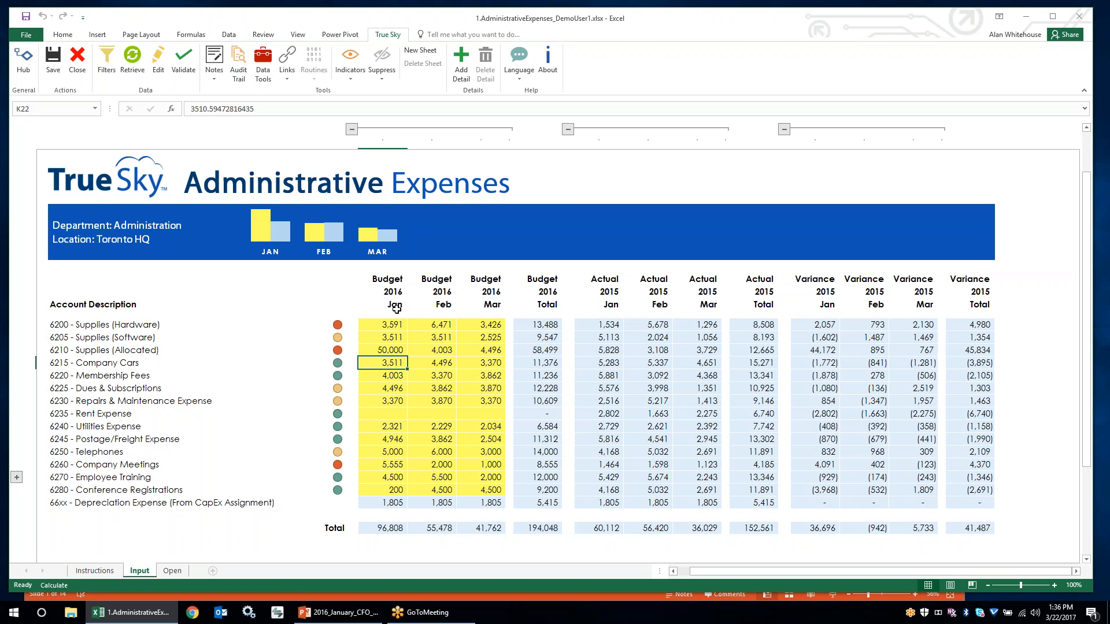
left_click_drag(391, 364, 470, 365)
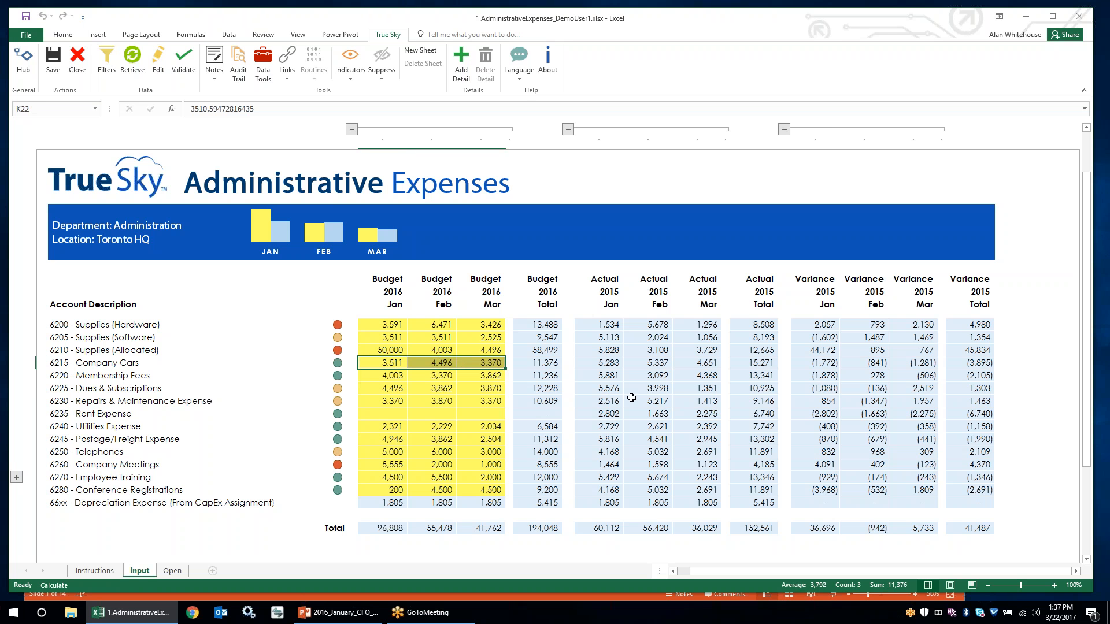
left_click(386, 364)
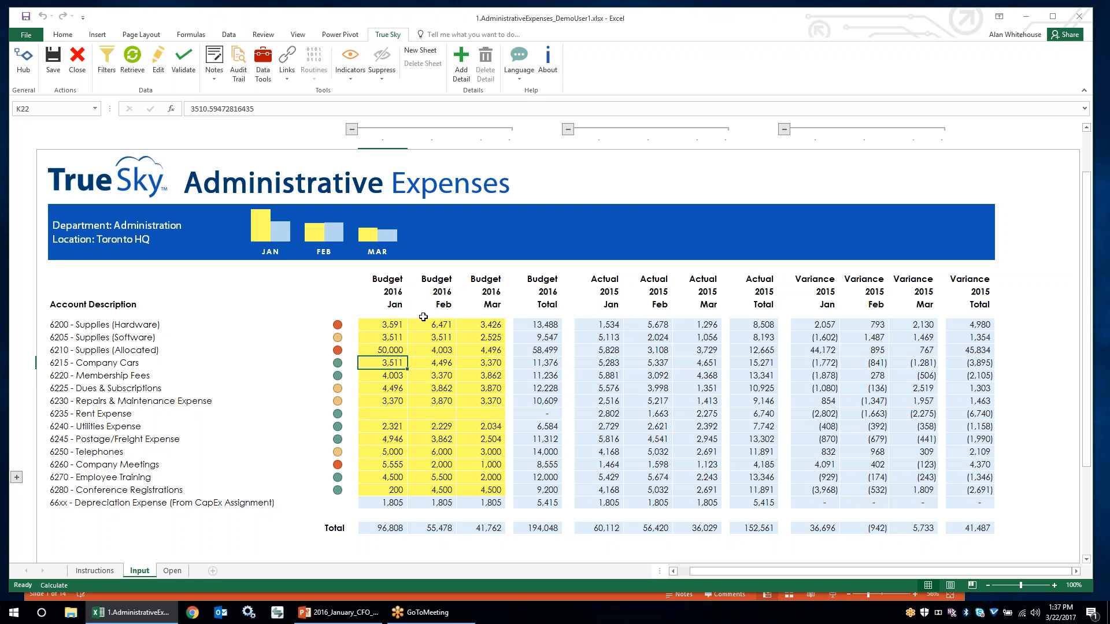
left_click(393, 337)
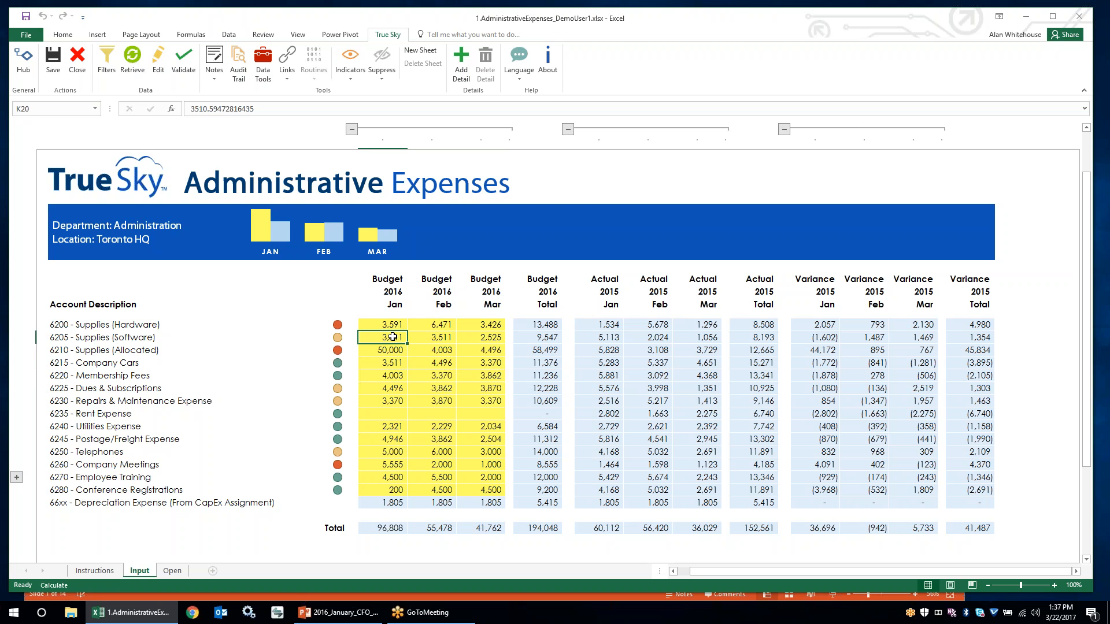
left_click(385, 325)
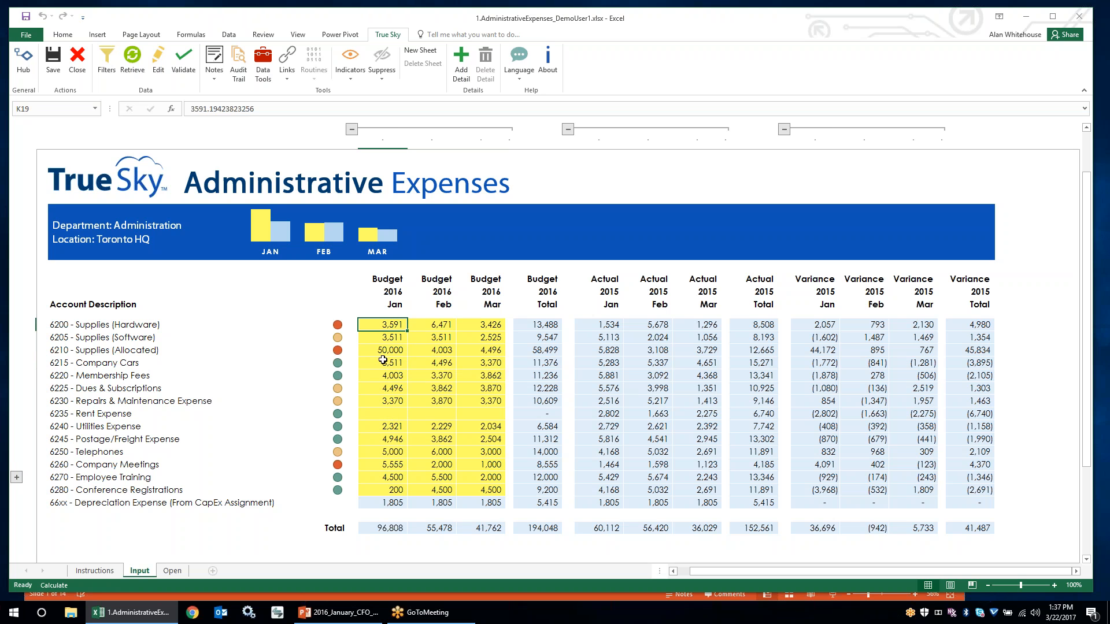
Step: Validate the Input sheet, examine the alerts for accounts 6200, 6210 and 6260 against their cells, and close the alerts
left_click(195, 74)
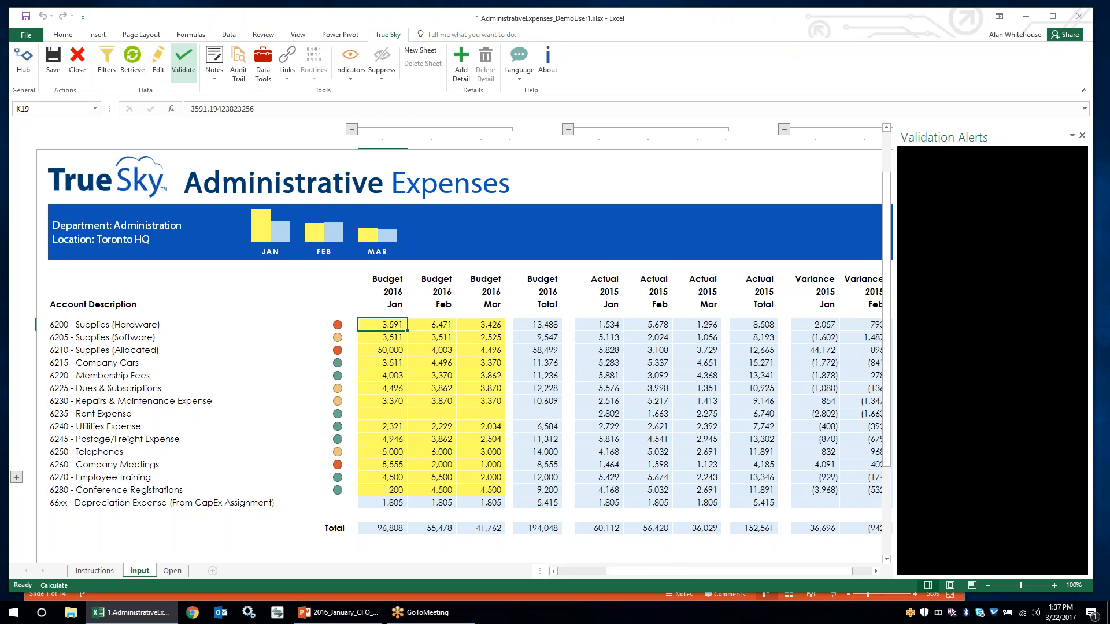
left_click(948, 196)
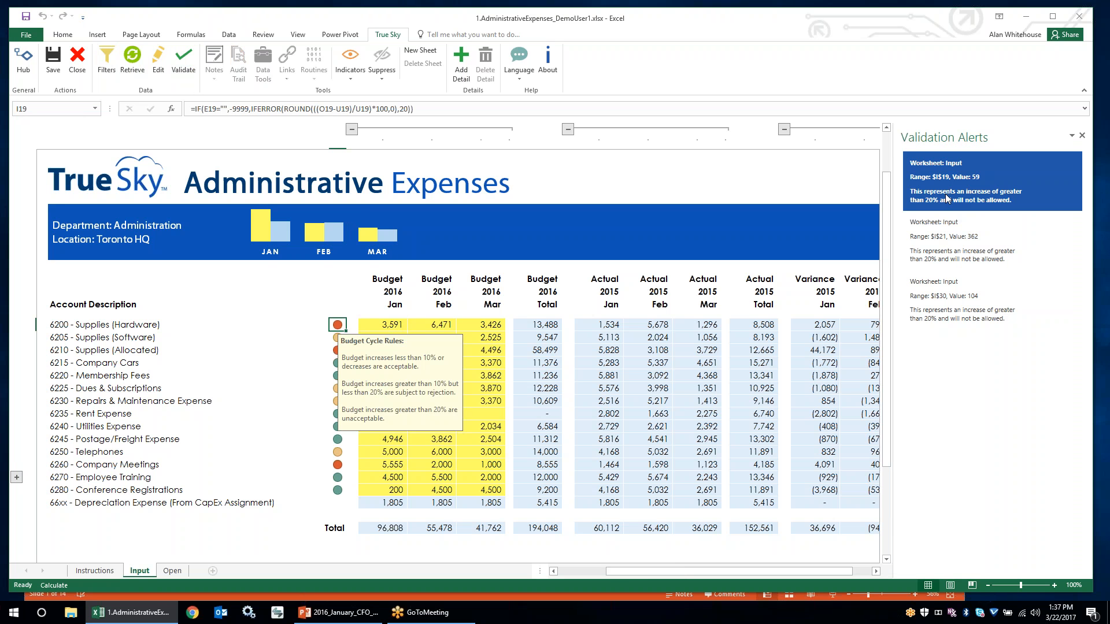
left_click(944, 240)
left_click(944, 305)
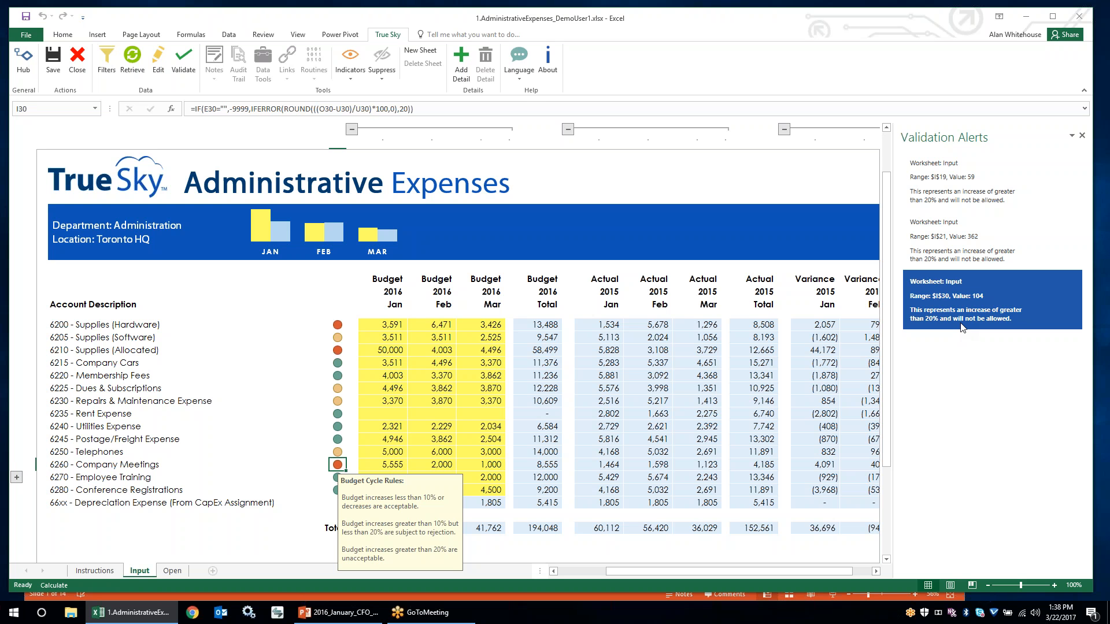
left_click(394, 349)
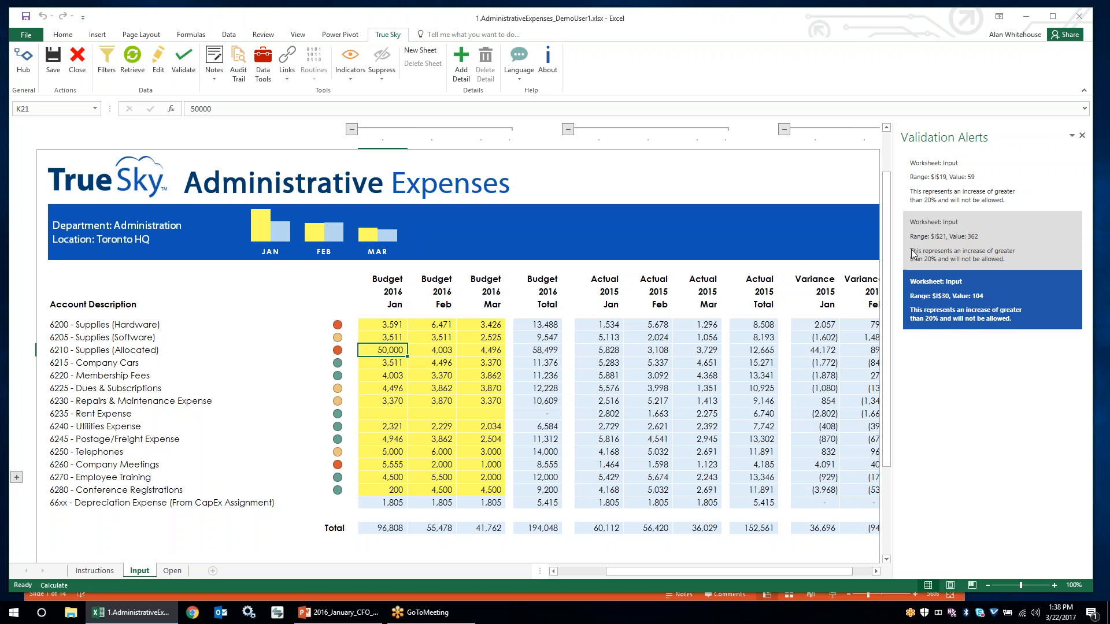
left_click(936, 242)
left_click(937, 193)
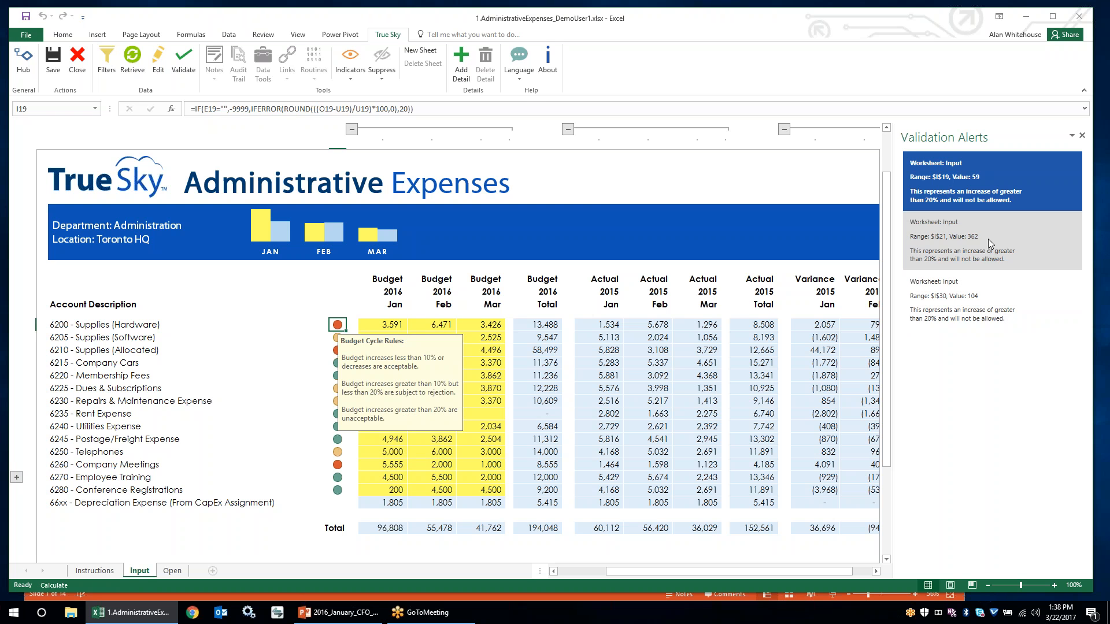
left_click(1081, 137)
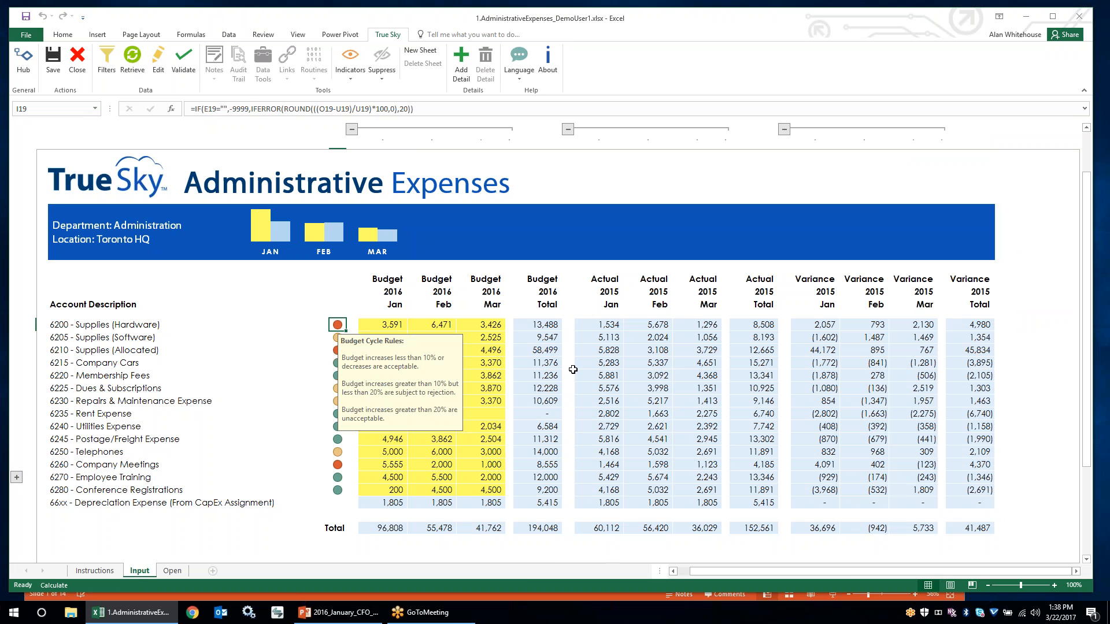
Step: Check the Department, Location, Version and Currency filters applied to the Input sheet and close the filters
left_click(395, 325)
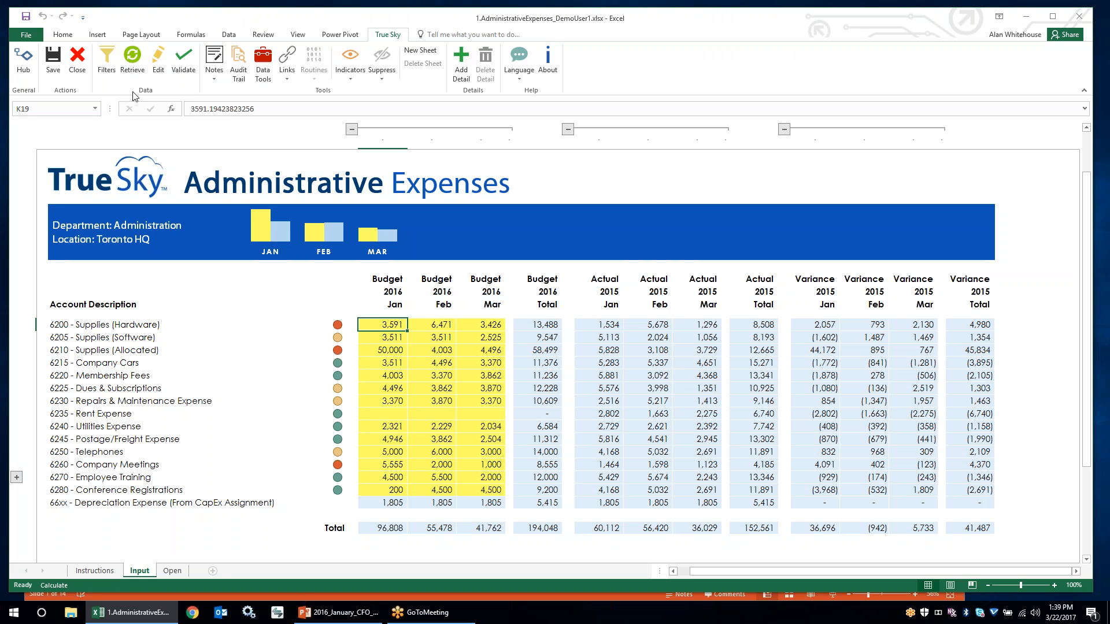
left_click(106, 61)
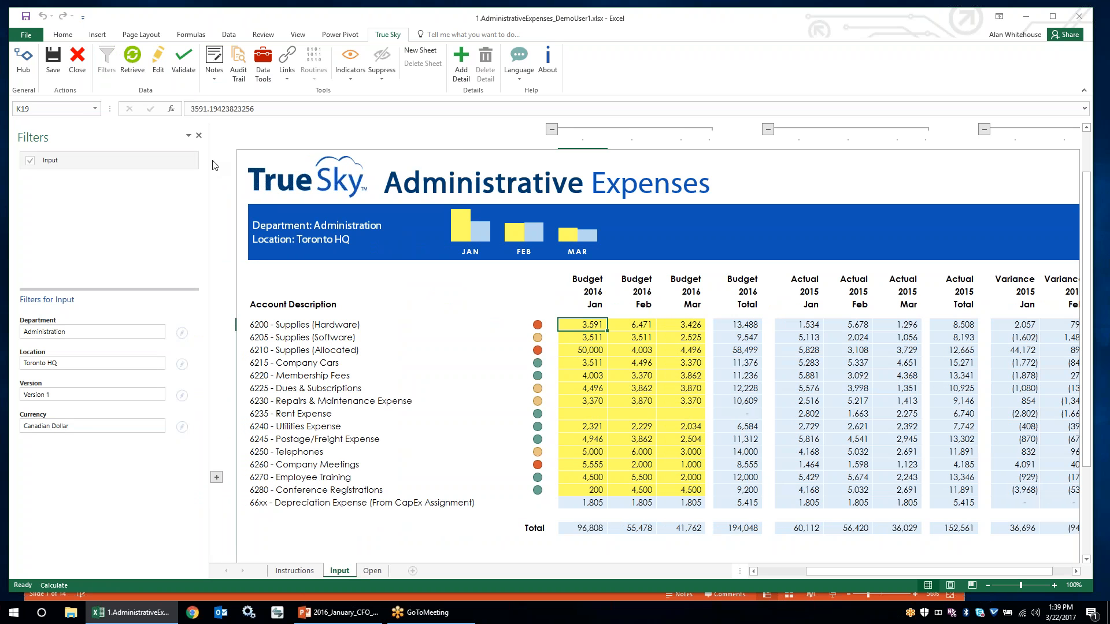
left_click(199, 136)
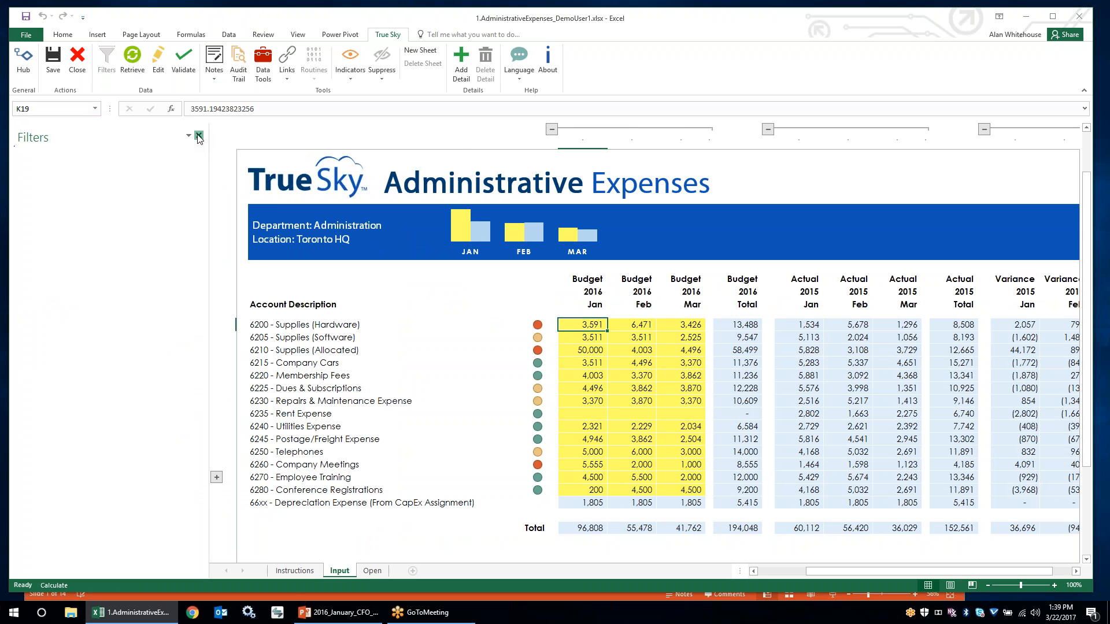
left_click(391, 350)
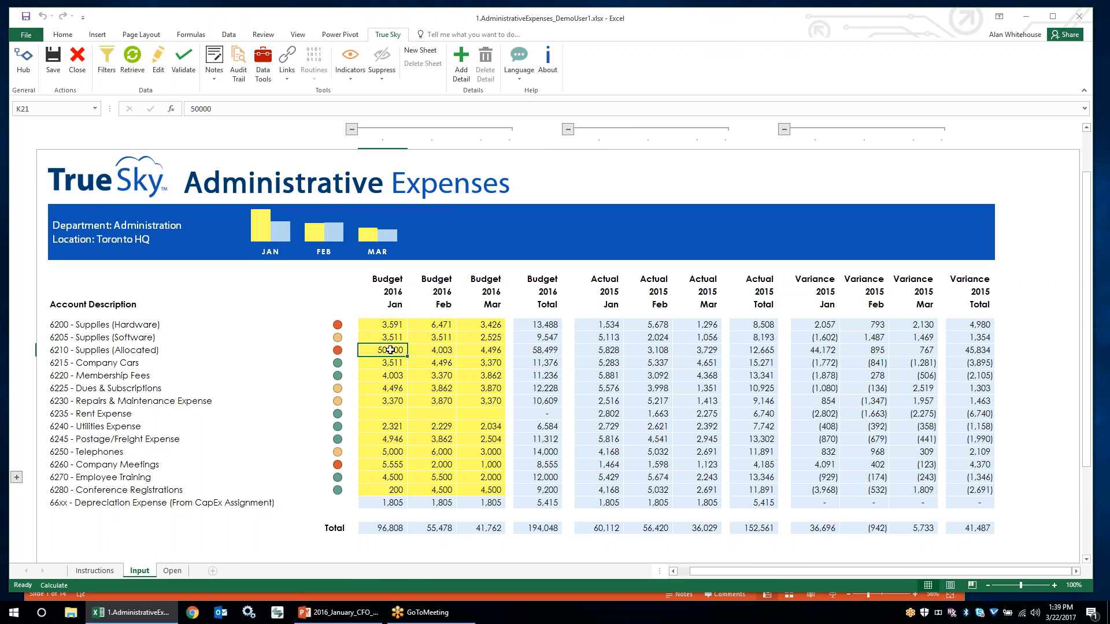
Step: Run Quick Exchange Rate Calculation on the January 2016 budget of account 6200, review the CAD to USD conversion, and return to the workbook
left_click(388, 325)
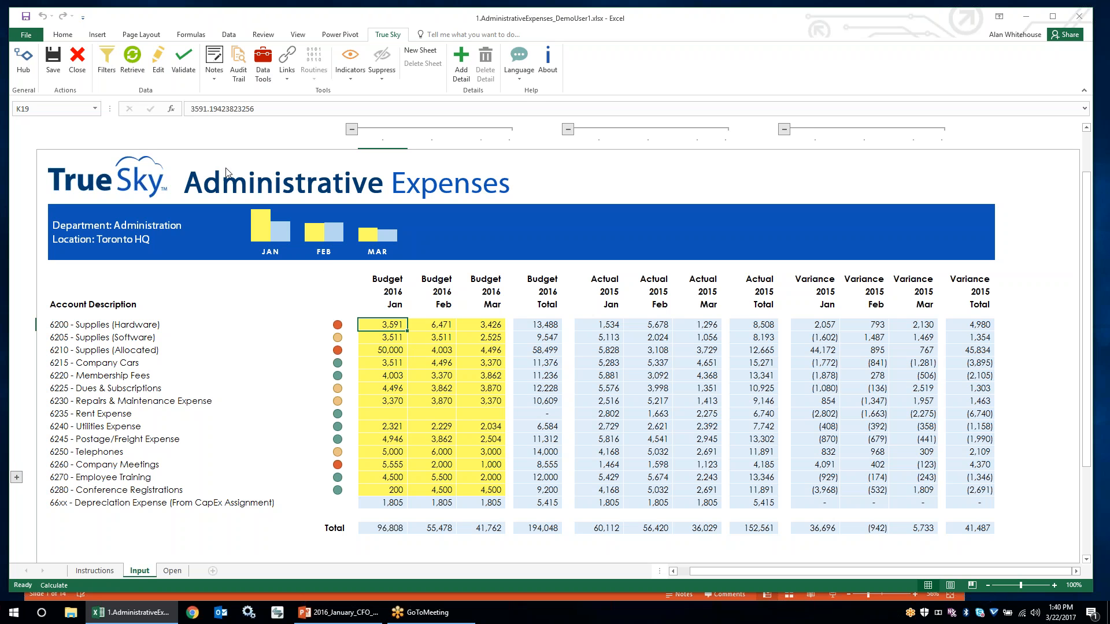
left_click(288, 78)
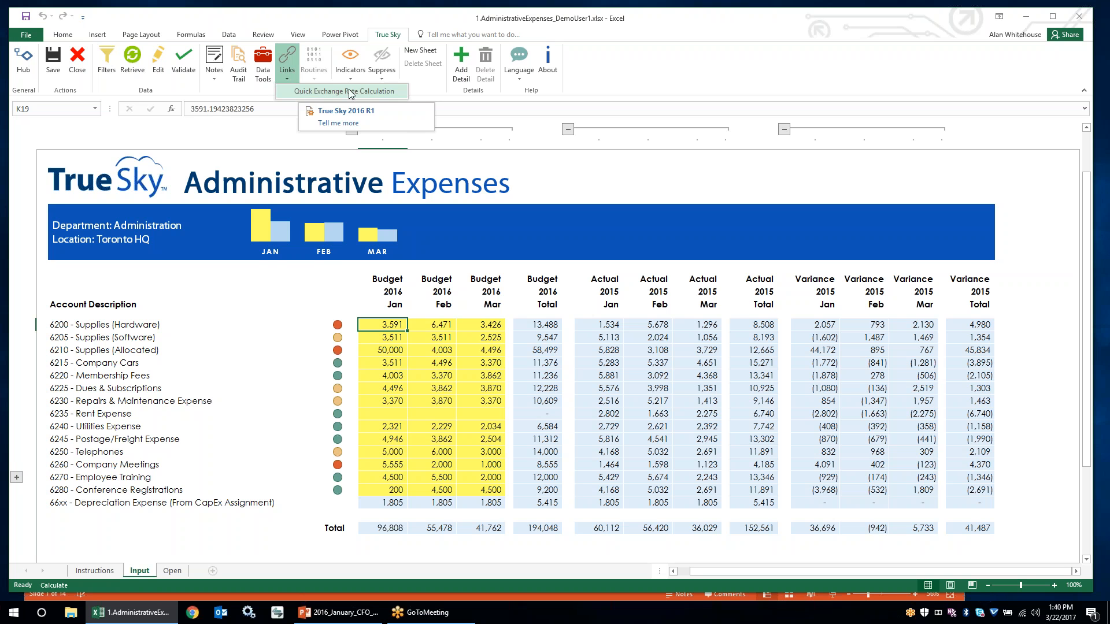
left_click(301, 91)
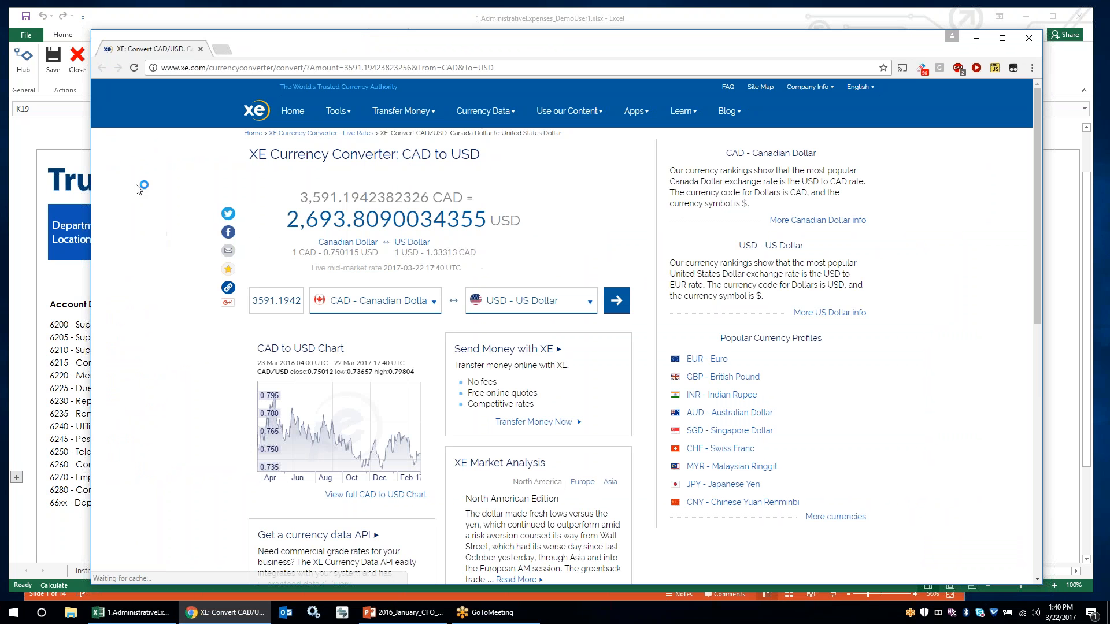
left_click_drag(299, 197, 337, 199)
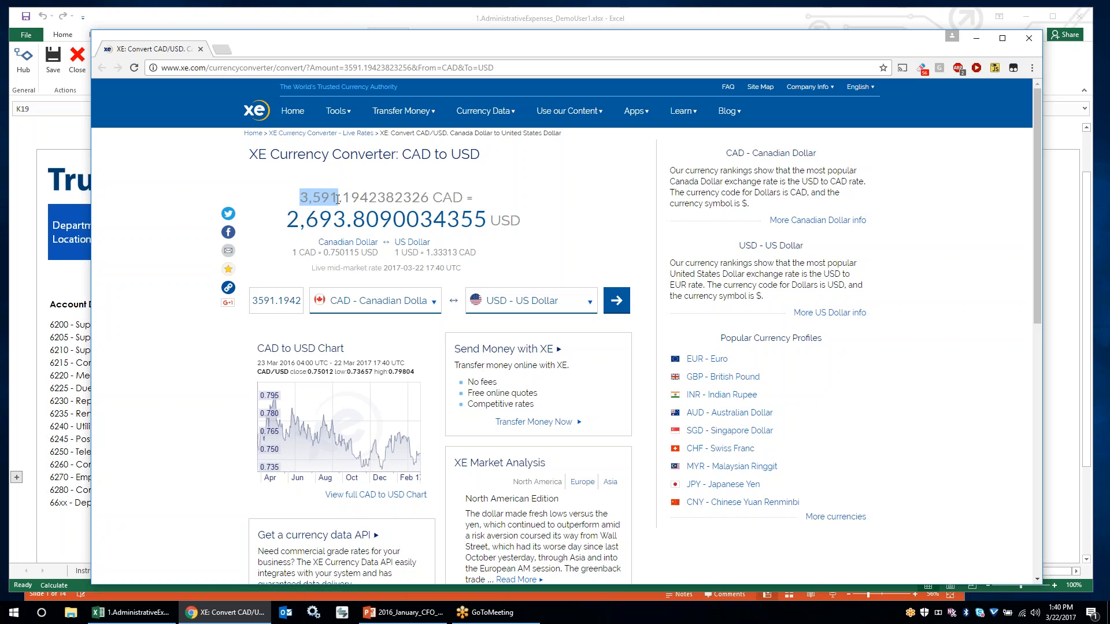
left_click_drag(432, 198, 463, 204)
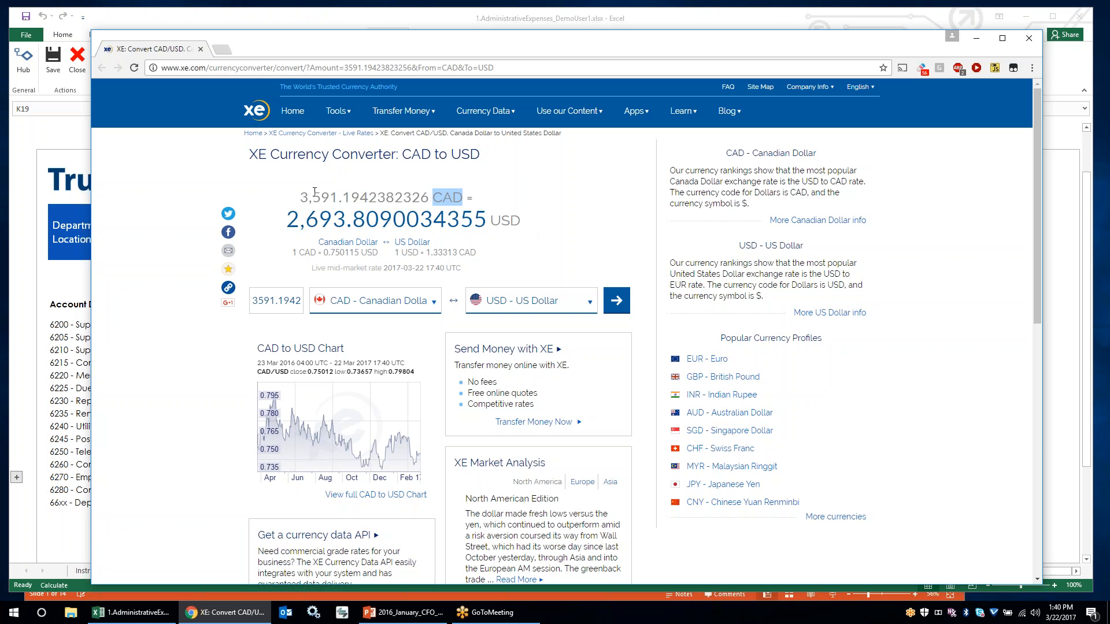
left_click_drag(287, 223, 345, 225)
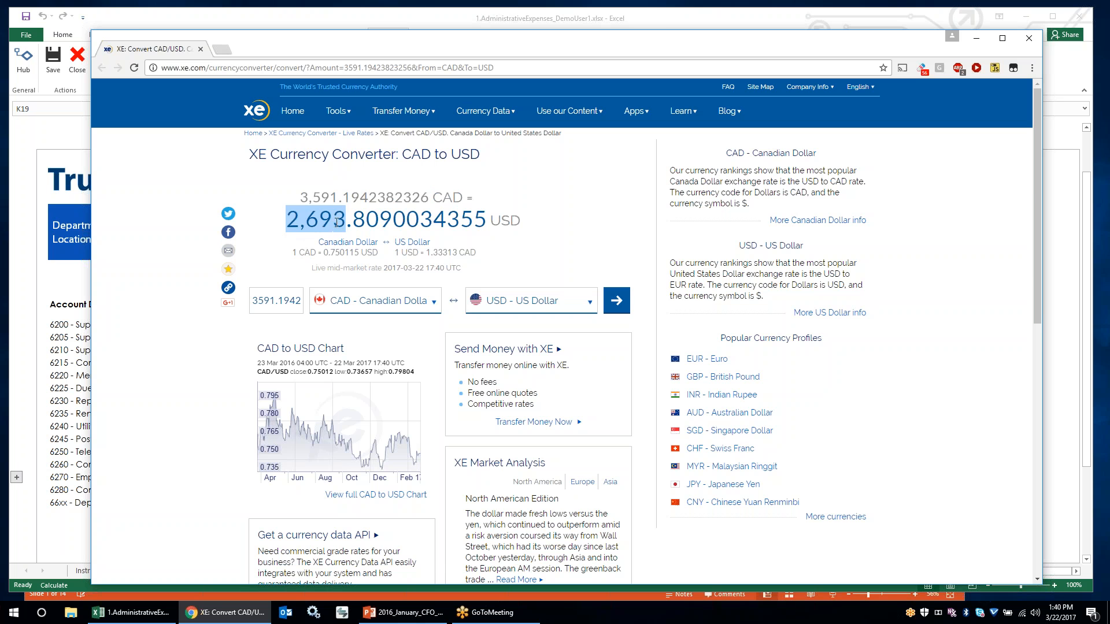
left_click(224, 23)
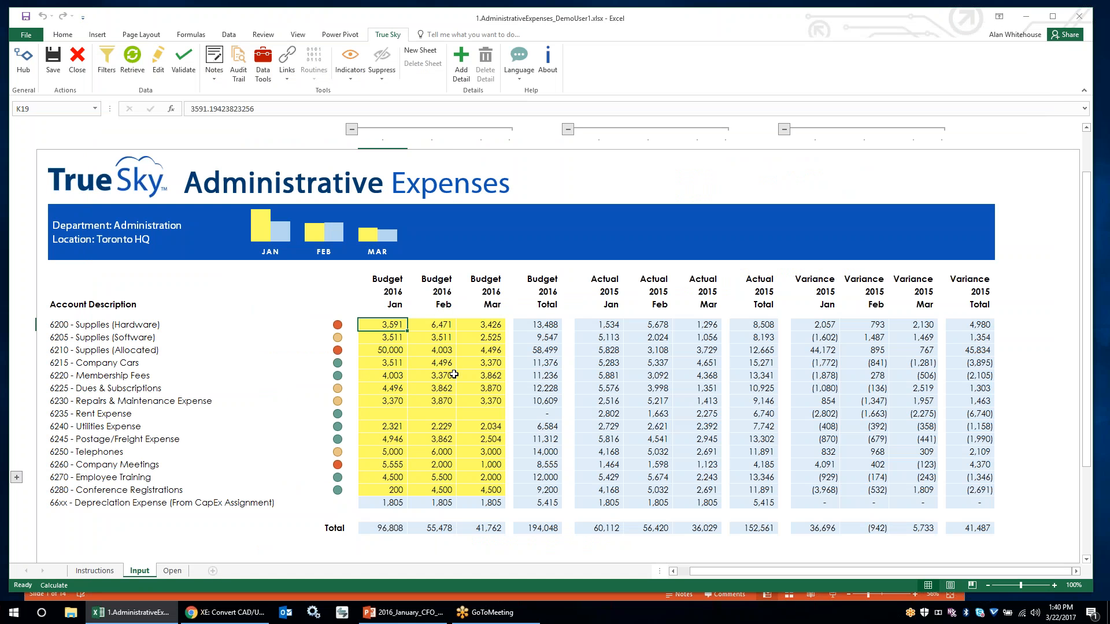
Step: Run Quick Exchange Rate Calculation on the February 2016 budget of account 6210, view the CAD to USD conversion, and return to the workbook
left_click(440, 353)
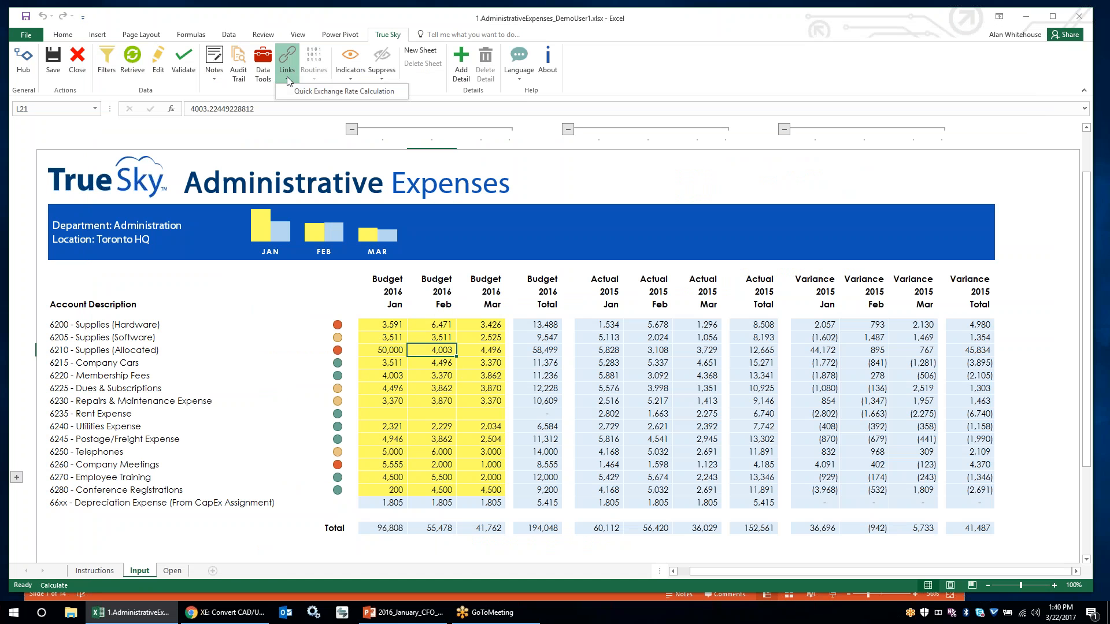
left_click(287, 56)
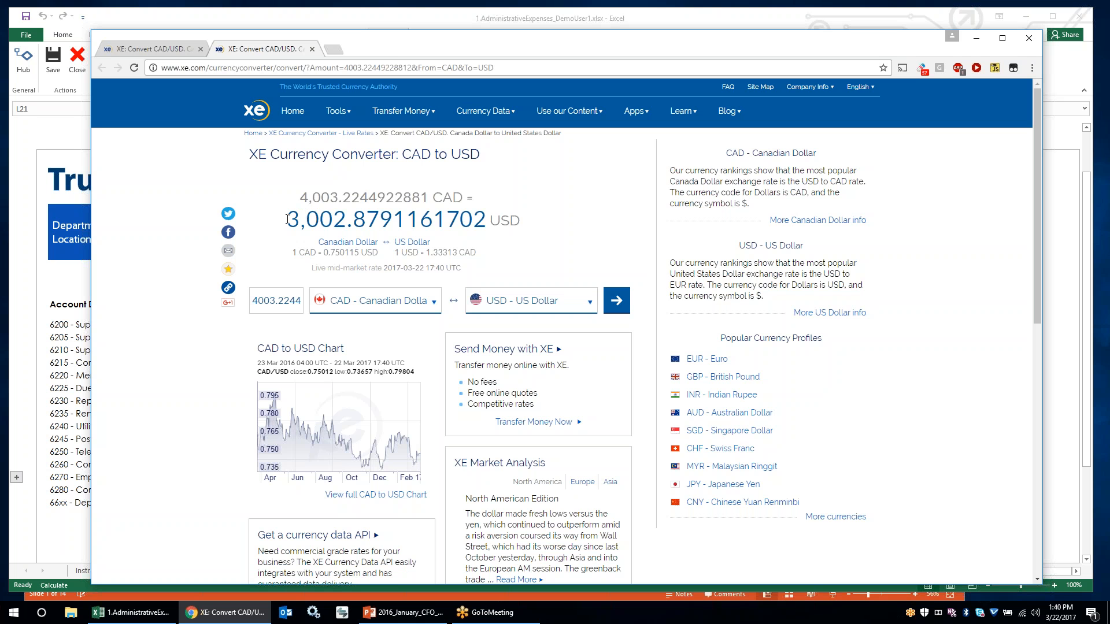
left_click_drag(443, 50, 428, 54)
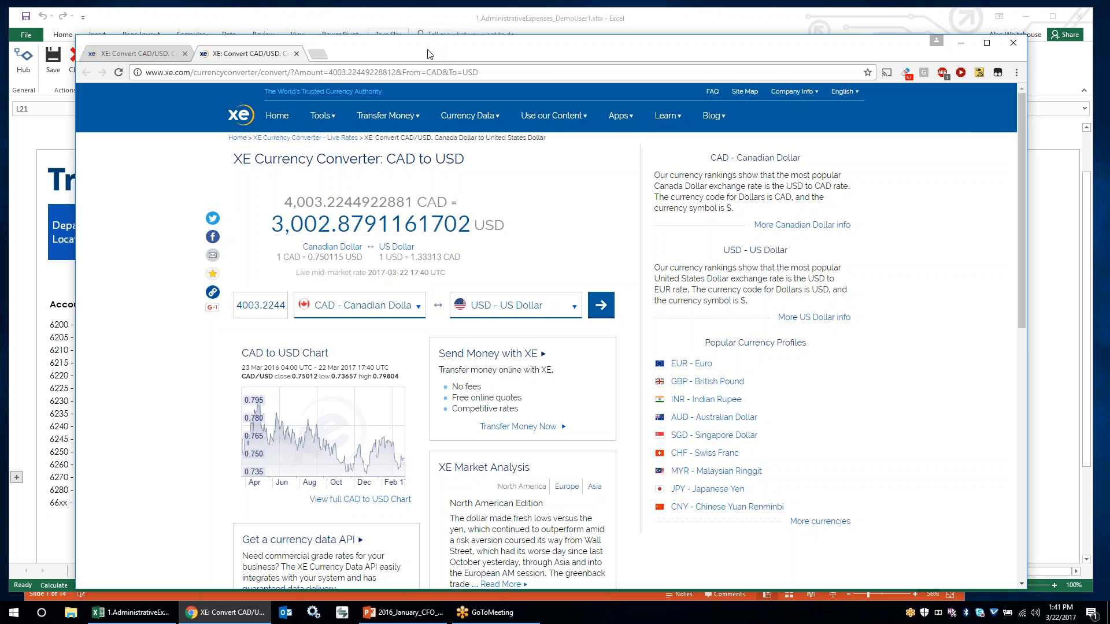
left_click(371, 24)
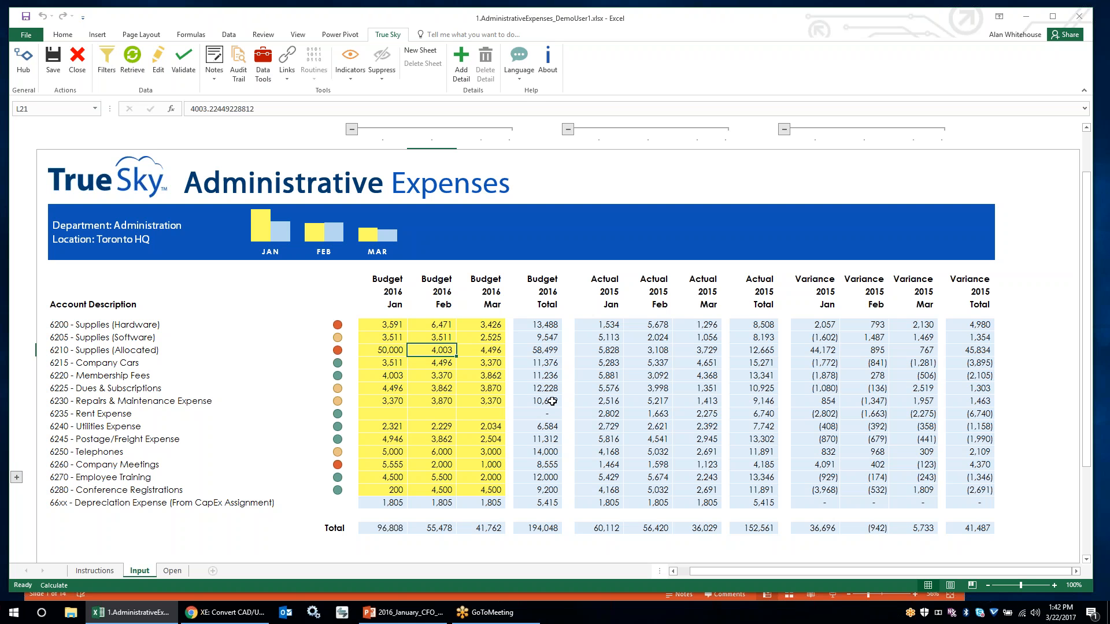
left_click(650, 404)
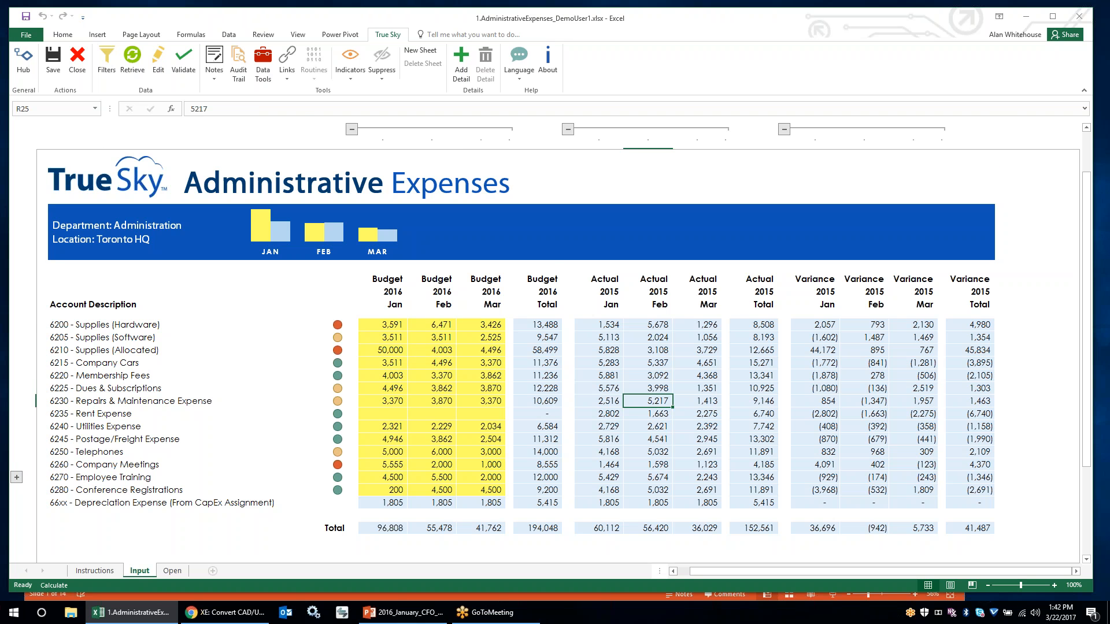
scroll(649, 404, "down", 2)
left_click(743, 445)
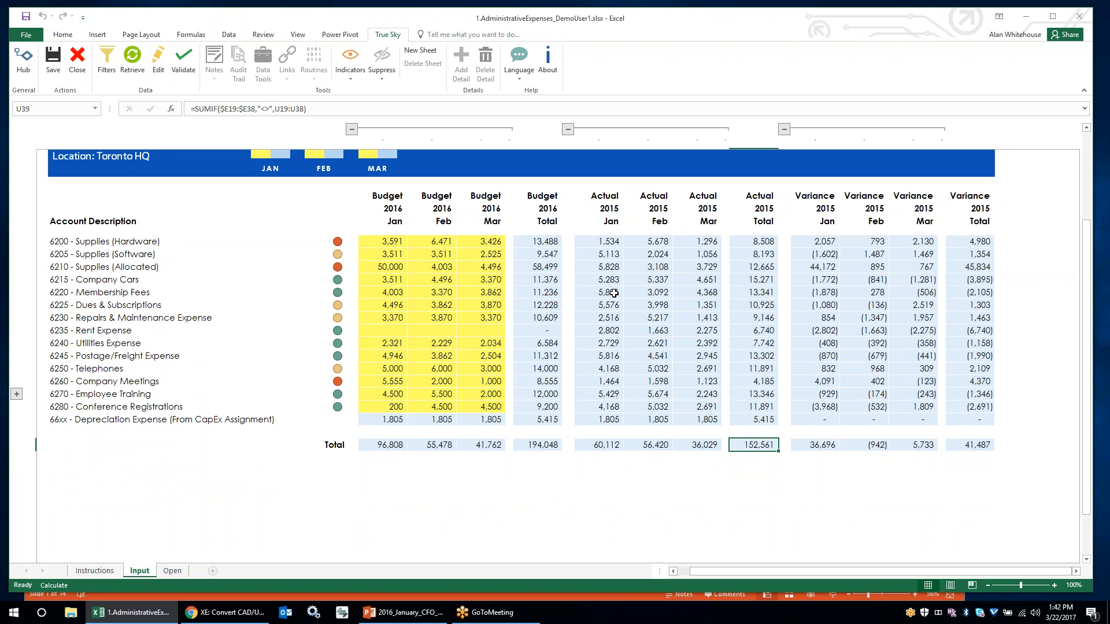
scroll(614, 293, "up", 2)
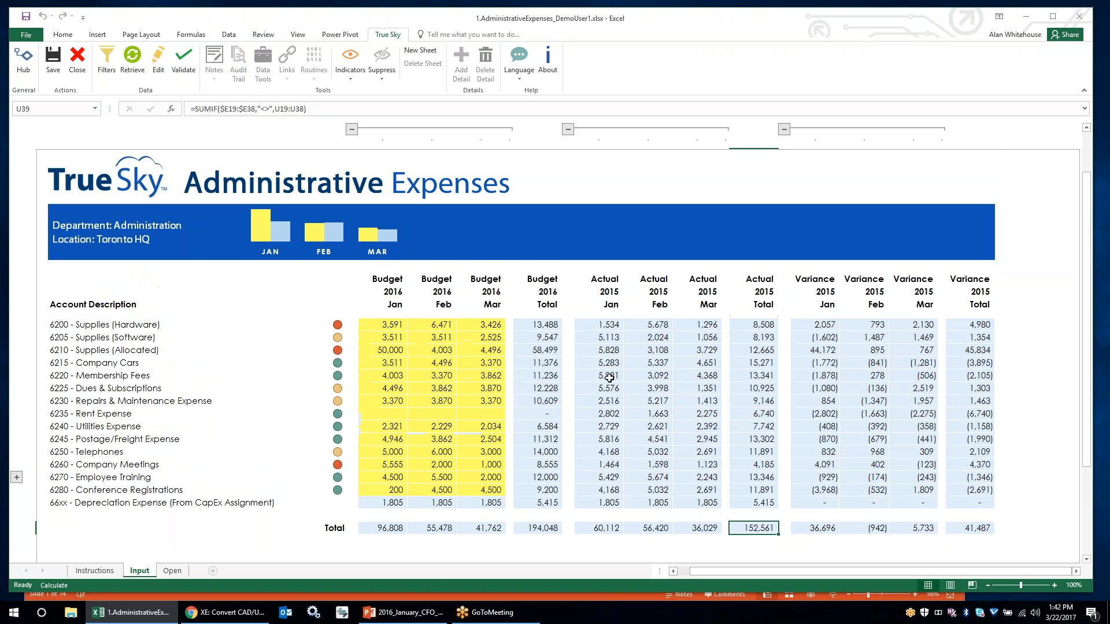
Step: Open Purchasing Transactions (All Accounts) from the January 2015 actual of account 6205 and enlarge its window to show more rows and columns
left_click(600, 337)
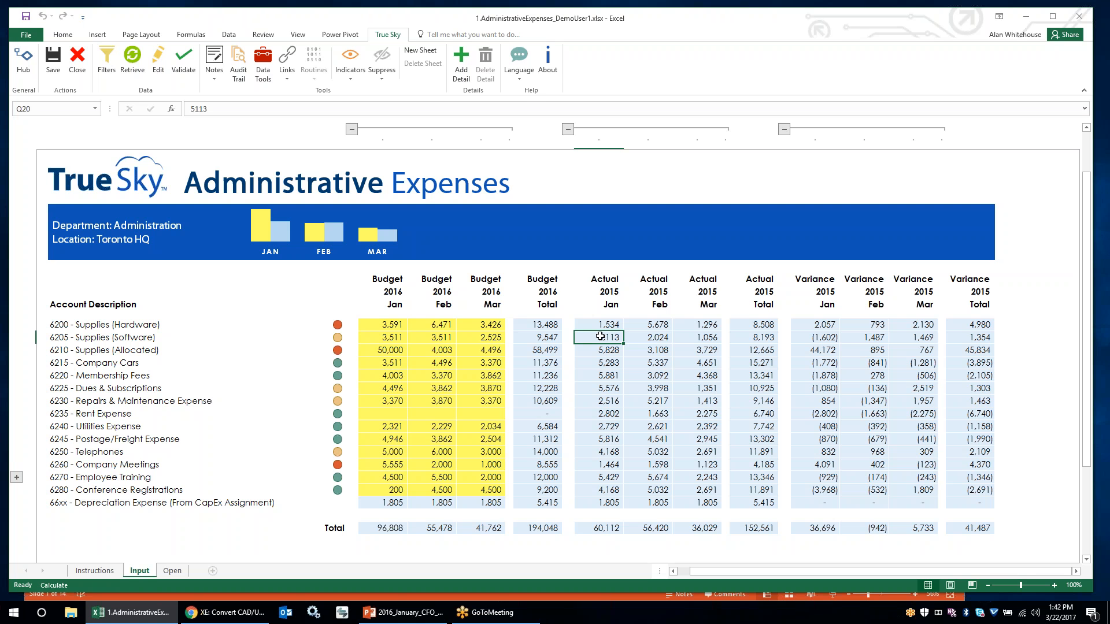
left_click(286, 73)
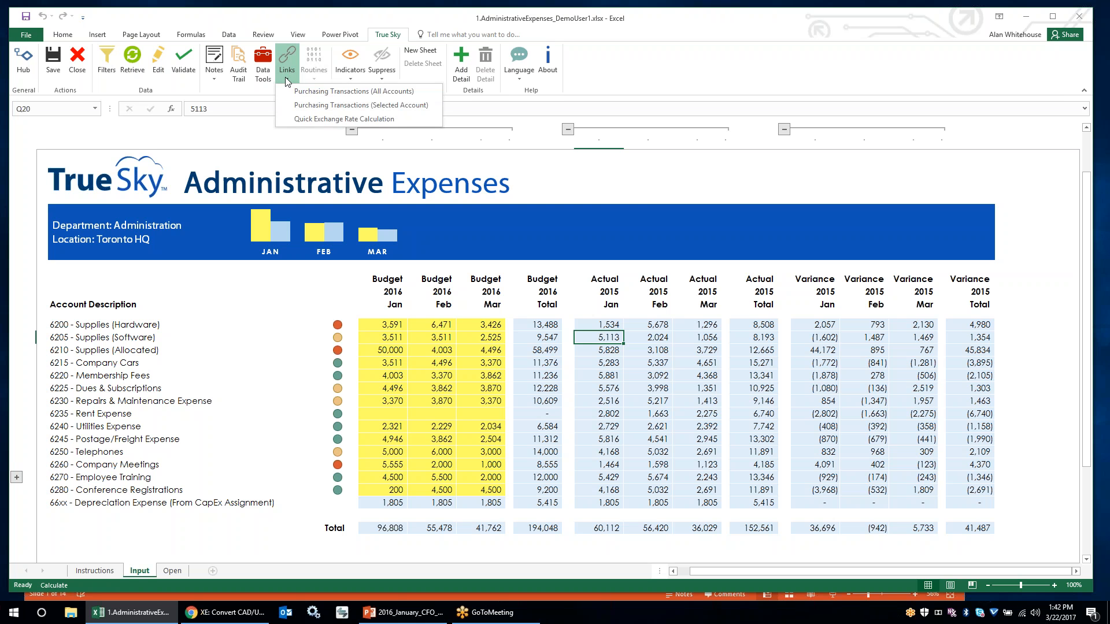
left_click(319, 92)
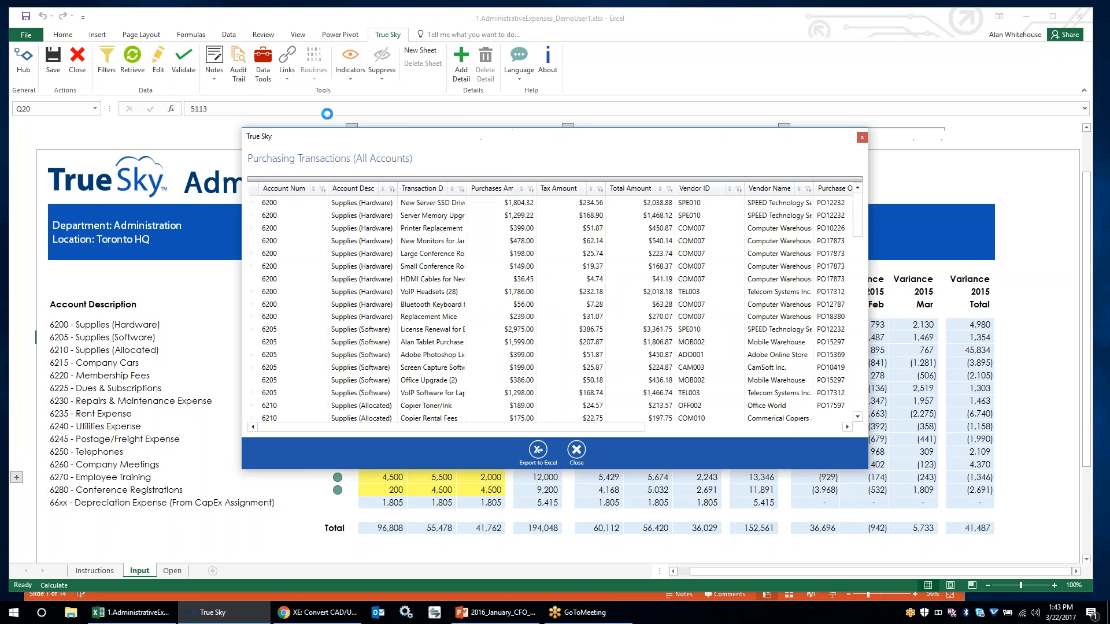
left_click_drag(385, 139, 290, 96)
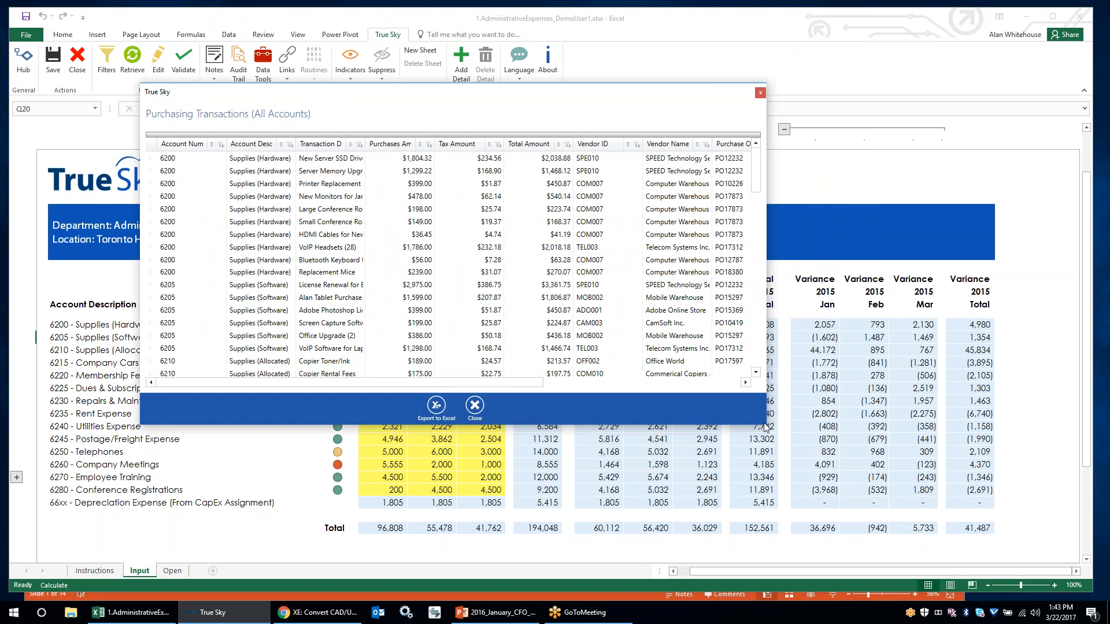
left_click_drag(766, 426, 1025, 553)
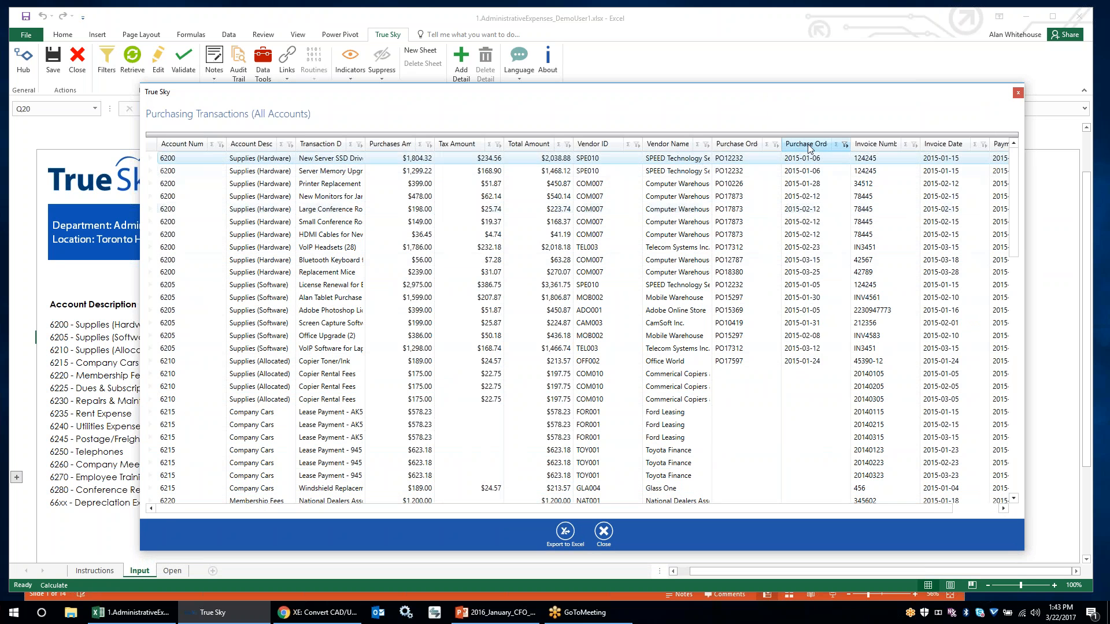
left_click_drag(767, 96, 749, 81)
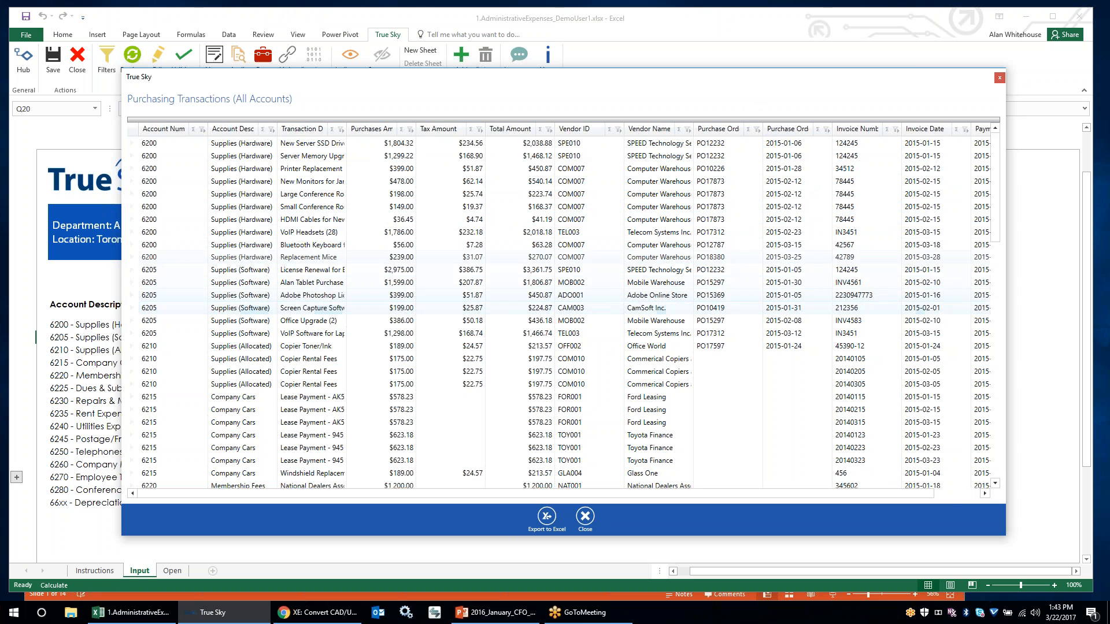
Step: Widen the Account Description column and sort the purchasing transactions by Total Amount in descending order
left_click_drag(276, 128, 312, 128)
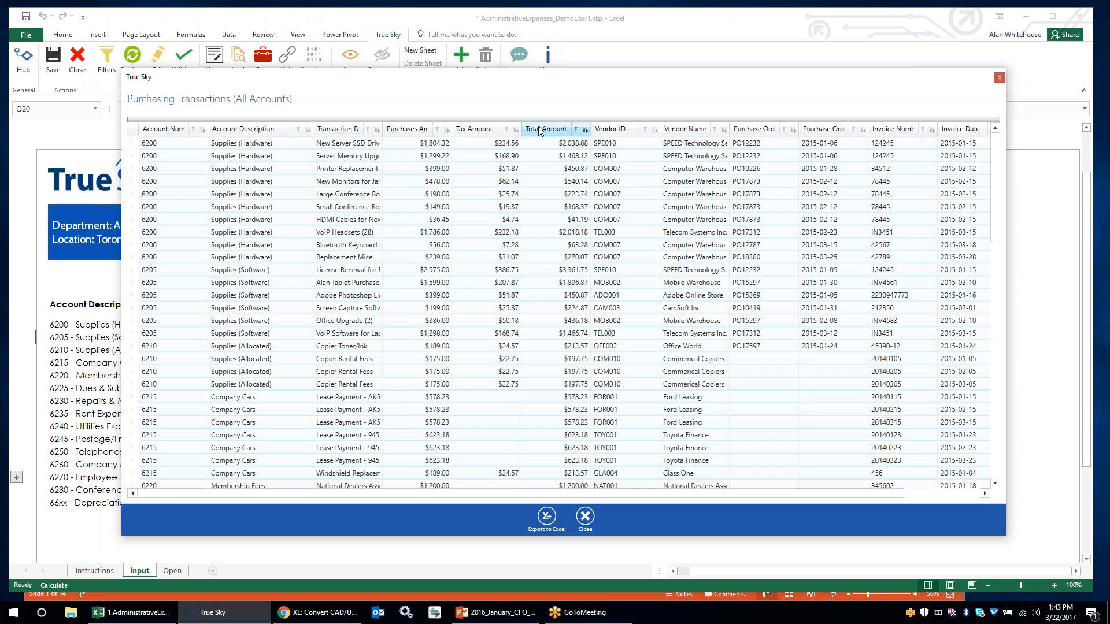
mouse_move(542, 127)
left_mouse_down()
mouse_move(558, 139)
mouse_move(530, 131)
left_mouse_up()
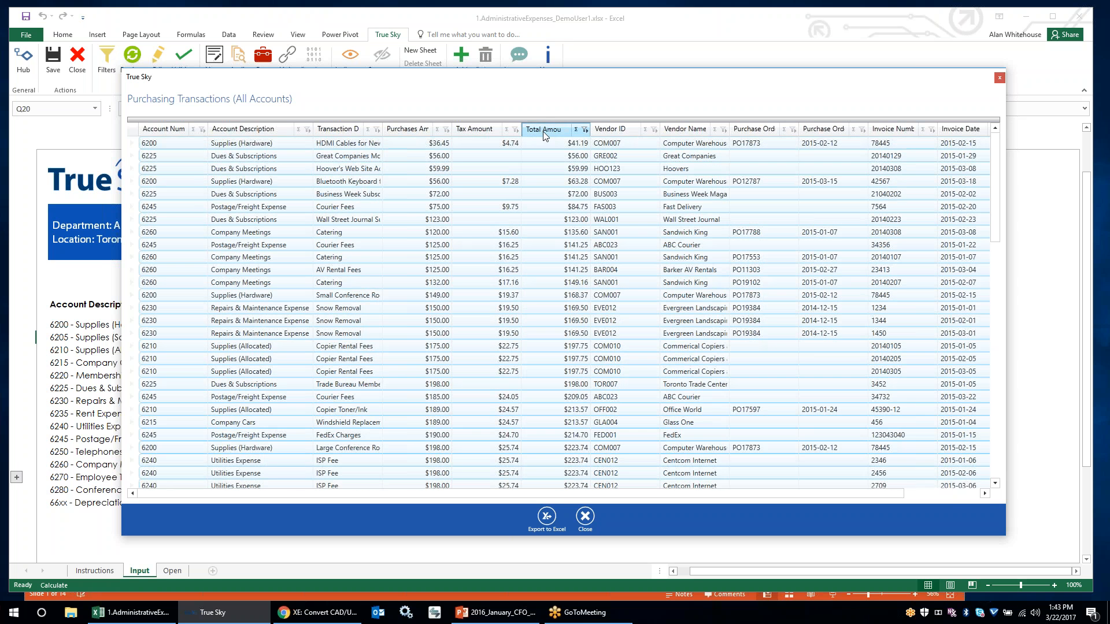
left_click(542, 129)
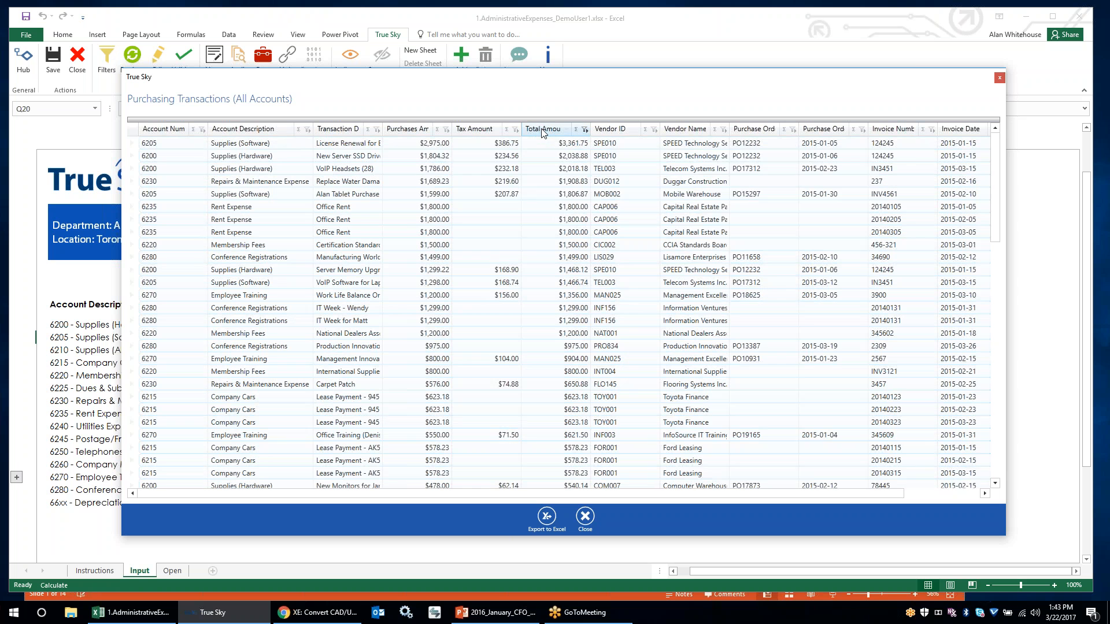
Step: Filter the purchasing transactions to the ten largest Total Amount values and add a Sum summary for that column
left_click(585, 130)
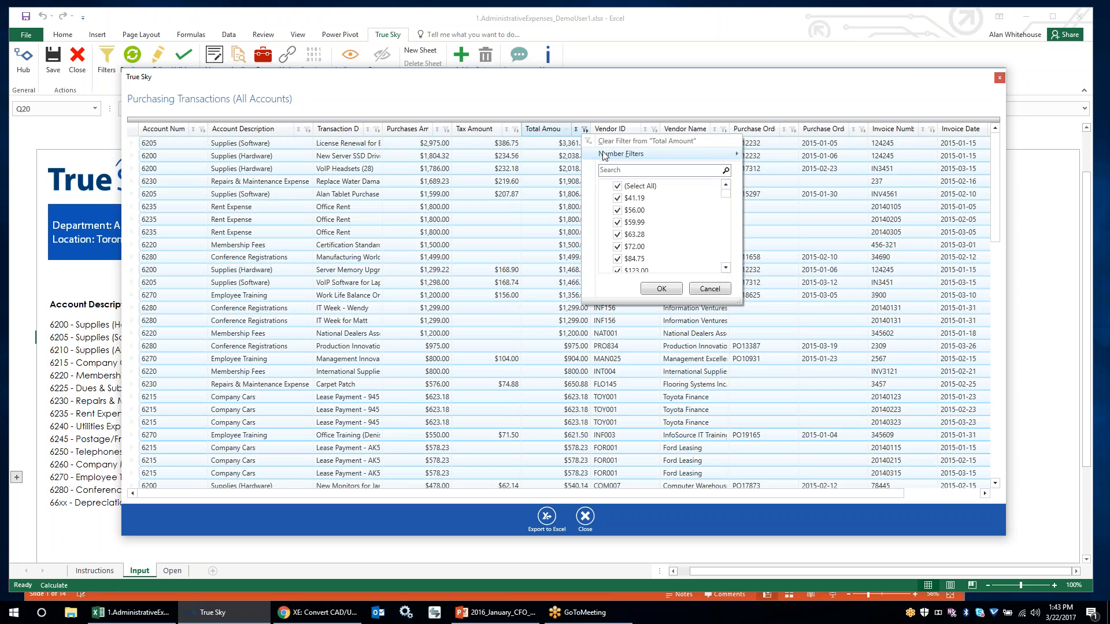
mouse_move(604, 153)
left_click(786, 250)
left_click(688, 411)
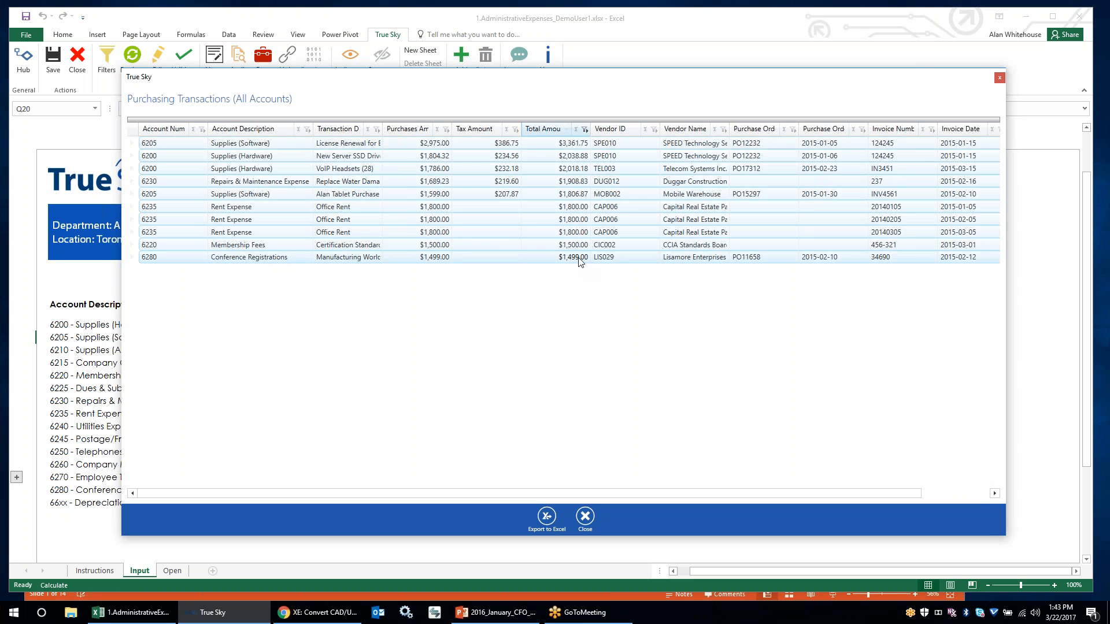
left_click(576, 130)
left_click(583, 197)
left_click(612, 212)
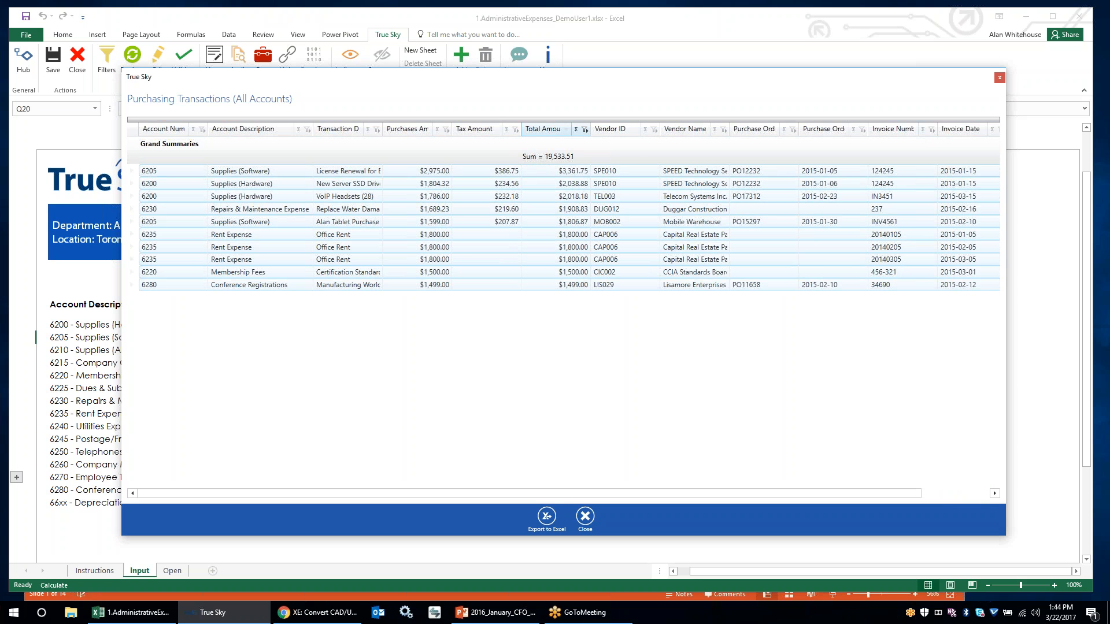
Step: Remove the Sum summary from the Total Amount column and clear its filter
left_click(576, 130)
left_click(584, 197)
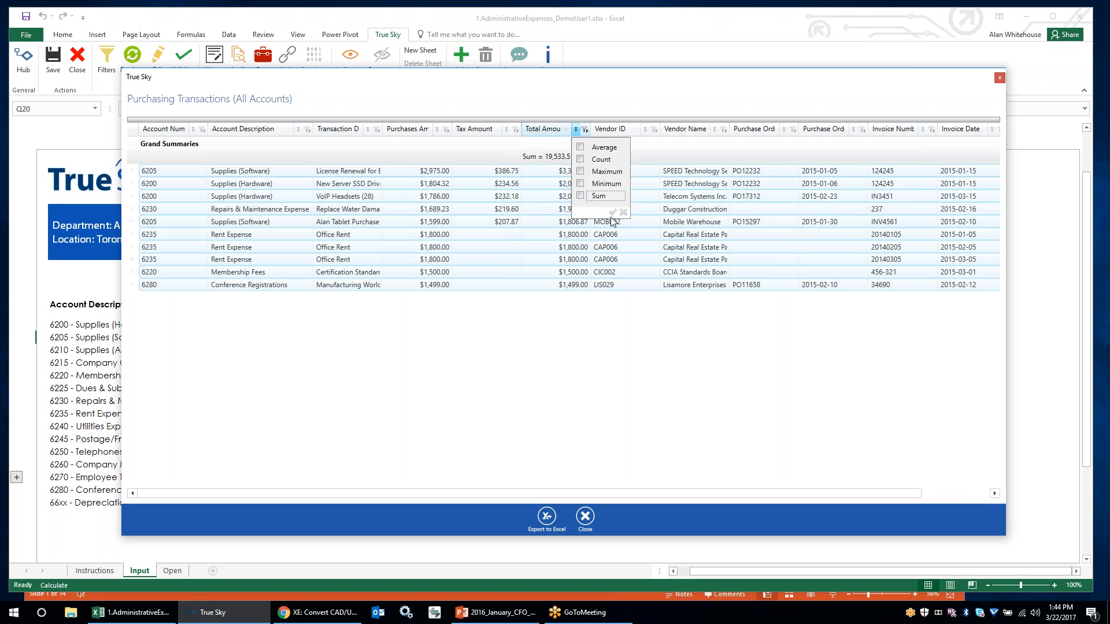
left_click(613, 213)
left_click(586, 130)
left_click(608, 143)
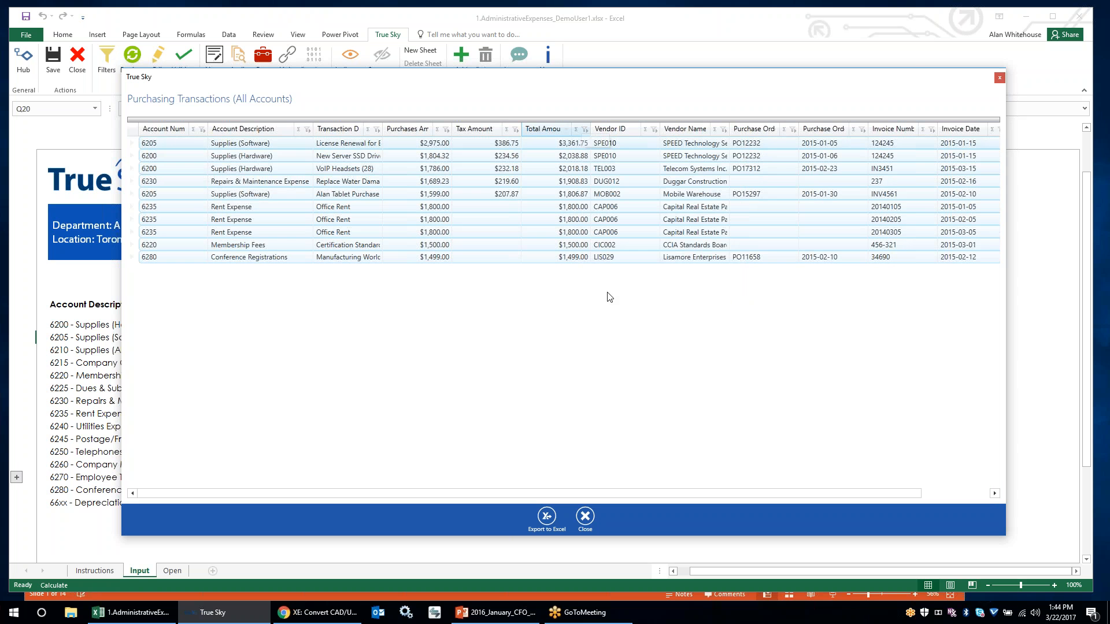
Step: Group the purchasing transactions by Account Description and Vendor Name, and expand the Supplies (Software) group
left_click_drag(246, 128, 242, 124)
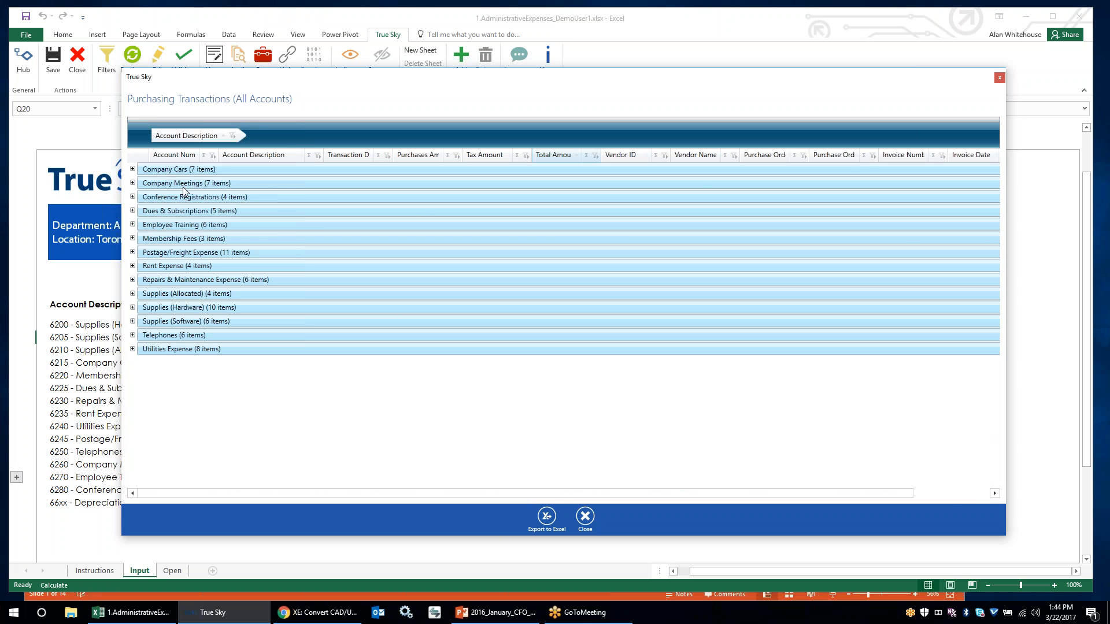
left_click_drag(695, 163, 673, 134)
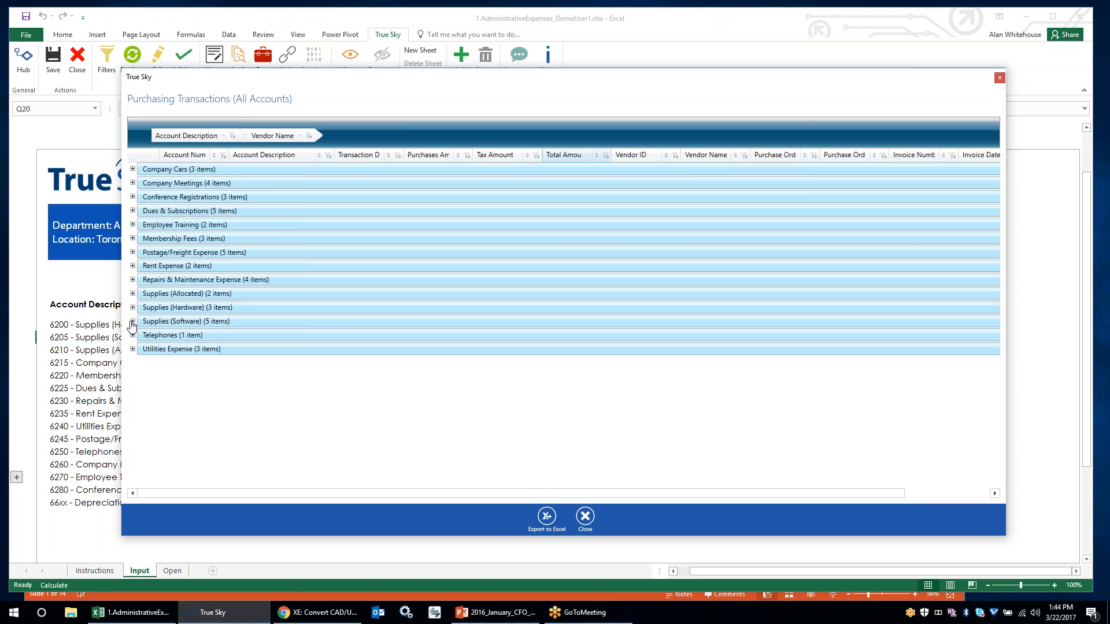
left_click(132, 321)
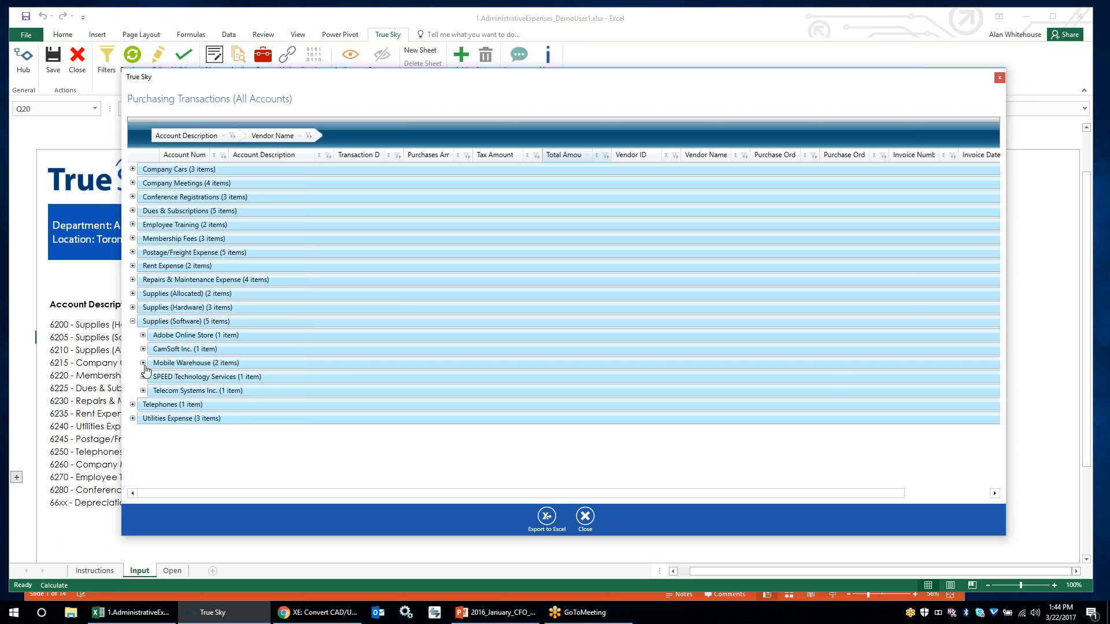
Step: Expand the Mobile Warehouse vendor group under Supplies (Software) to examine its transactions
left_click(143, 363)
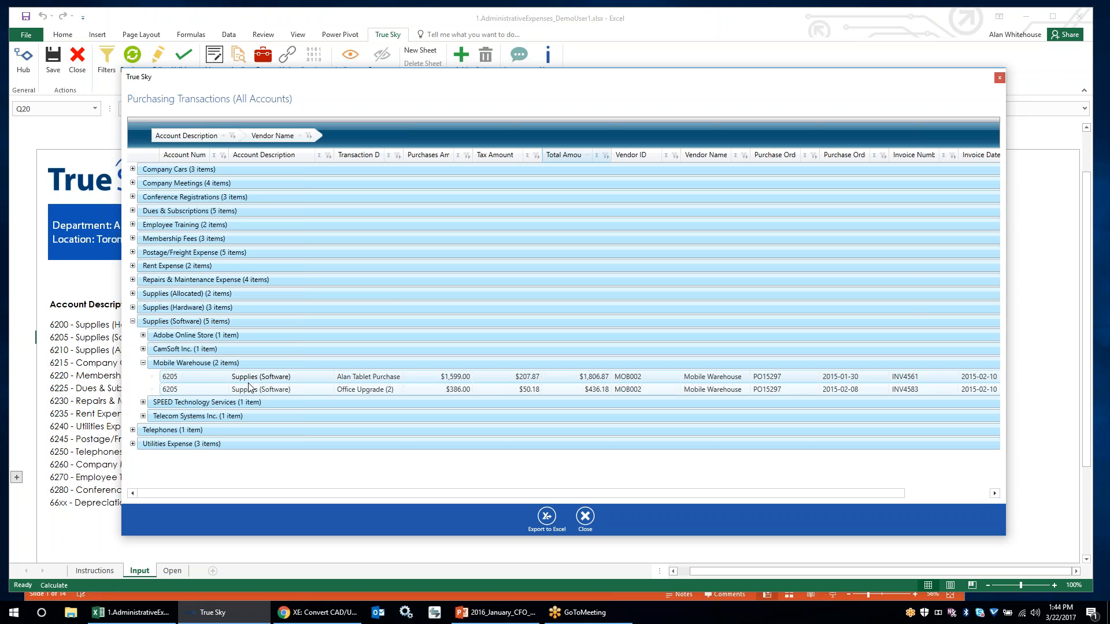
left_click(317, 379)
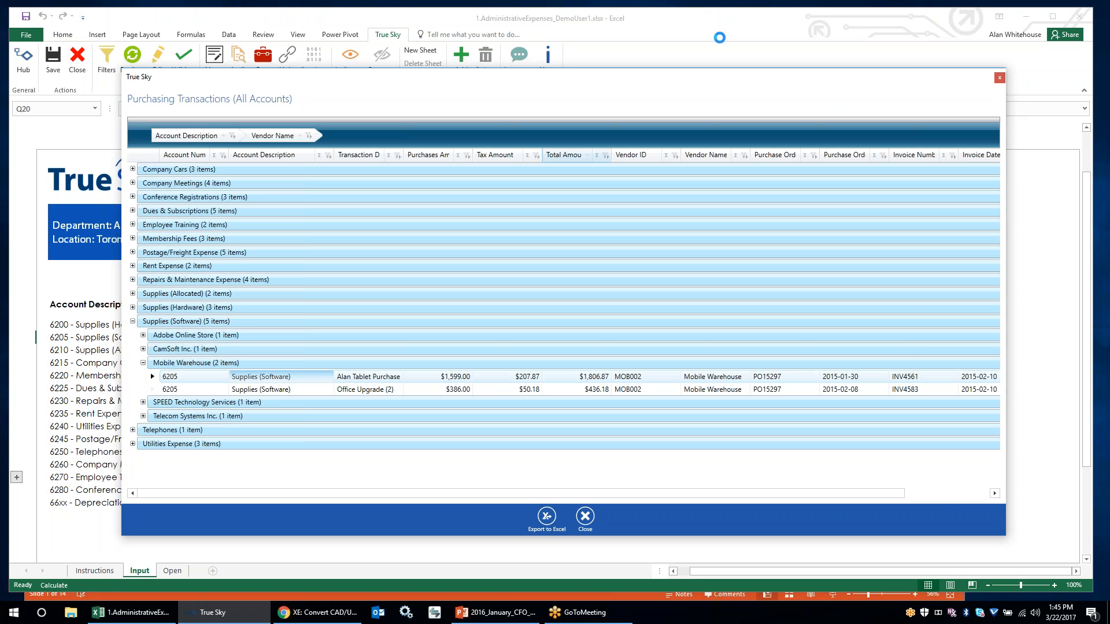
Step: Close the purchasing transactions and the Administrative Expenses assignment without saving the changes
left_click(999, 79)
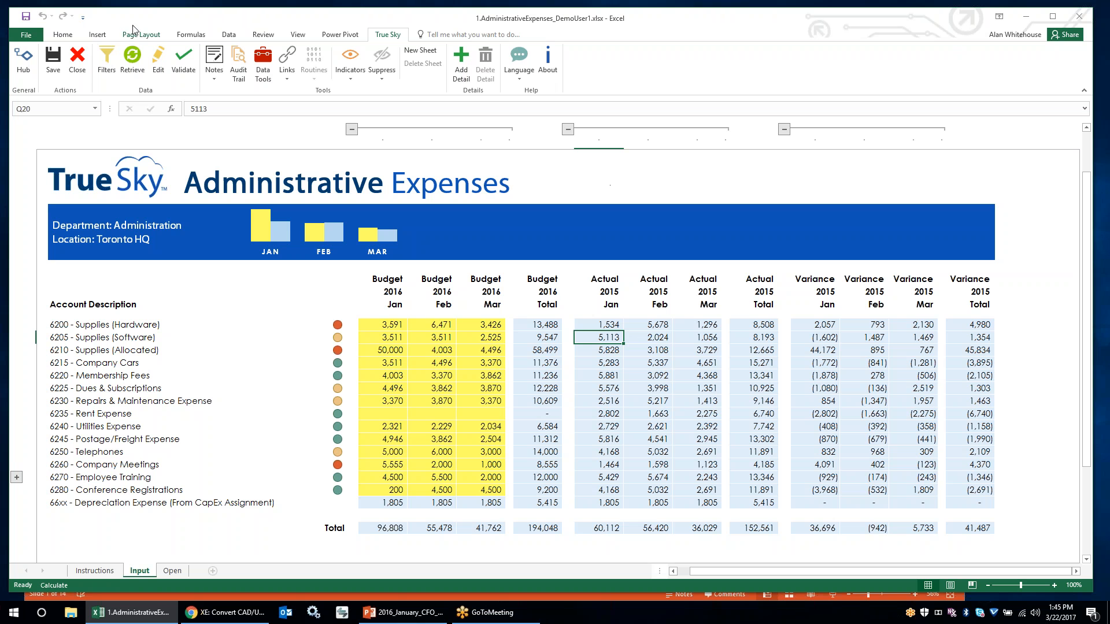
left_click(79, 74)
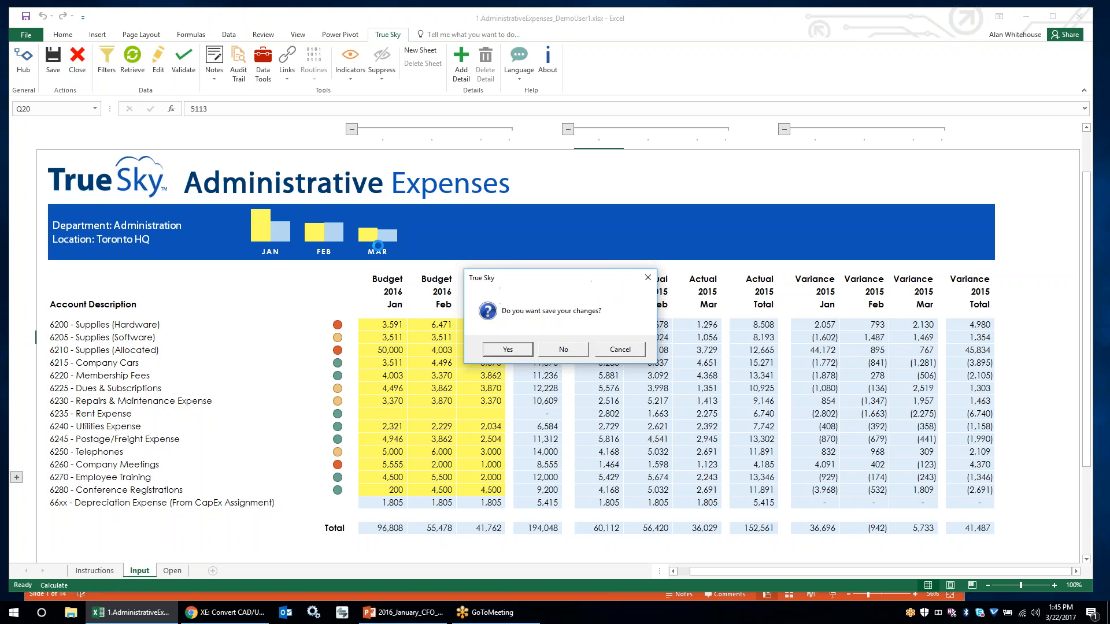
left_click(564, 350)
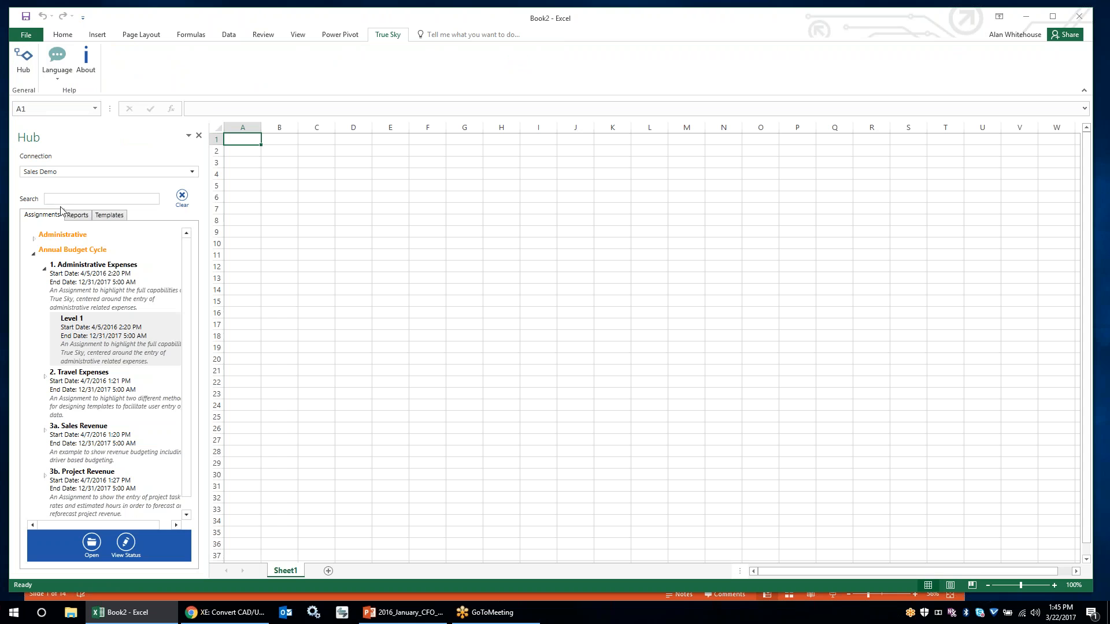
Step: Open Level 1 of the Corporate Income Statement report in the Financial Statements group
left_click(40, 249)
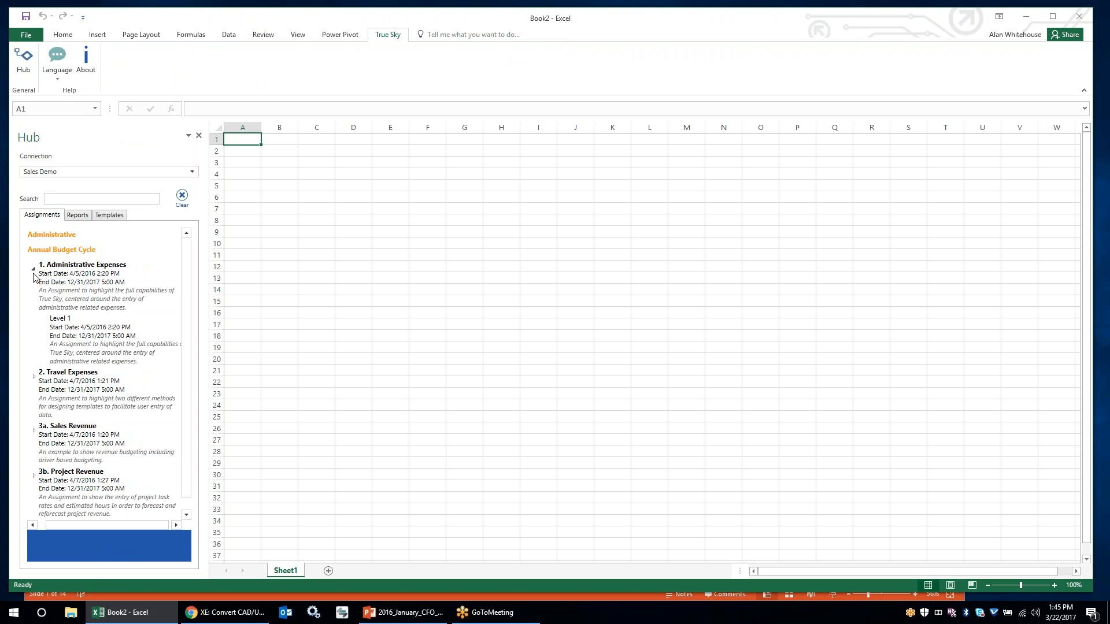
left_click(76, 217)
left_click(45, 297)
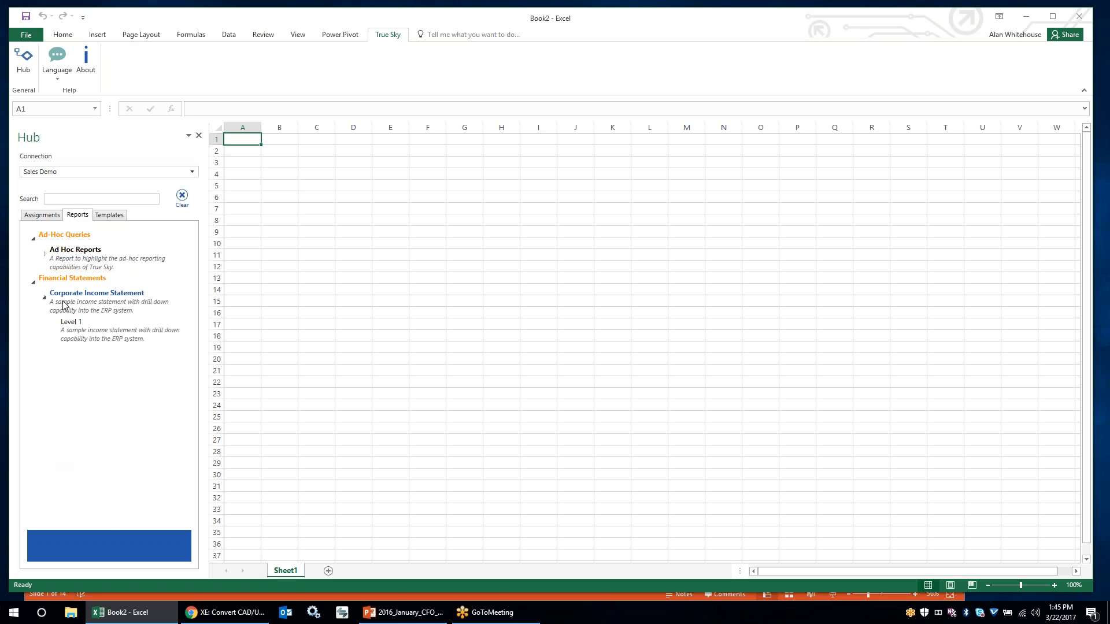
left_click(81, 334)
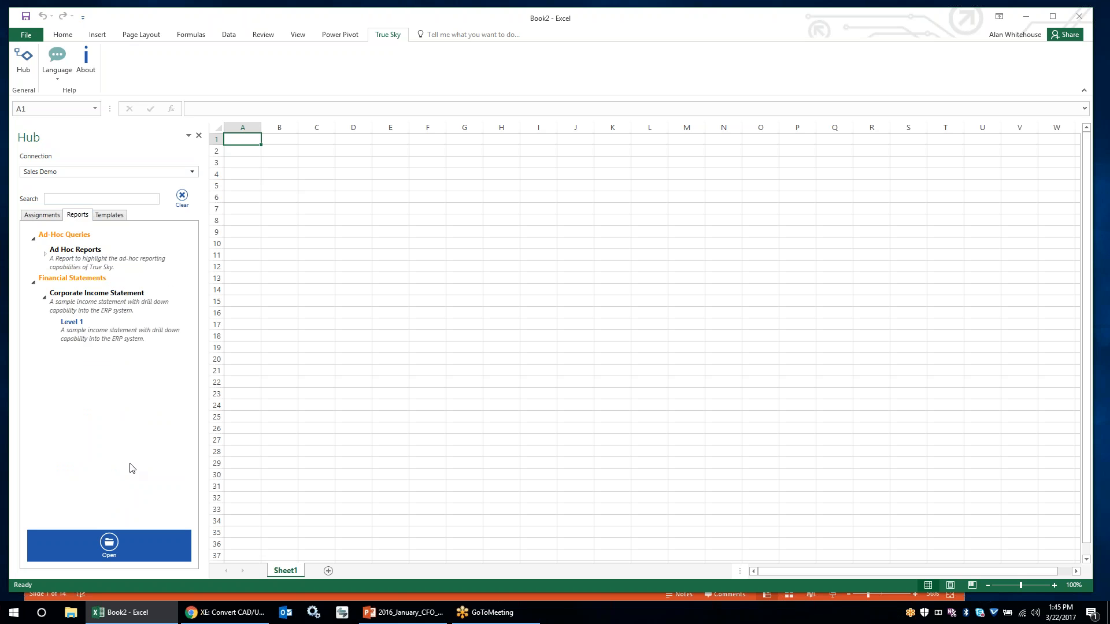
left_click(110, 541)
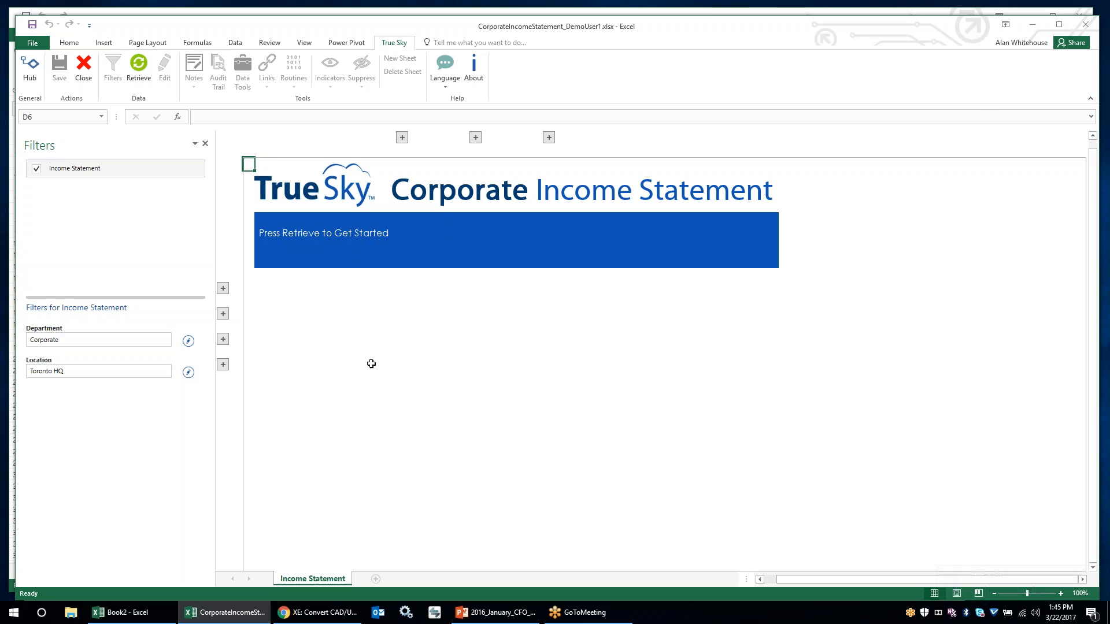
Step: Retrieve the income statement data for the Corporate department at Toronto HQ
left_click(138, 67)
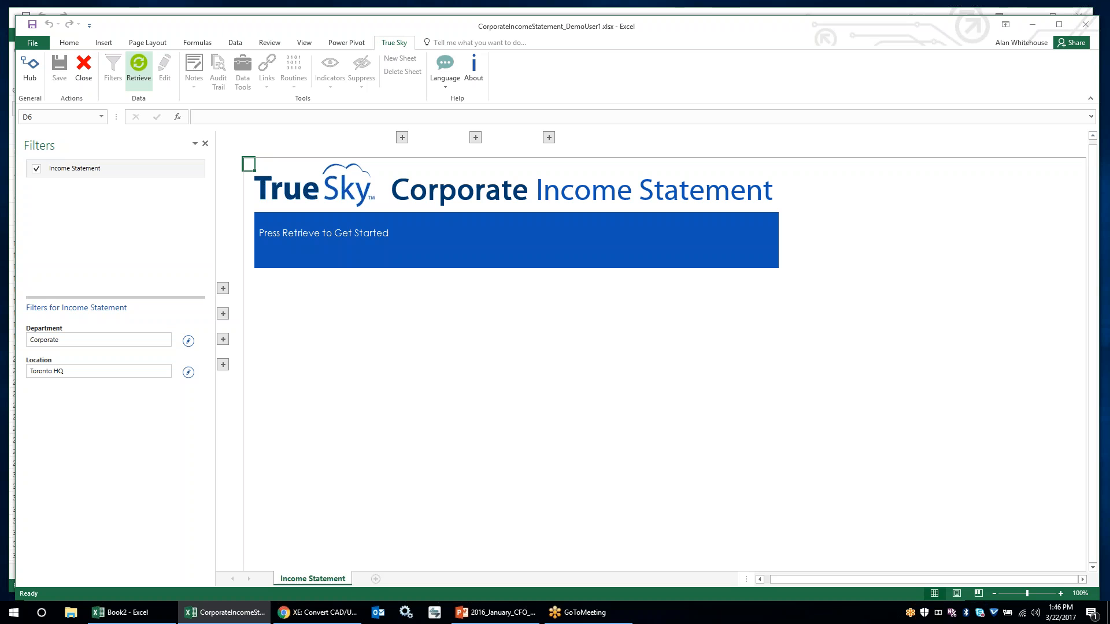
left_click(139, 66)
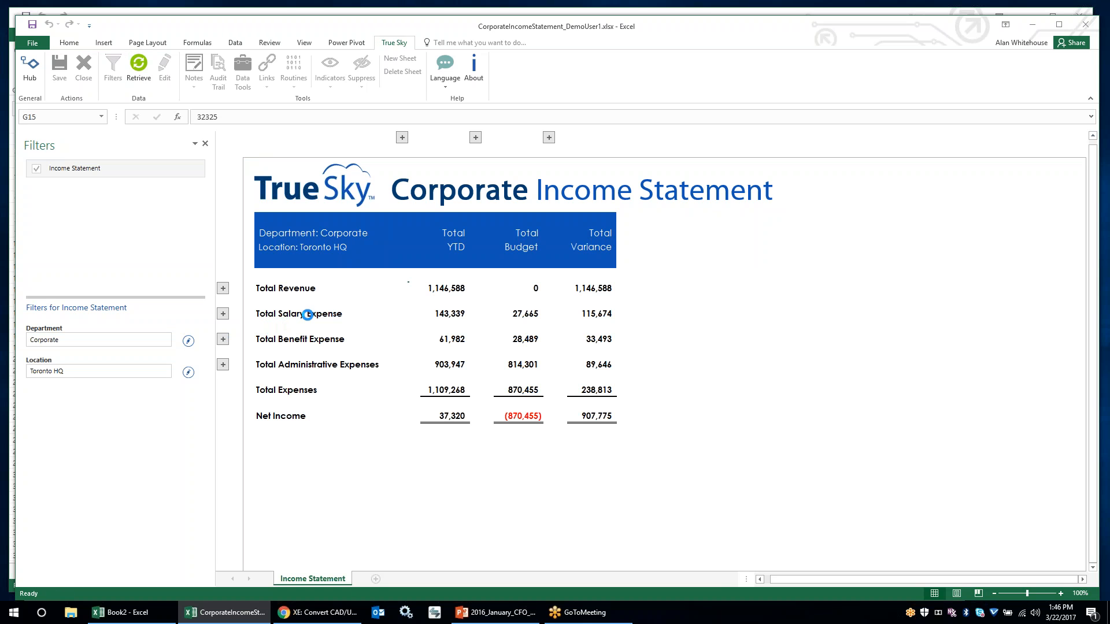
left_click(277, 289)
left_click(272, 314)
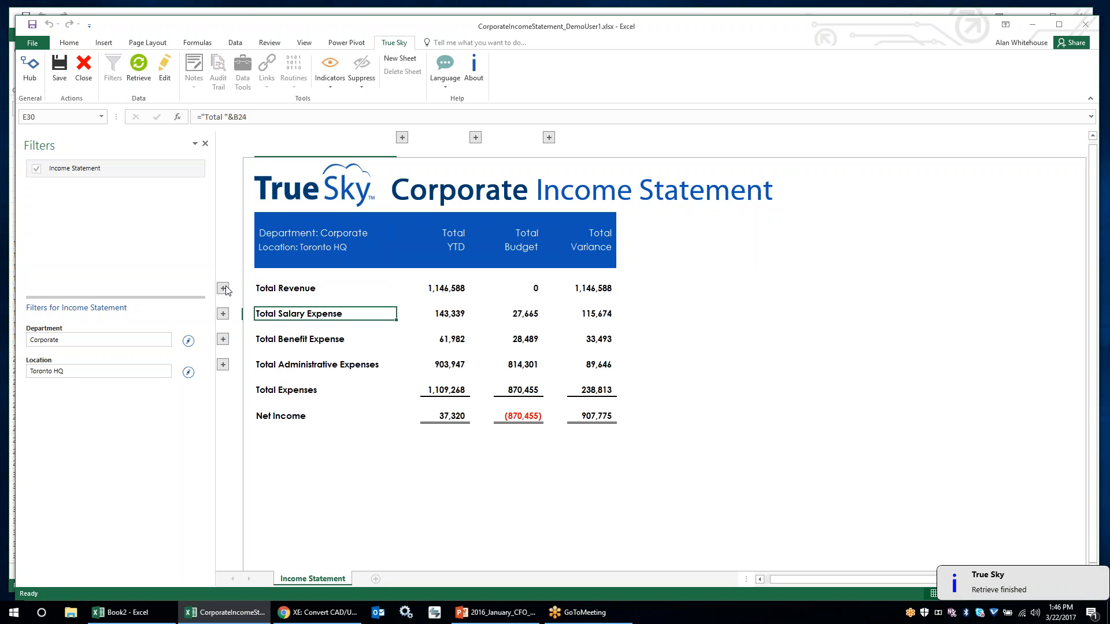
Step: Expand the detail rows behind Total Revenue and Total Salary Expense in the income statement
left_click(223, 289)
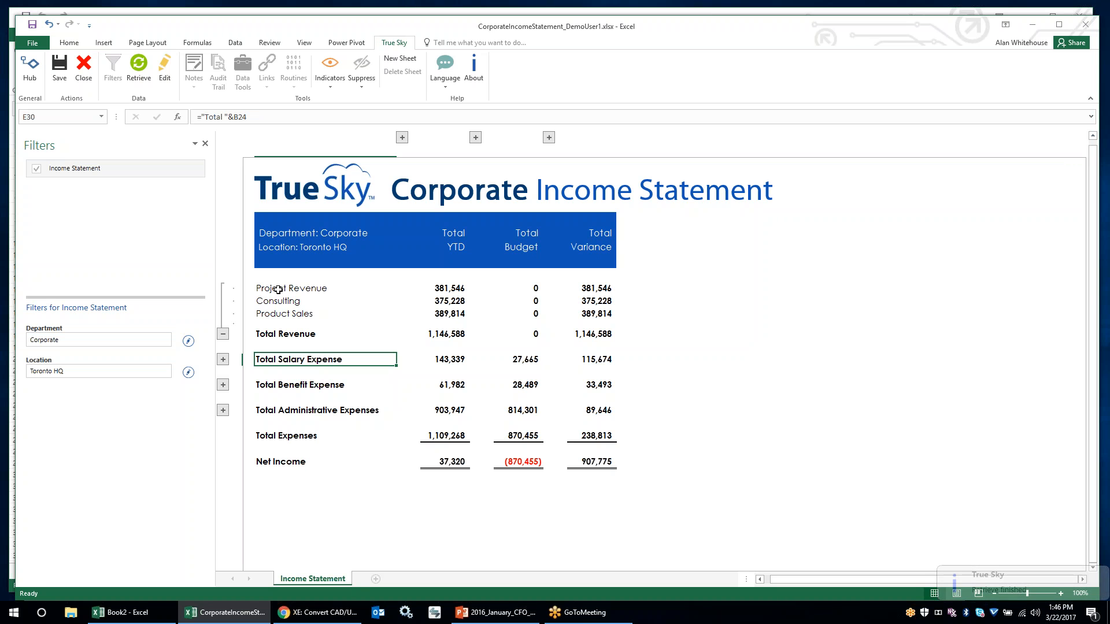
left_click(223, 359)
left_click(270, 360)
left_click(288, 377)
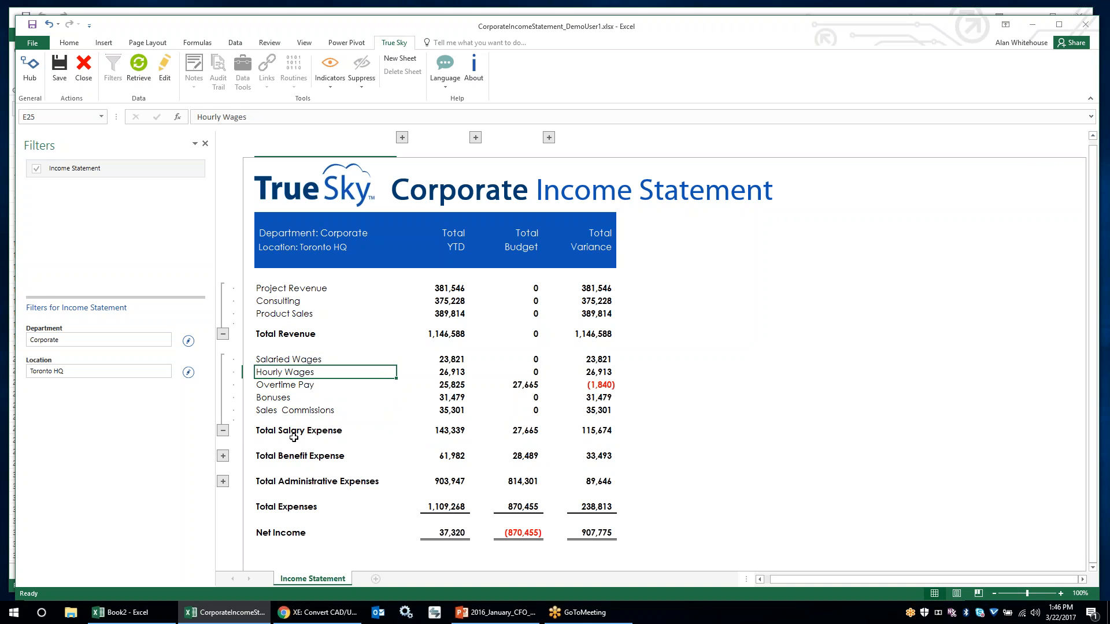
Step: Expand the monthly actual and forecast columns behind Total YTD and hide the report filters
left_click(402, 138)
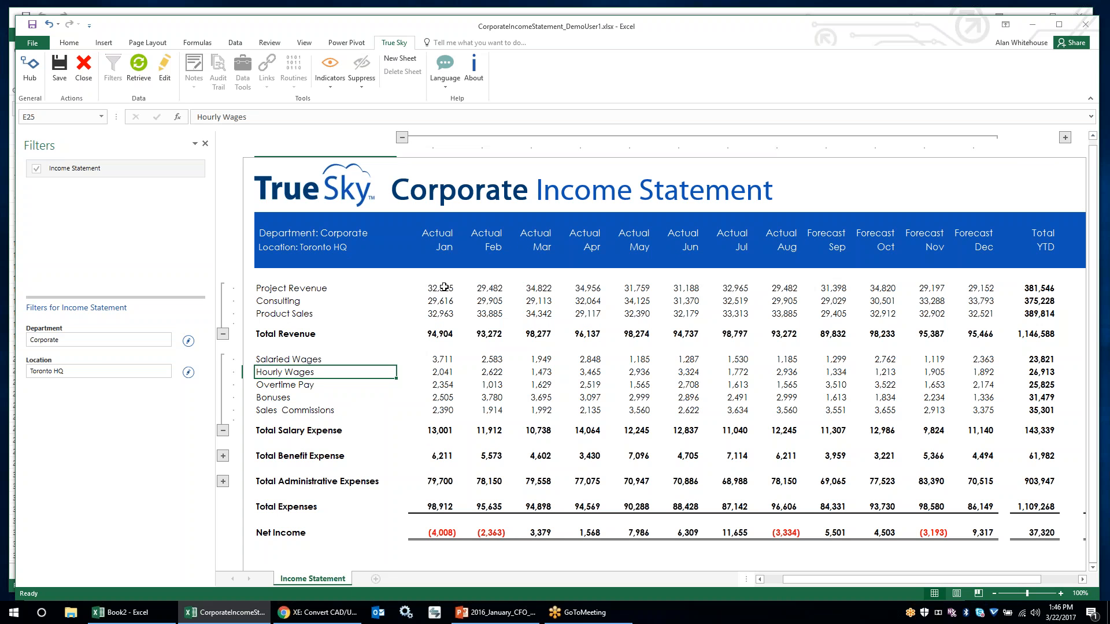
left_click(430, 289)
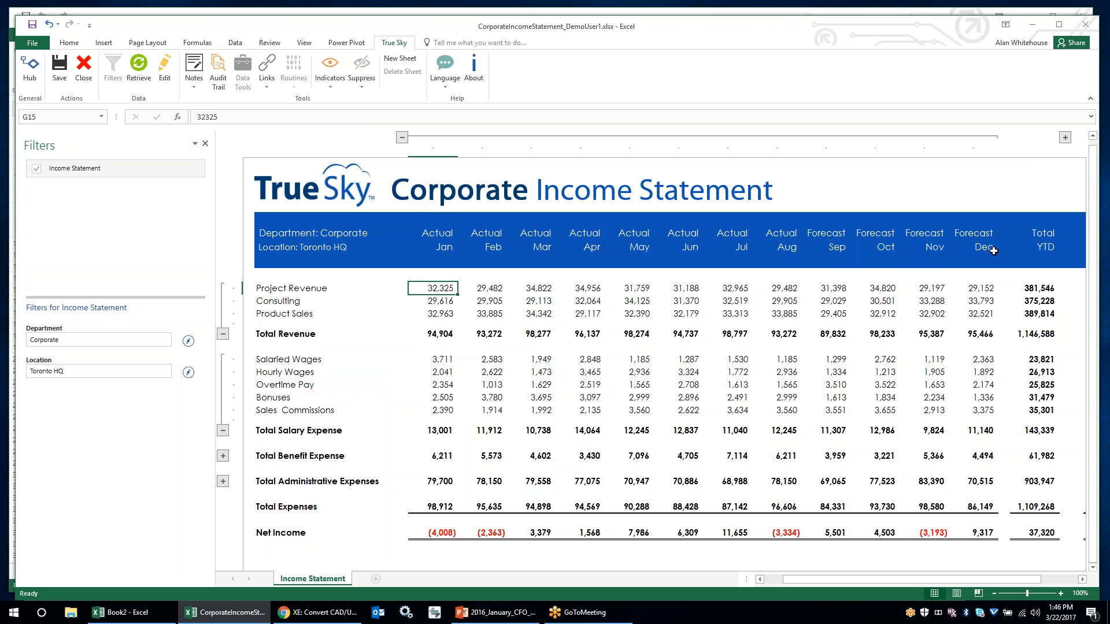
left_click(204, 143)
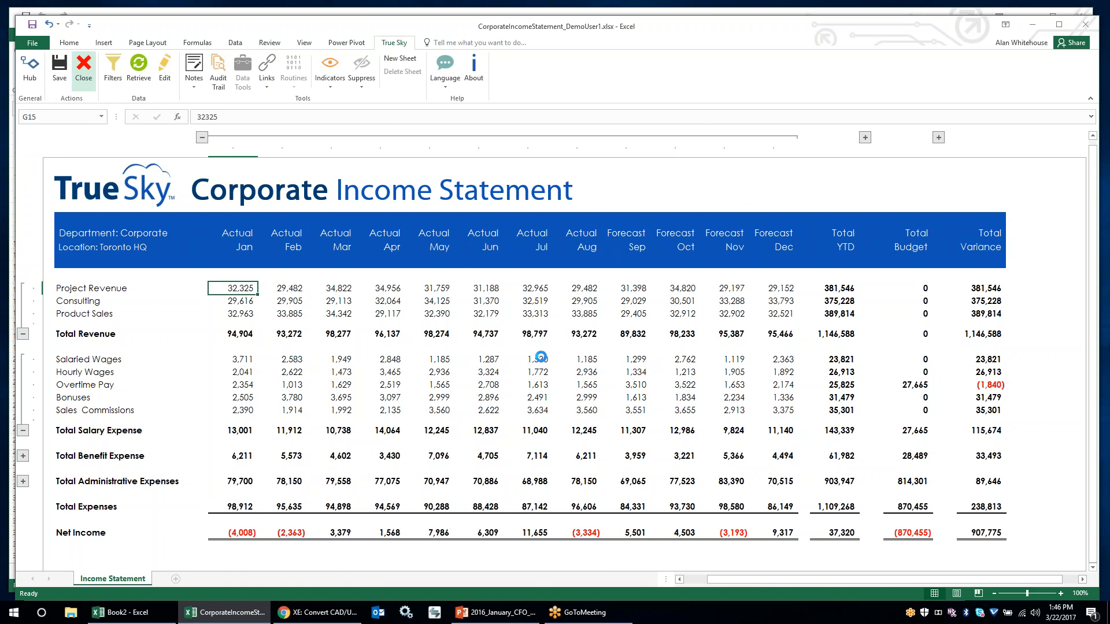
Step: Close the income statement without saving and open the ExecutiveDashboard template, version 19, from the Dashboards group
left_click(563, 349)
left_click(29, 64)
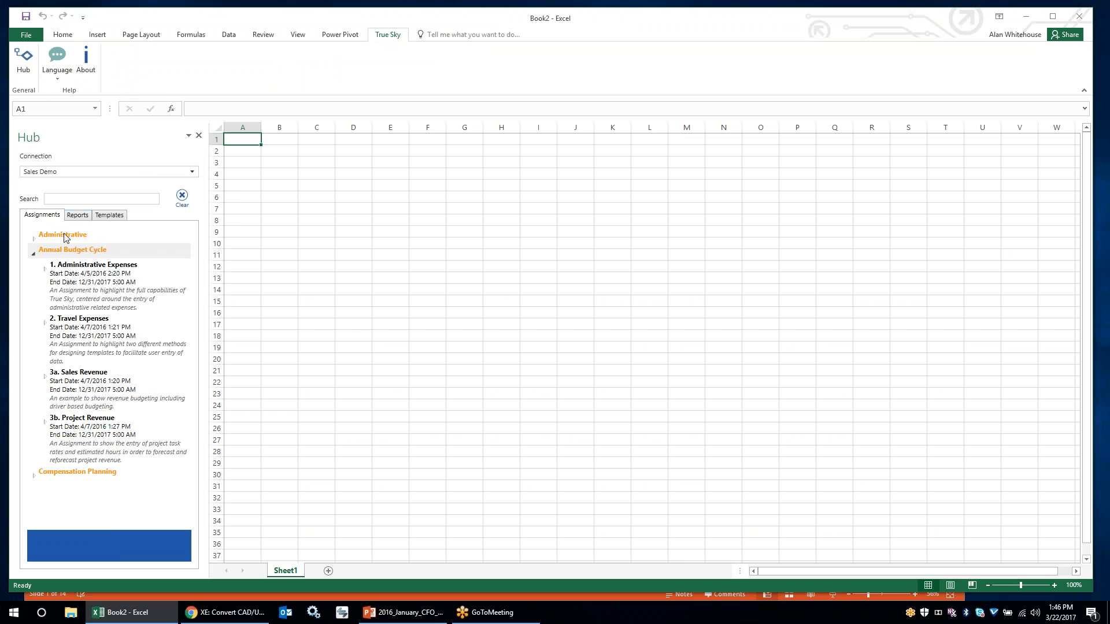
left_click(33, 253)
left_click(108, 216)
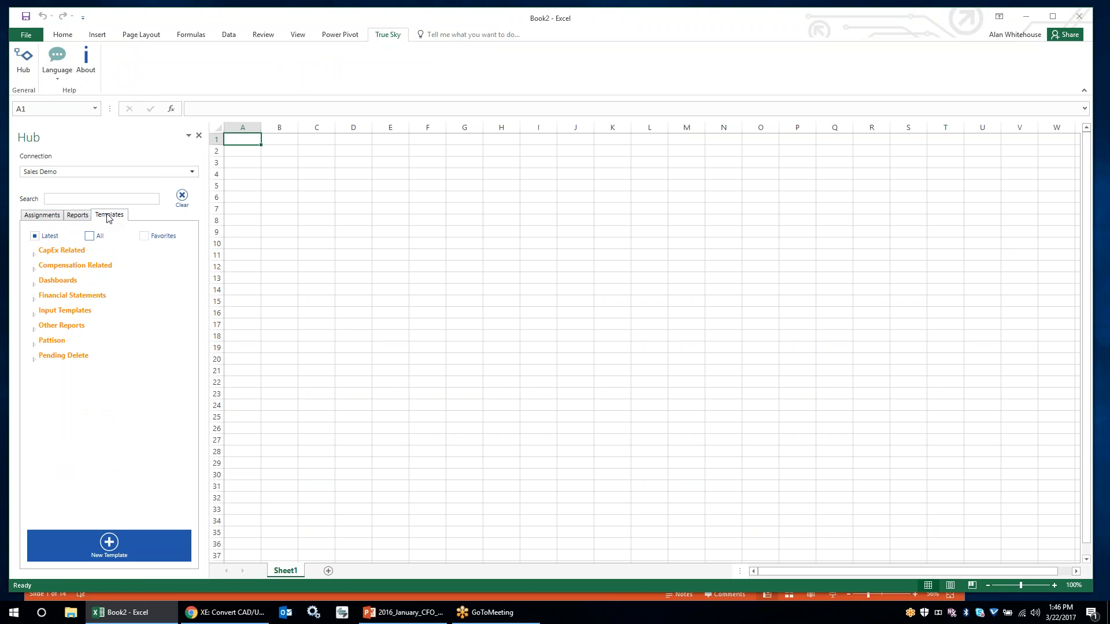
left_click(51, 283)
left_click(59, 305)
left_click(59, 321)
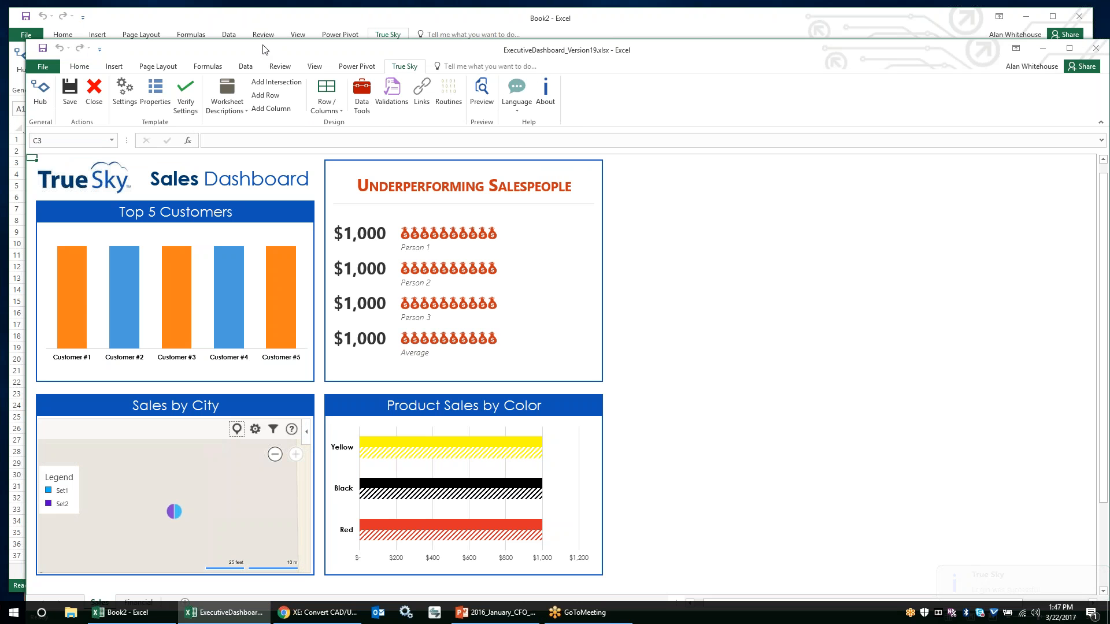
Step: Preview the executive dashboard and retrieve its data for budget year 2015, actuals year 2014 and British Columbia
left_click(477, 81)
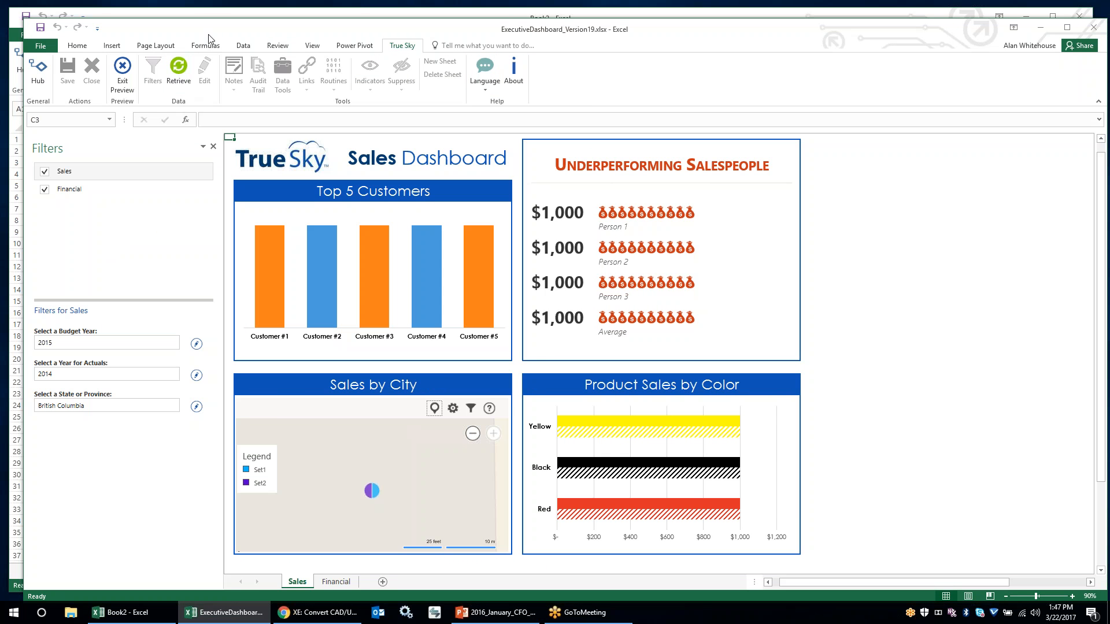
left_click_drag(211, 30, 200, 17)
left_click(167, 53)
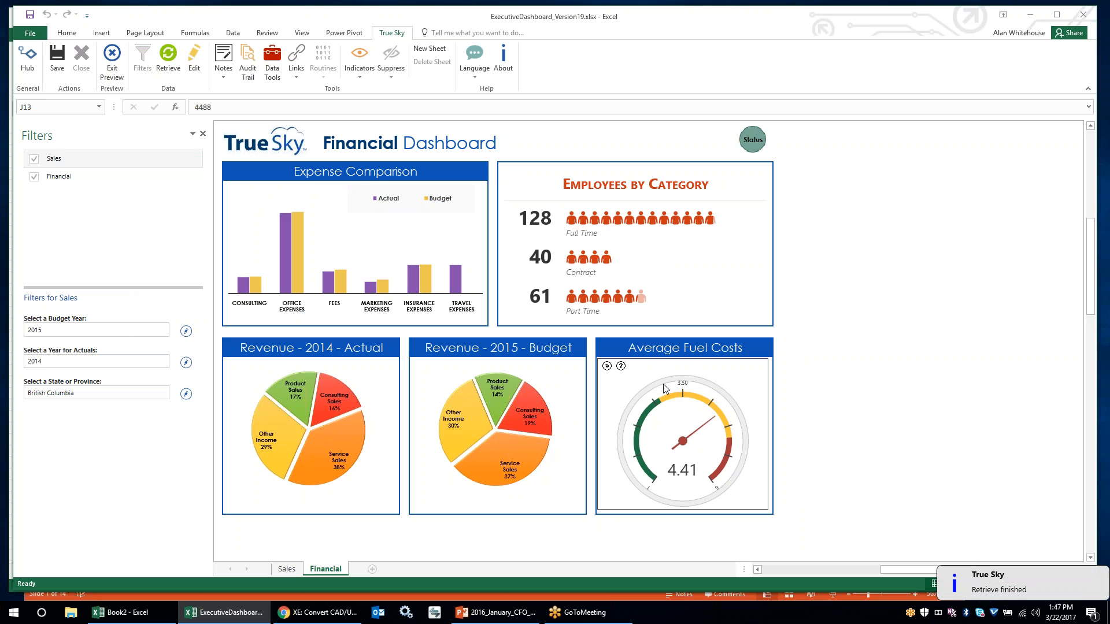
Step: Examine the retrieved charts and the Sales by City map on the Sales dashboard sheet
left_click(287, 569)
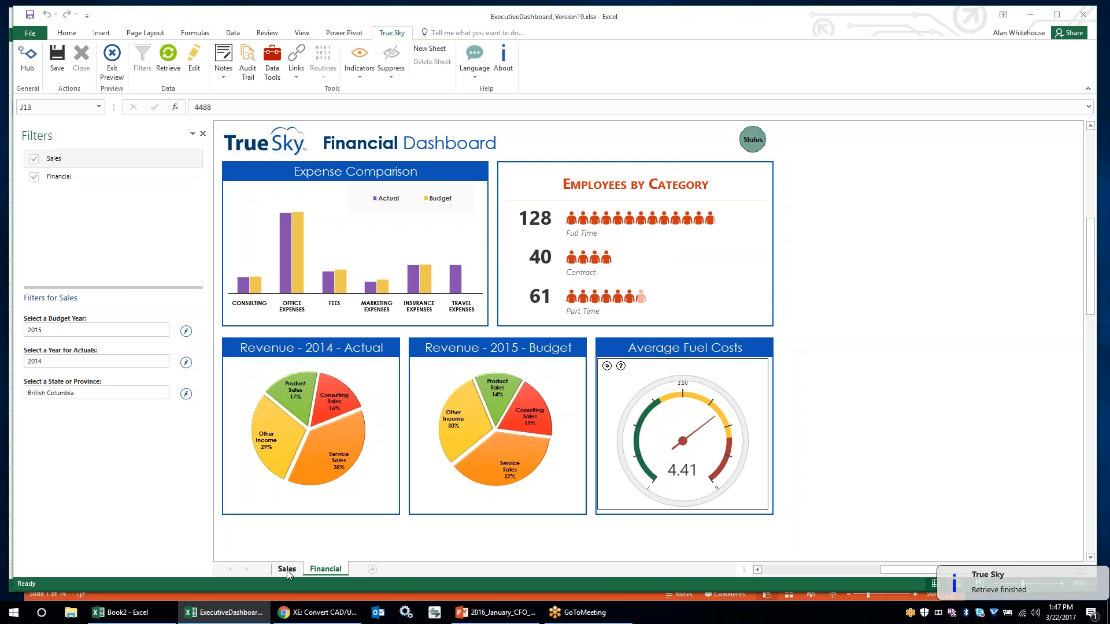
scroll(391, 379, "up", 5)
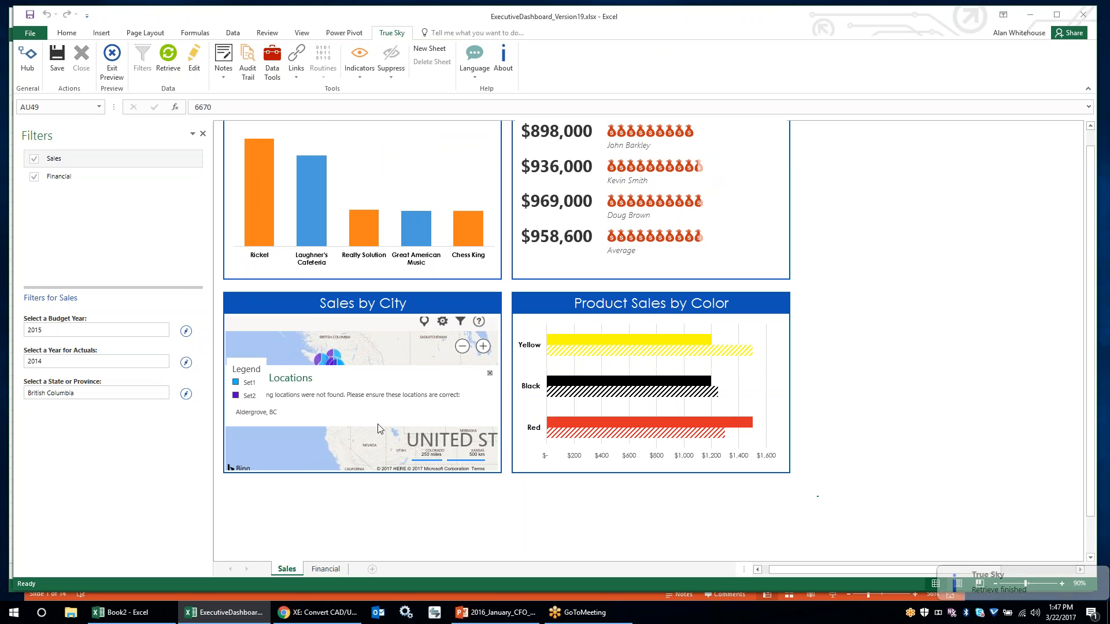
scroll(368, 408, "down", 1)
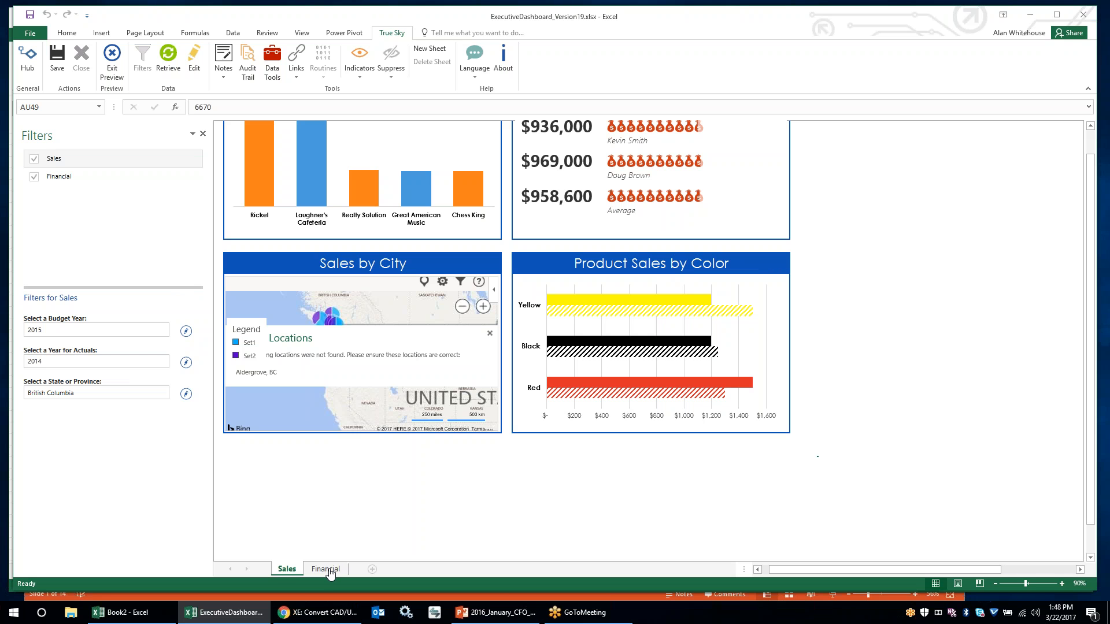
Step: Switch to the PowerPoint presentation and start the slide show from the current slide
left_click(494, 612)
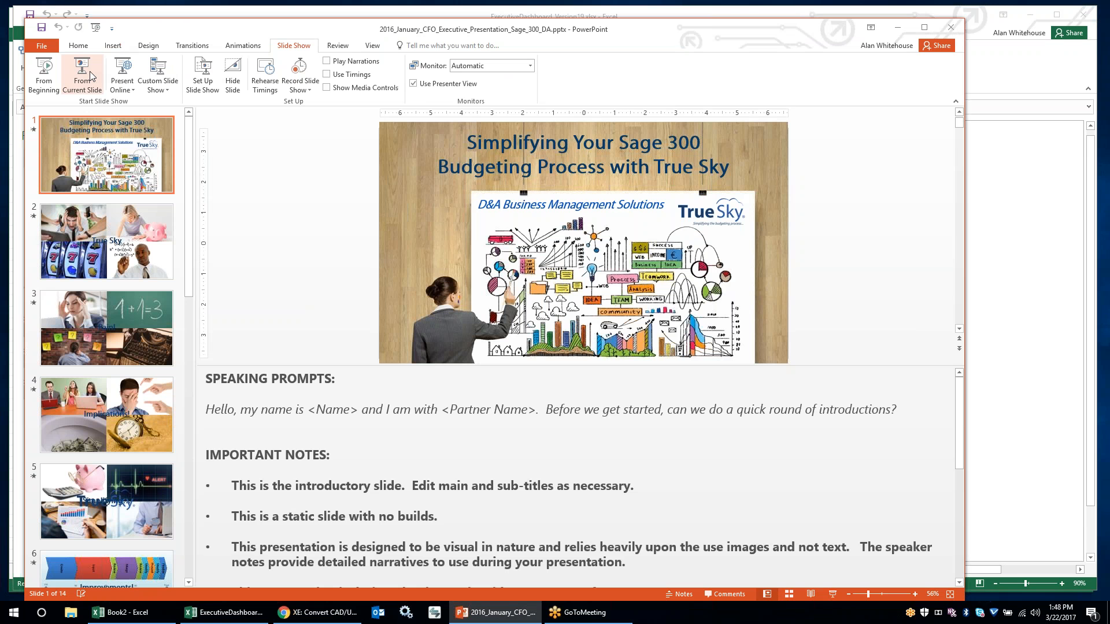
left_click(84, 72)
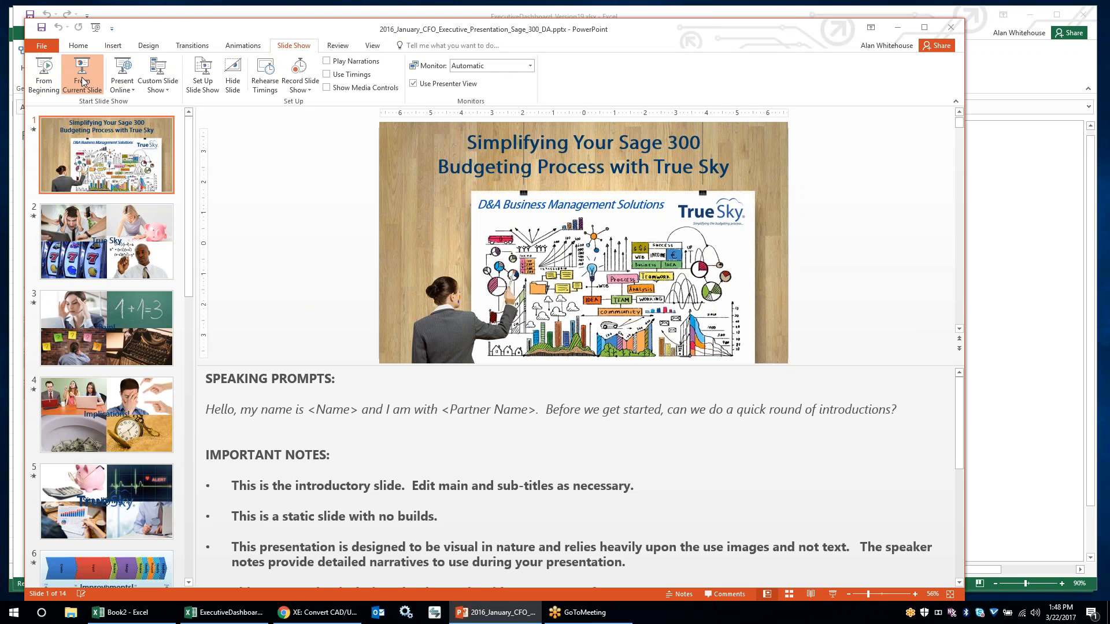